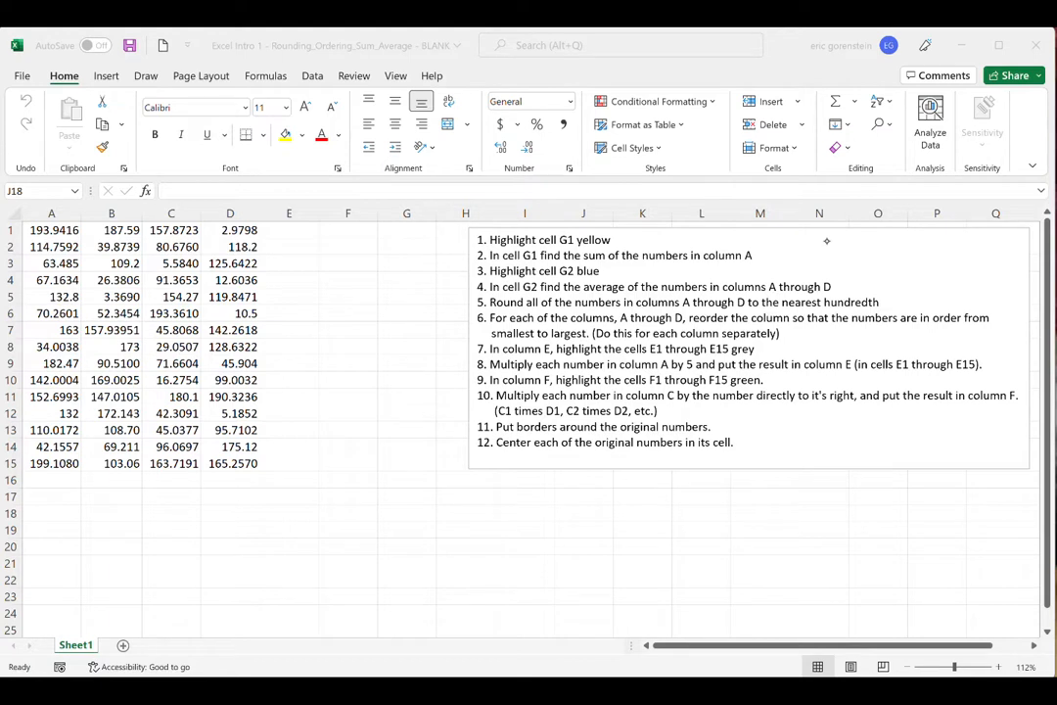
scroll(826, 240, right, 3)
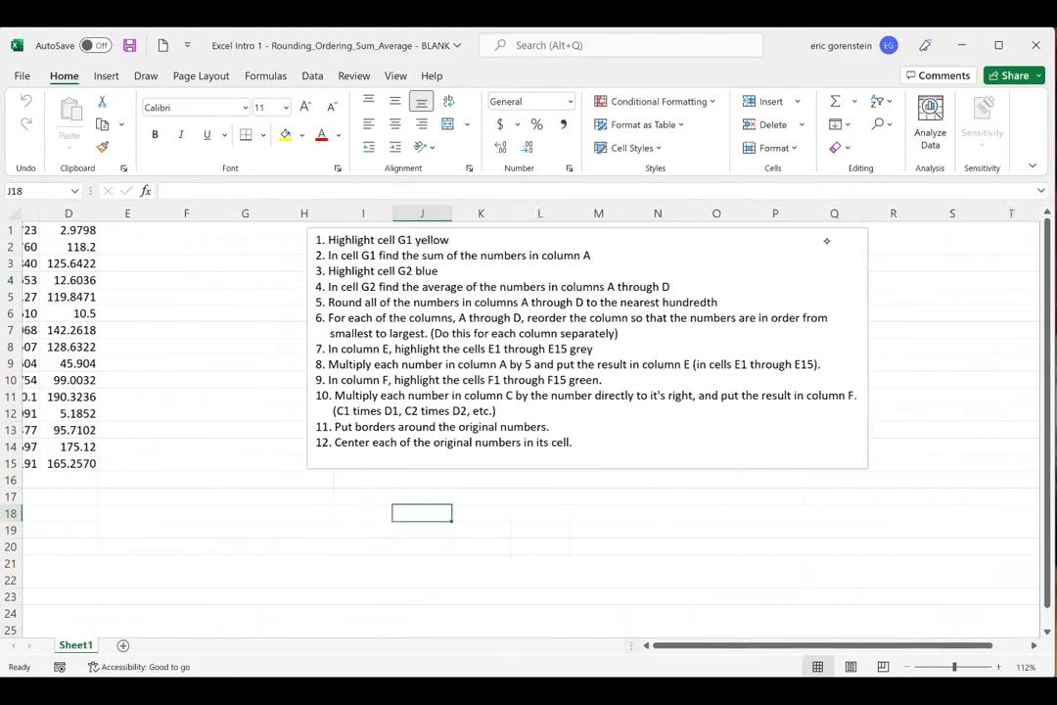
scroll(826, 240, right, 5)
scroll(826, 240, right, 6)
scroll(826, 240, right, 6)
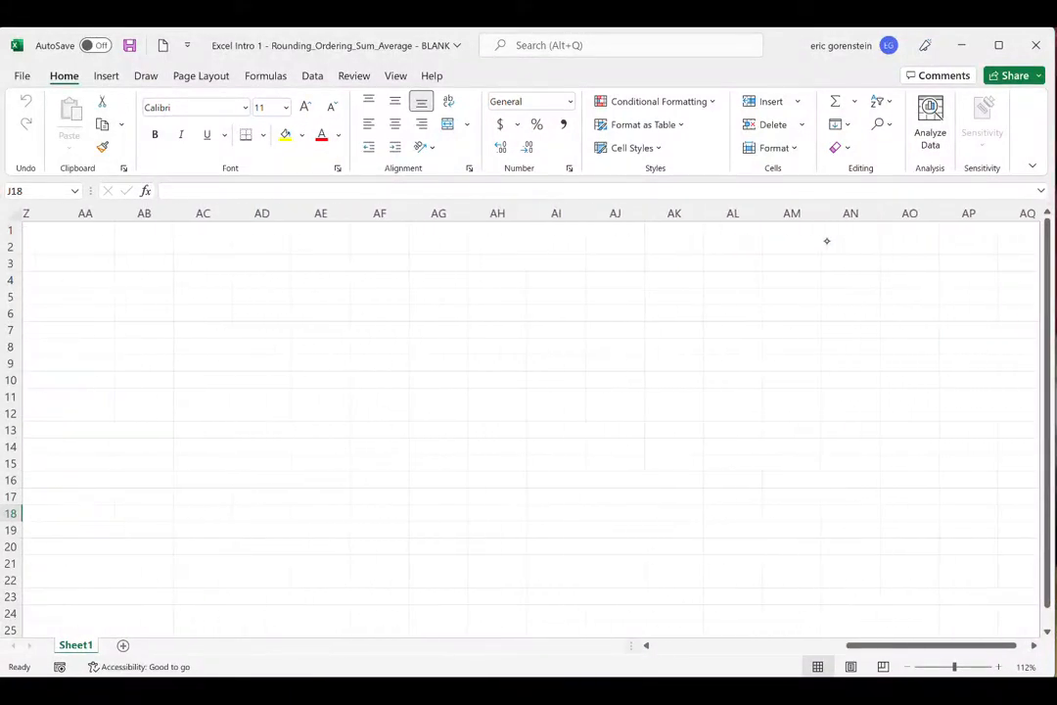
scroll(826, 239, left, 15)
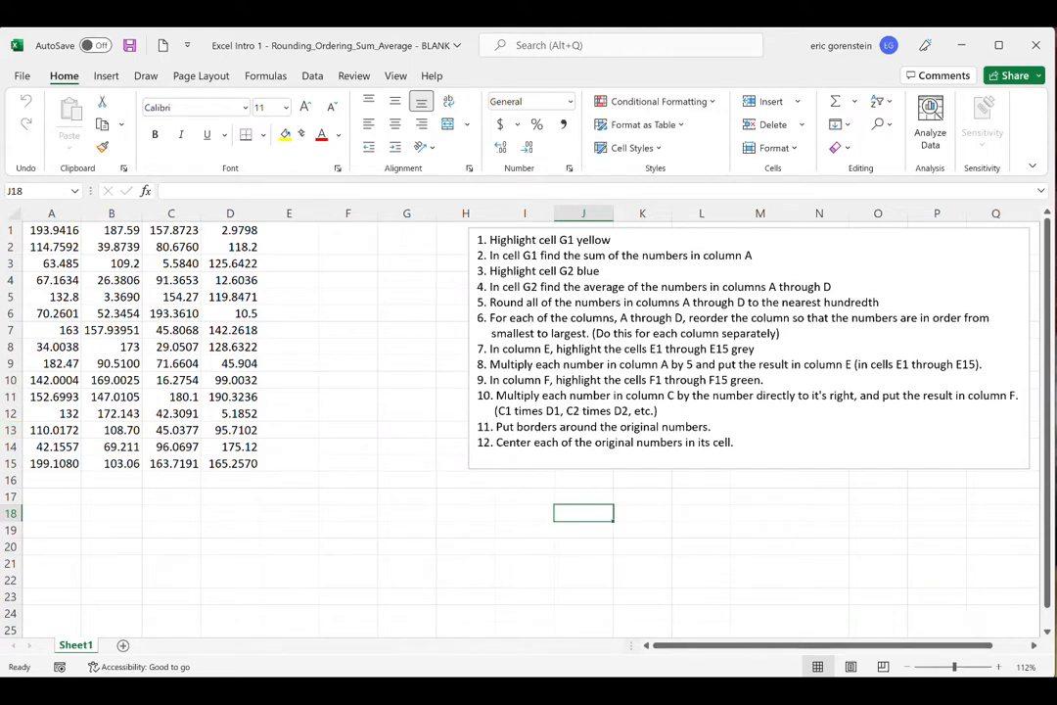
drag(328, 231, 362, 227)
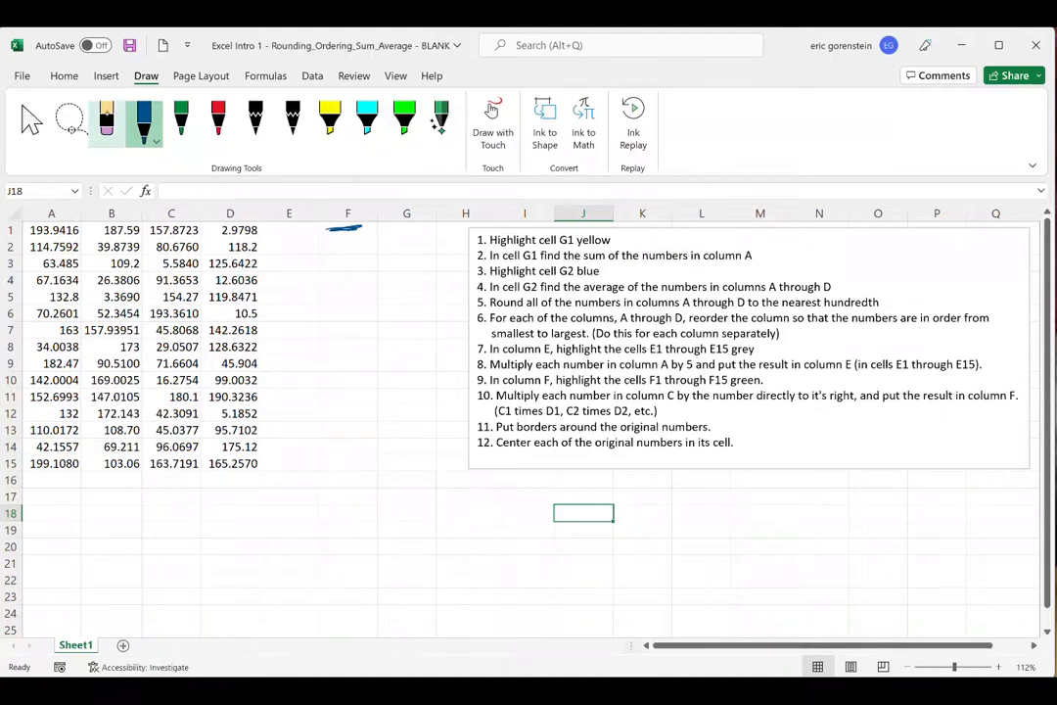
click(112, 112)
click(346, 229)
- Shade column F from row 1 to about row 24 with yellow highlighter ink, redoing the first attempt
click(334, 112)
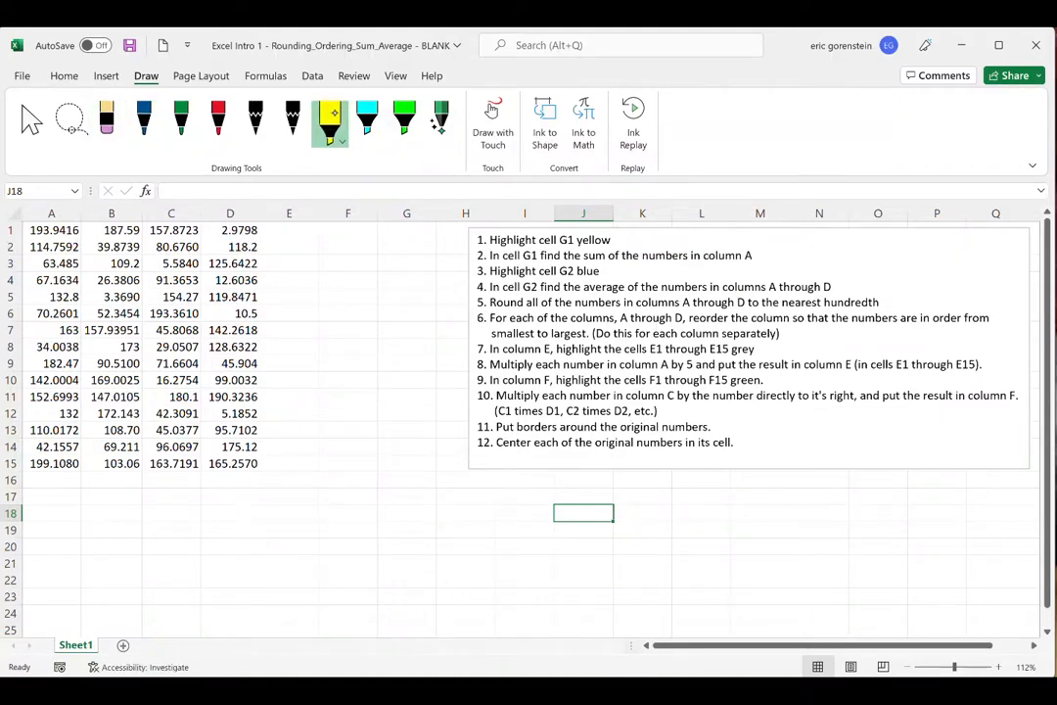
mouse_move(331, 229)
mouse_down()
mouse_move(370, 233)
mouse_move(327, 228)
mouse_move(344, 270)
mouse_move(329, 371)
mouse_move(342, 416)
mouse_move(333, 573)
mouse_up()
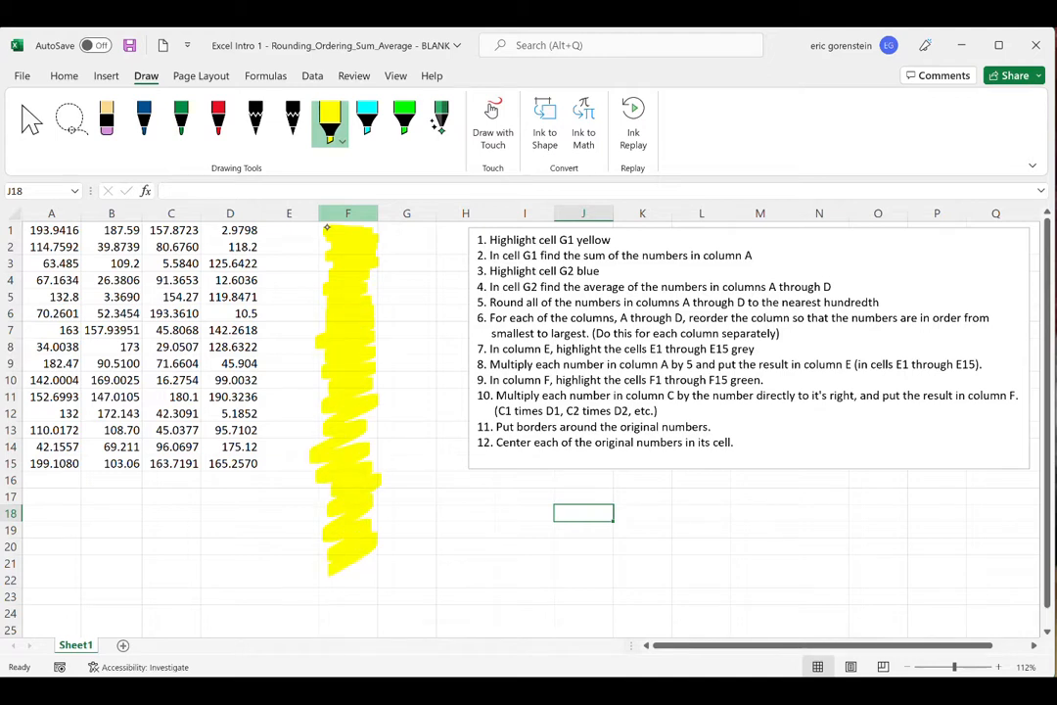
key(ctrl+z)
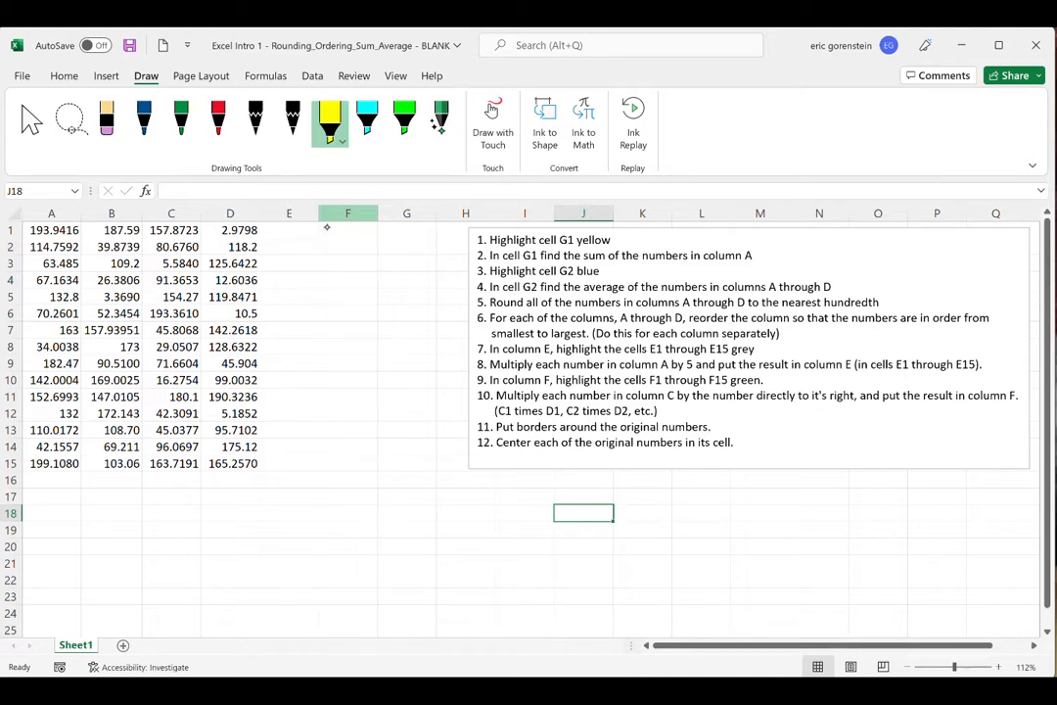
mouse_move(333, 231)
mouse_down()
mouse_move(364, 245)
mouse_move(315, 313)
mouse_move(328, 352)
mouse_move(325, 468)
mouse_move(353, 535)
mouse_move(338, 572)
mouse_move(349, 622)
mouse_up()
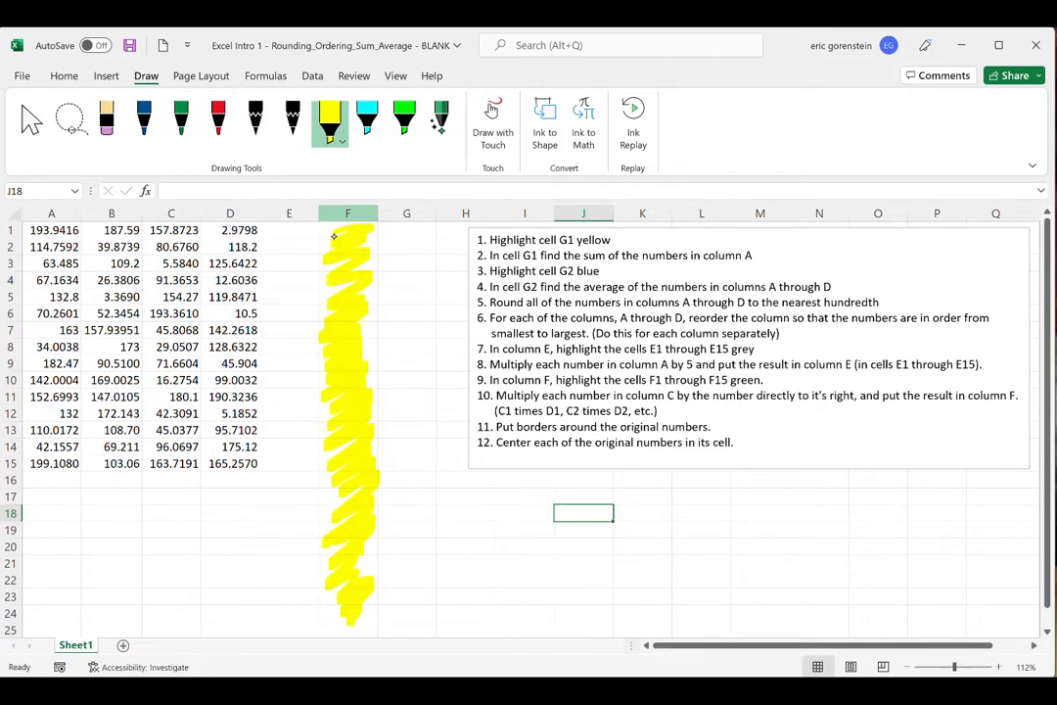
- Mark row 18 from column A to column Q with cyan highlighter ink
click(368, 117)
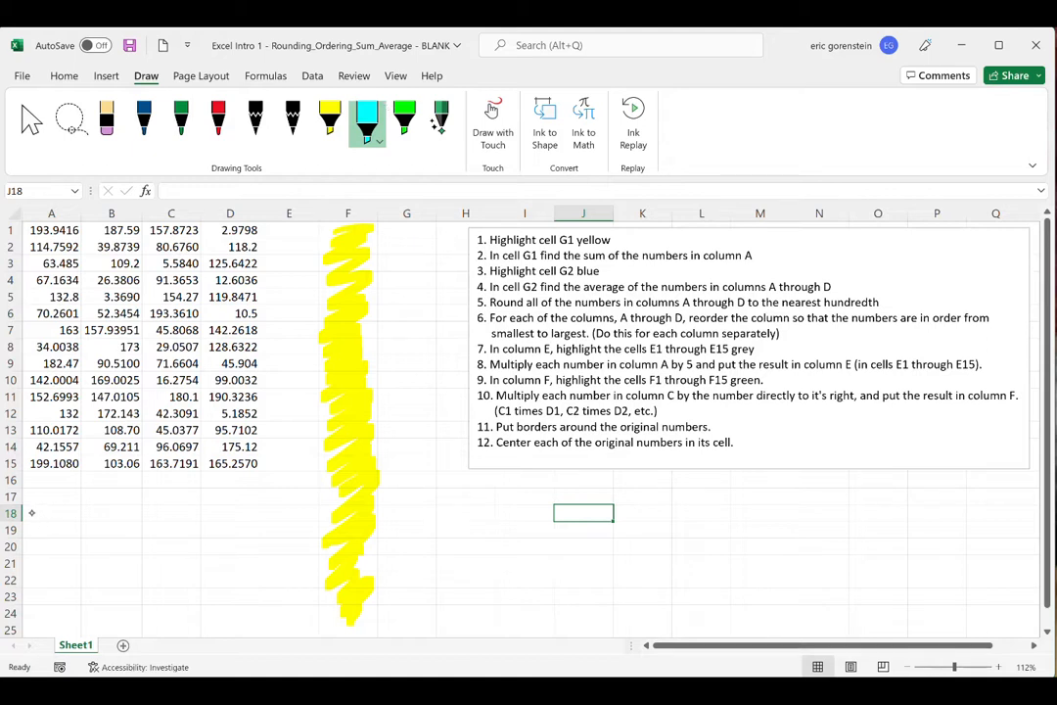
drag(32, 513, 82, 513)
drag(151, 513, 792, 517)
drag(881, 512, 1028, 514)
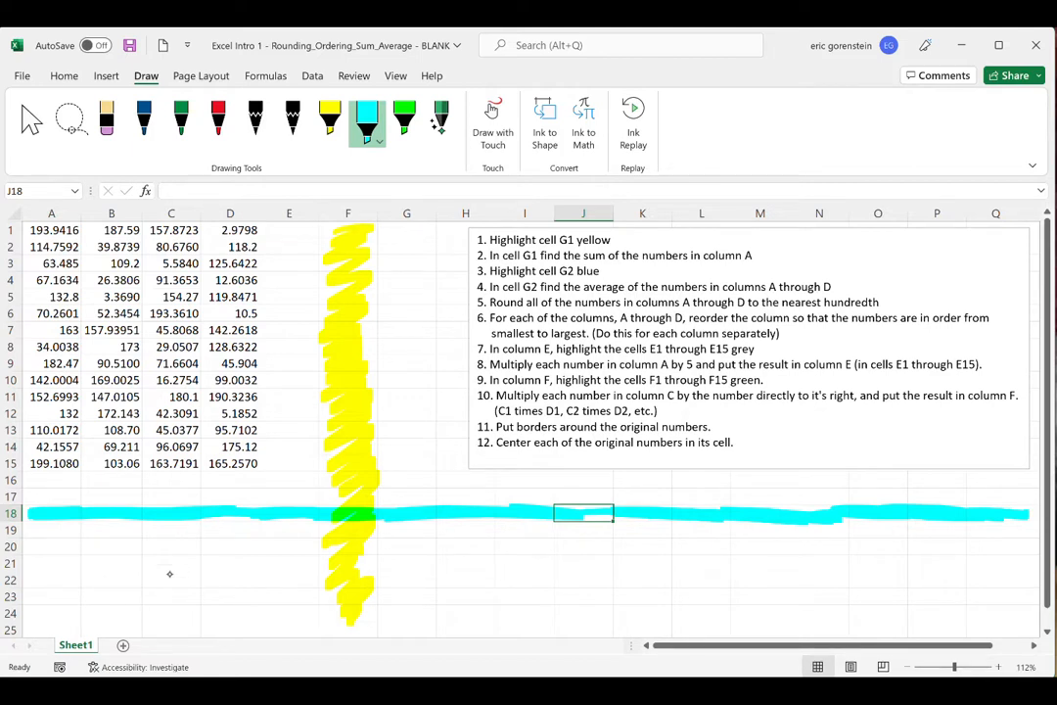
- Outline the crossing of the highlighted column F and row 18 in green ink and handwrite the label F18 beside it in blue
click(183, 118)
click(330, 117)
drag(316, 513, 329, 513)
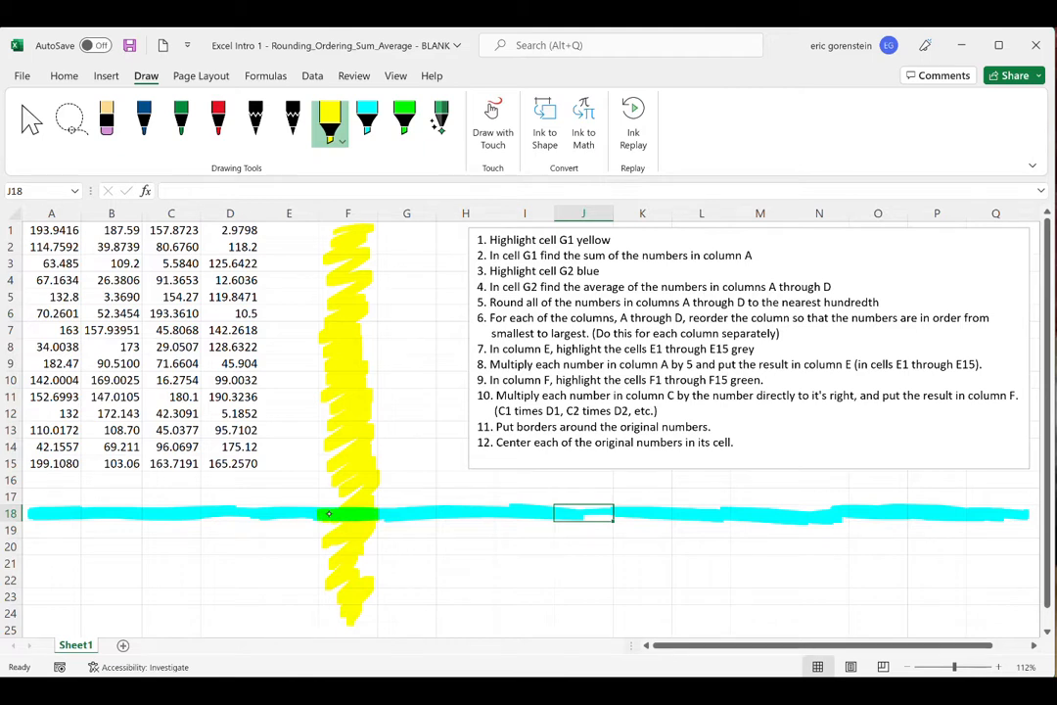
click(181, 118)
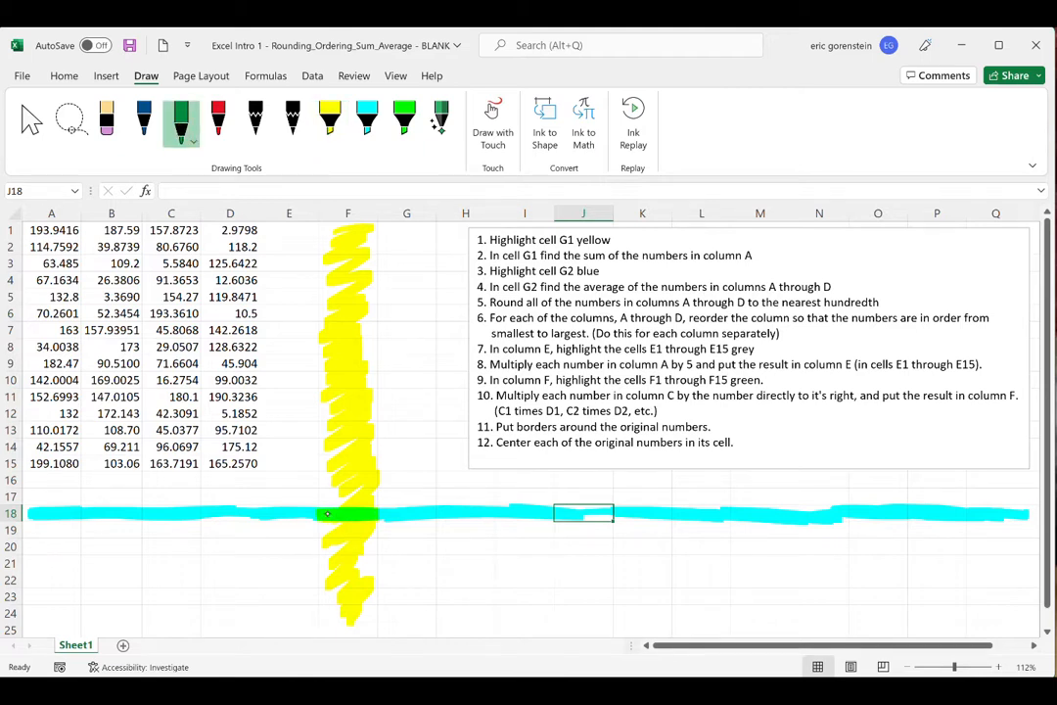
mouse_move(317, 514)
mouse_down()
mouse_move(361, 523)
mouse_move(380, 515)
mouse_move(316, 507)
mouse_up()
click(144, 117)
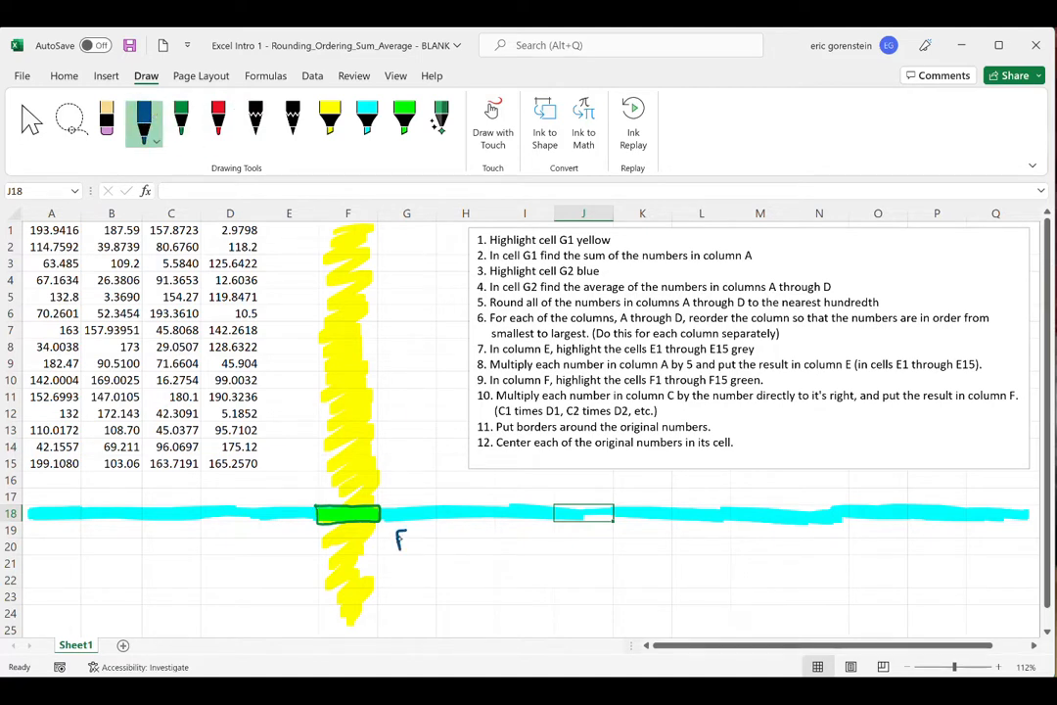
mouse_move(412, 529)
mouse_down()
mouse_move(411, 551)
mouse_move(434, 531)
mouse_up()
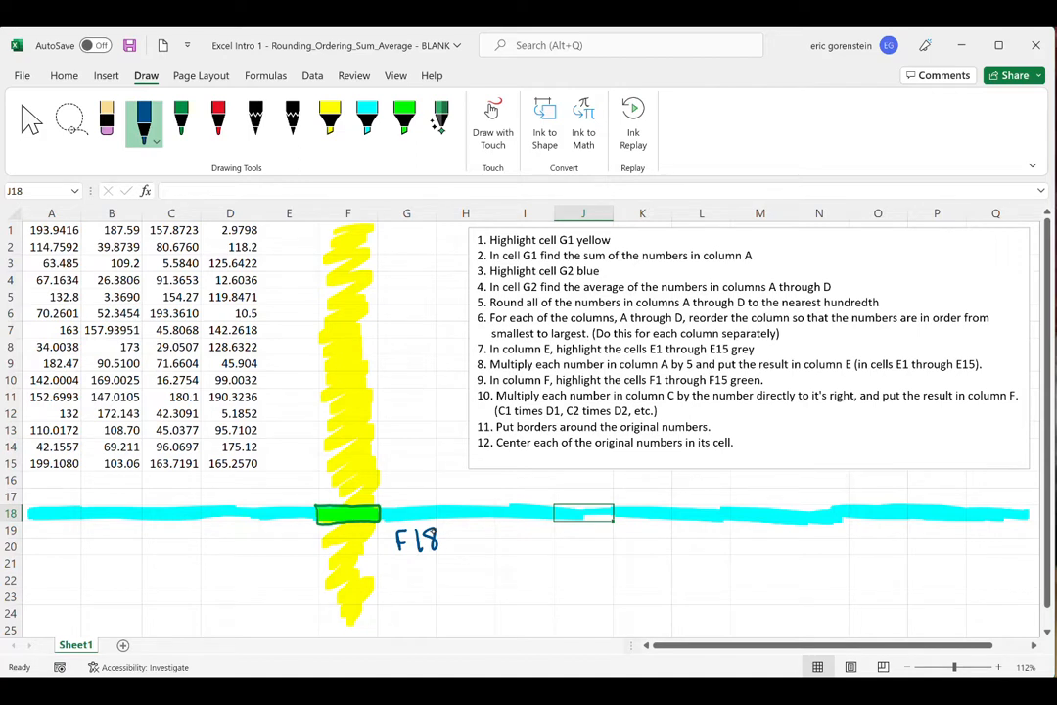
- Clear all the ink annotations from the worksheet
click(819, 596)
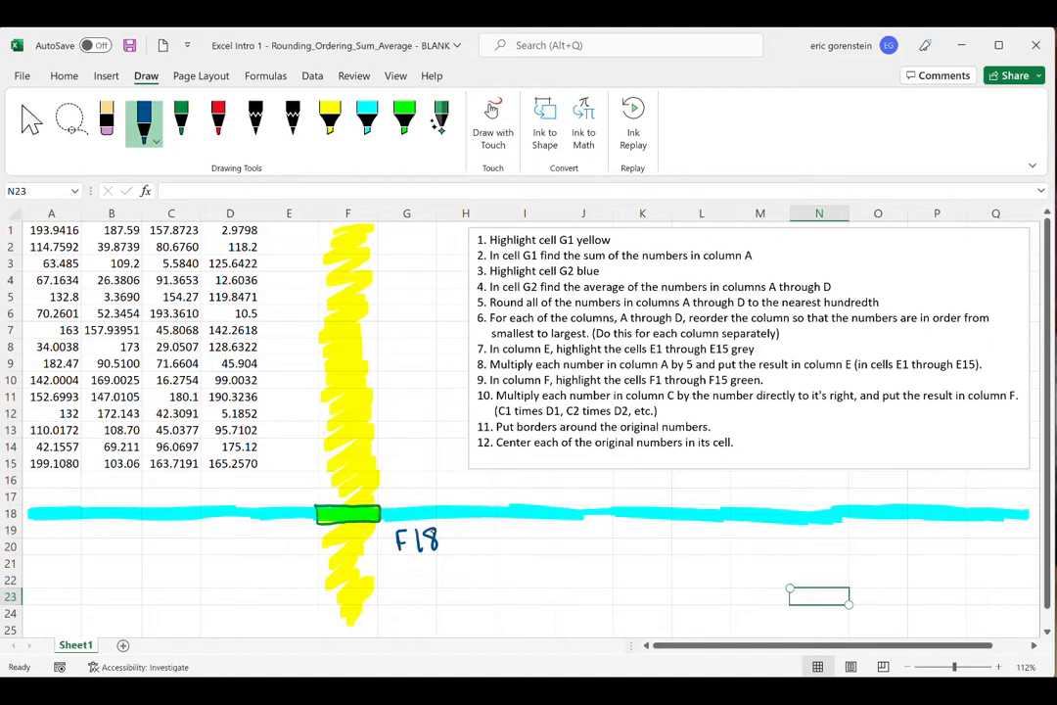
mouse_move(260, 543)
mouse_down()
mouse_move(329, 476)
mouse_move(208, 543)
mouse_move(350, 524)
mouse_move(363, 546)
mouse_move(703, 547)
mouse_move(800, 512)
mouse_up()
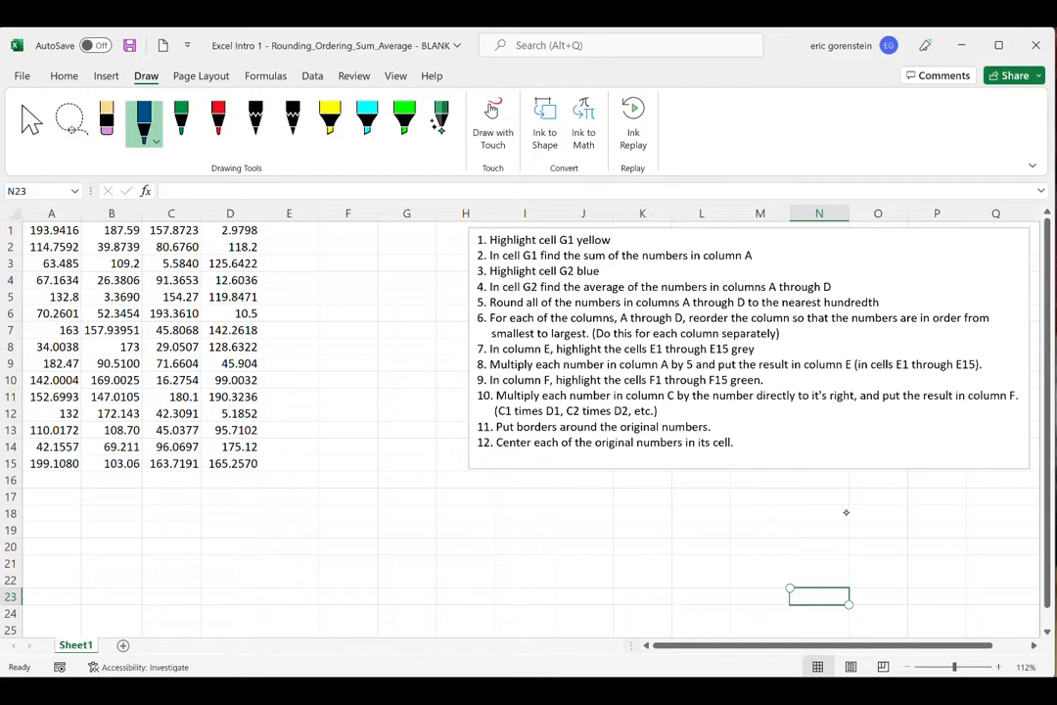
- Fill cell G1 with yellow
click(61, 75)
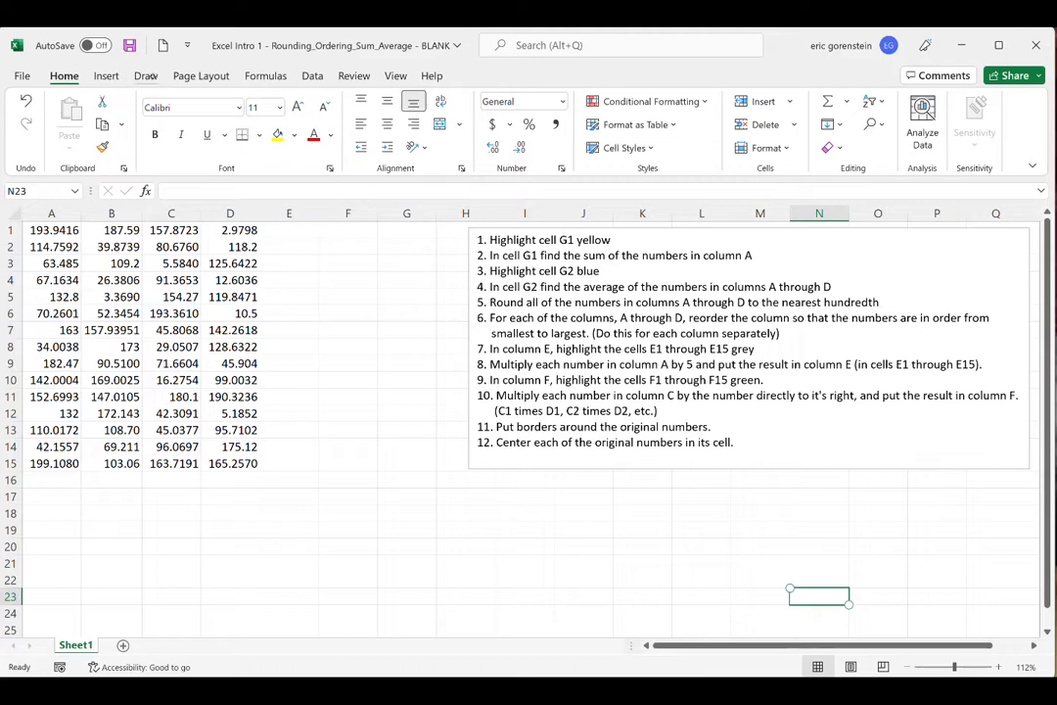
click(146, 76)
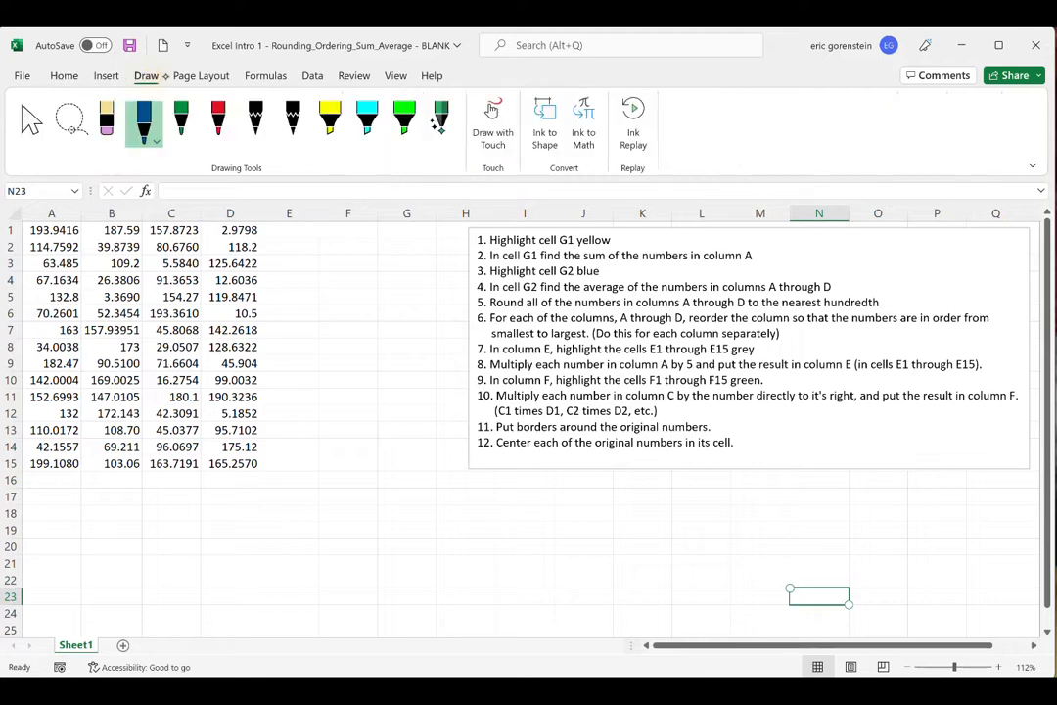
click(64, 75)
click(408, 231)
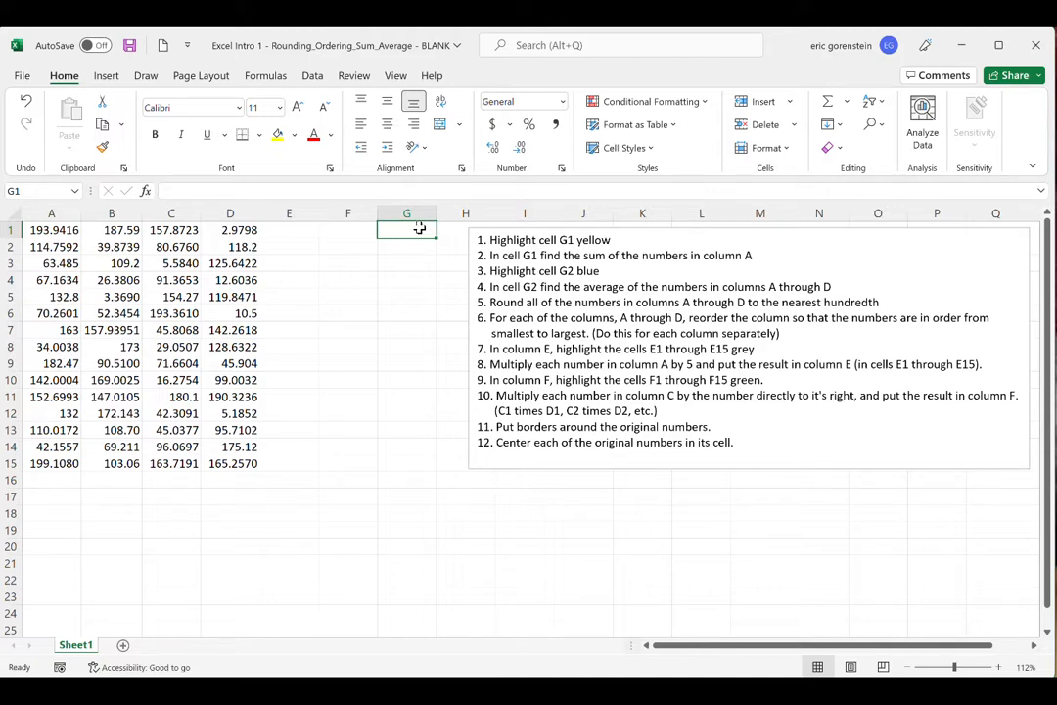
click(295, 137)
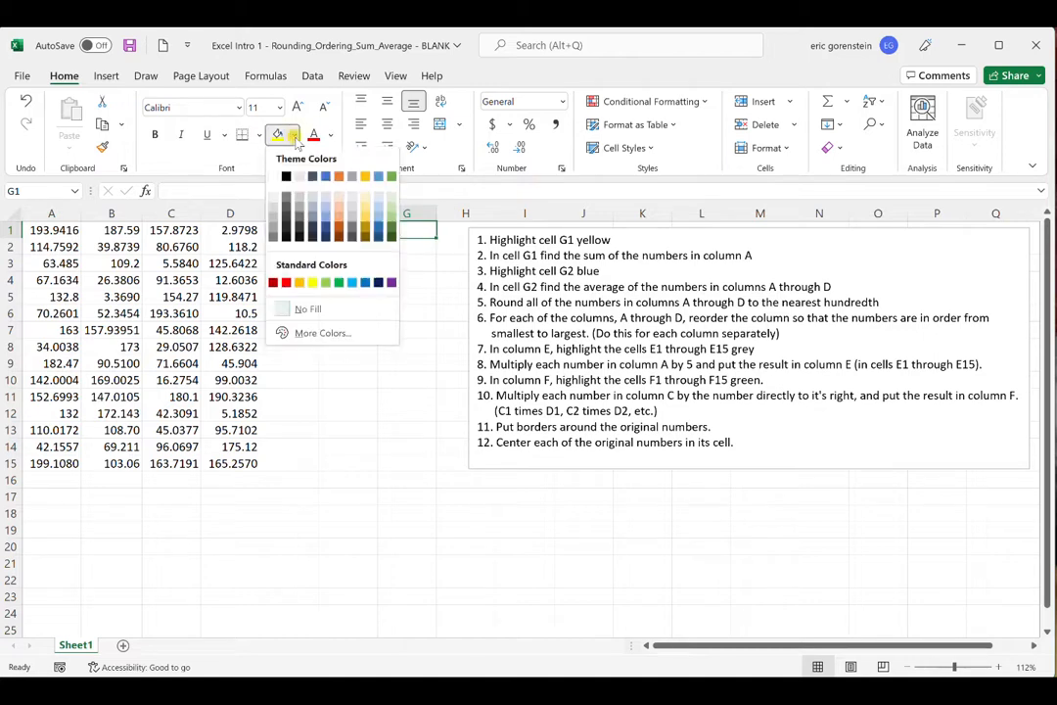
click(310, 335)
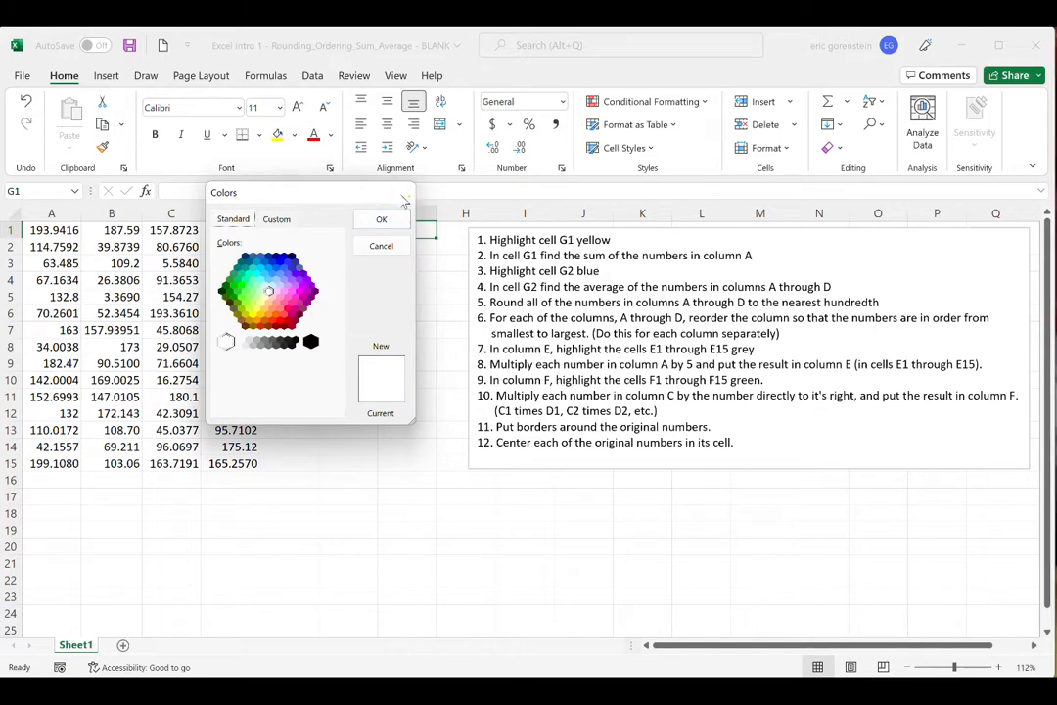
key(Escape)
click(278, 135)
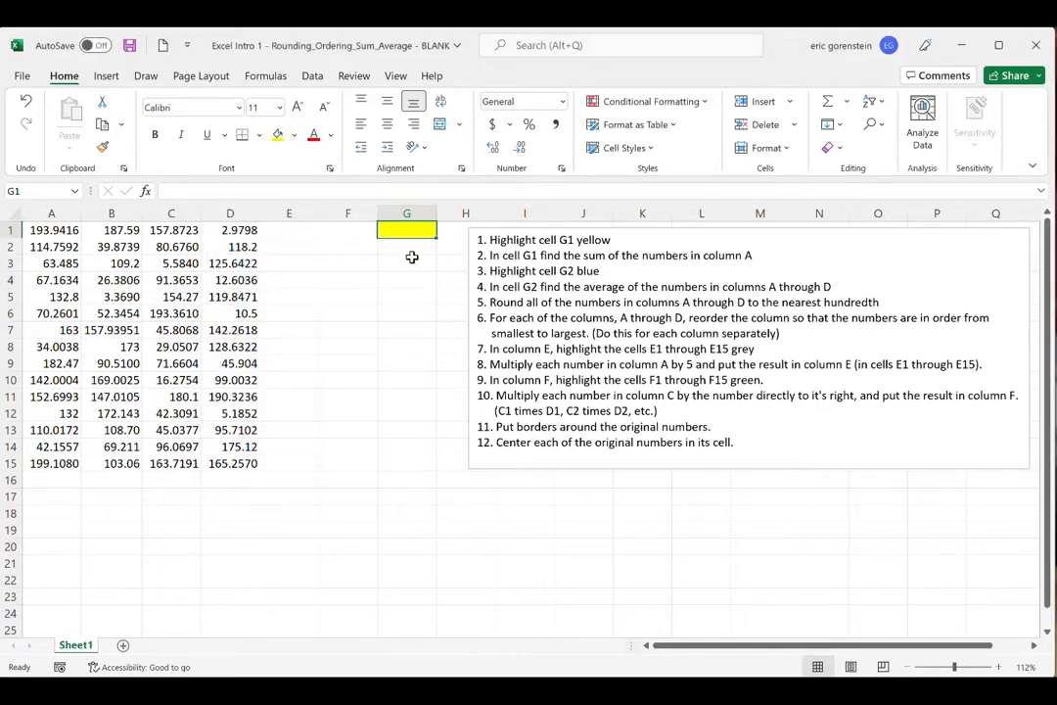
click(349, 562)
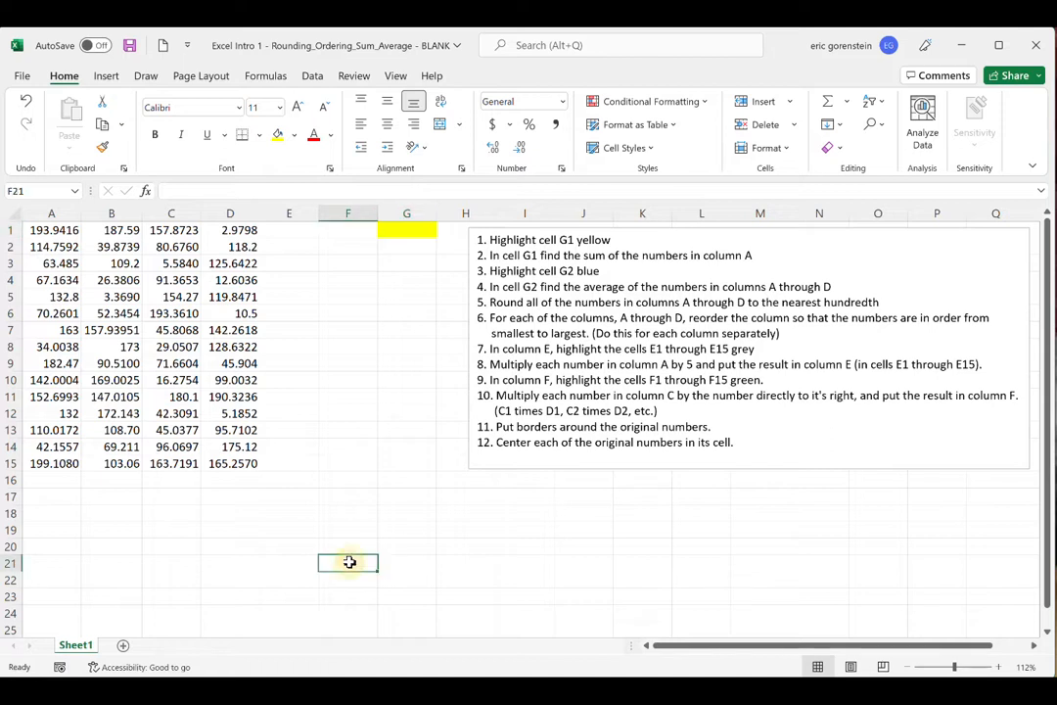
- Tick off item 1 of the instruction list with a red pen check mark
click(145, 75)
click(184, 123)
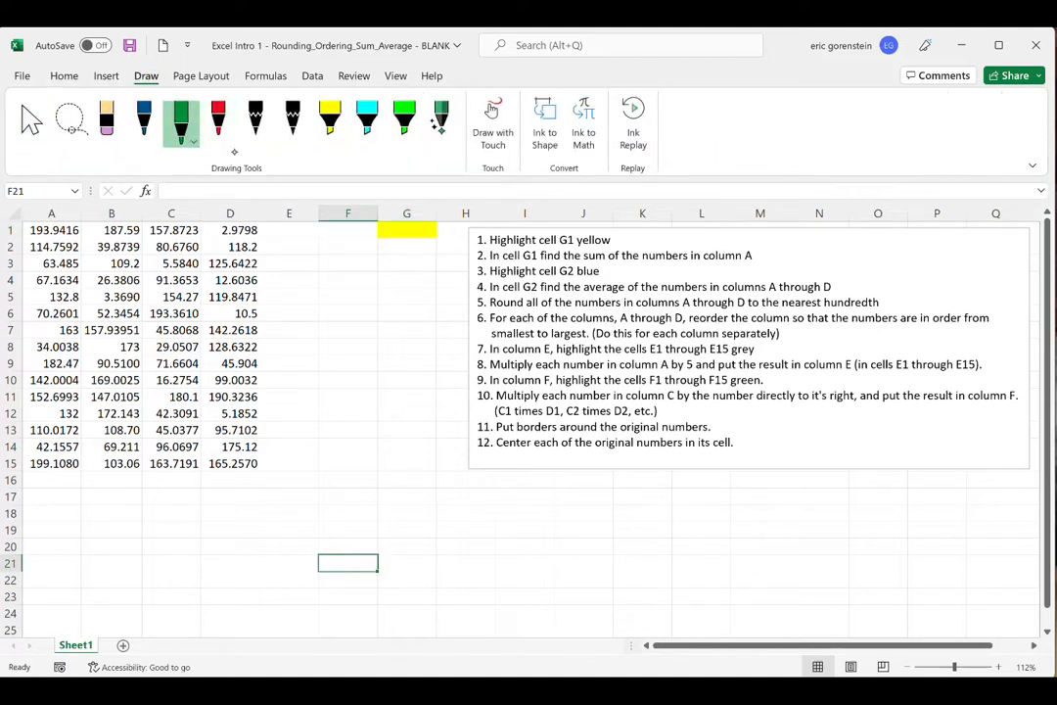
click(217, 119)
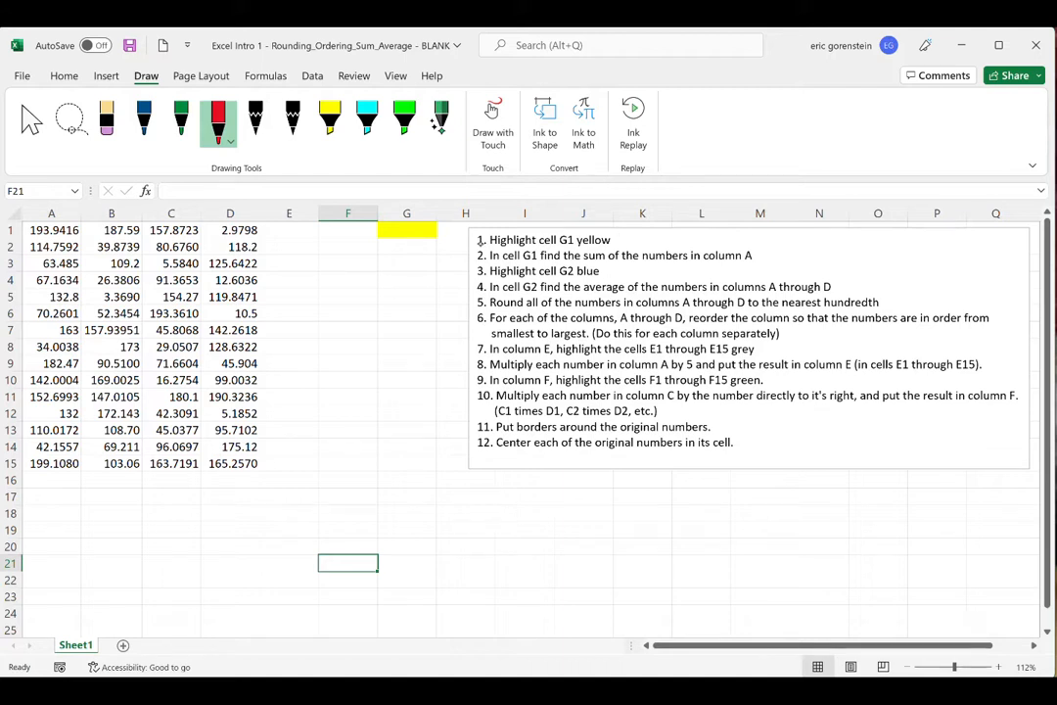
drag(474, 241, 492, 231)
click(69, 80)
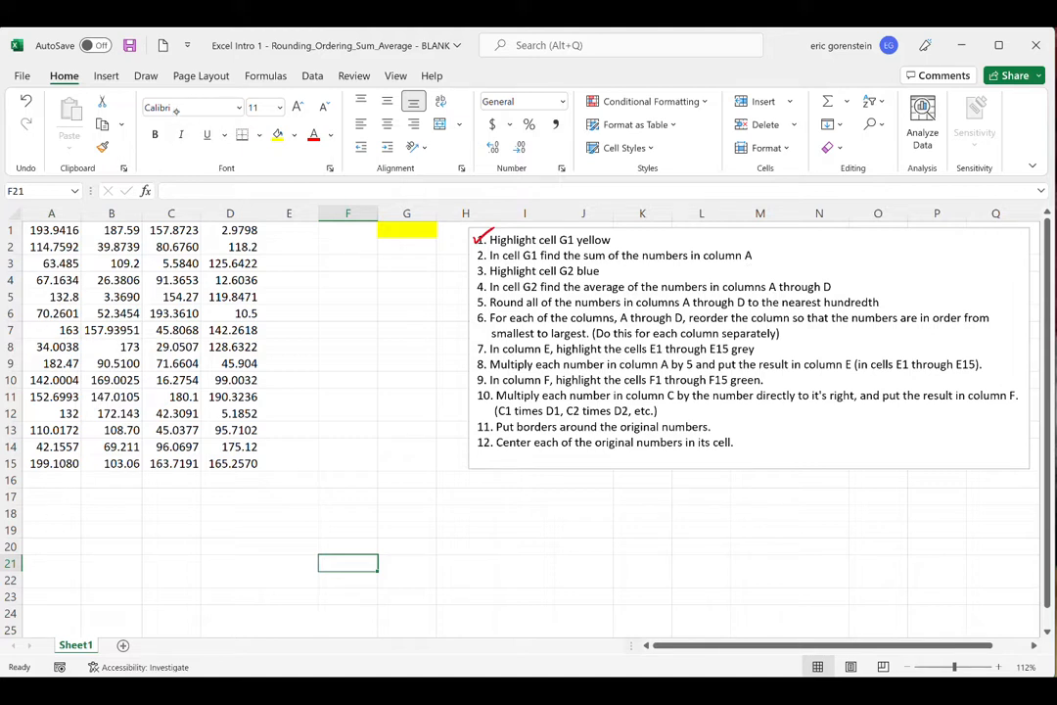
- Draw a blue pen arrow below column A pointing up at its numbers, and undo it
click(146, 77)
click(144, 118)
mouse_move(41, 500)
mouse_down()
mouse_move(67, 500)
mouse_move(54, 566)
mouse_up()
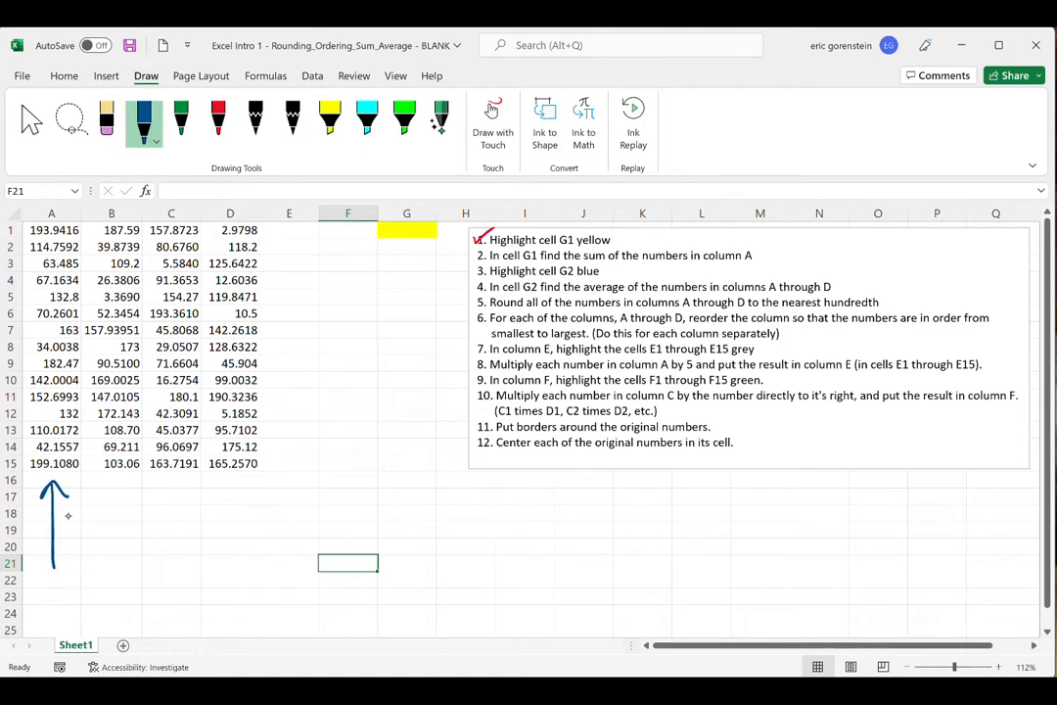
key(ctrl+z)
key(ctrl+z)
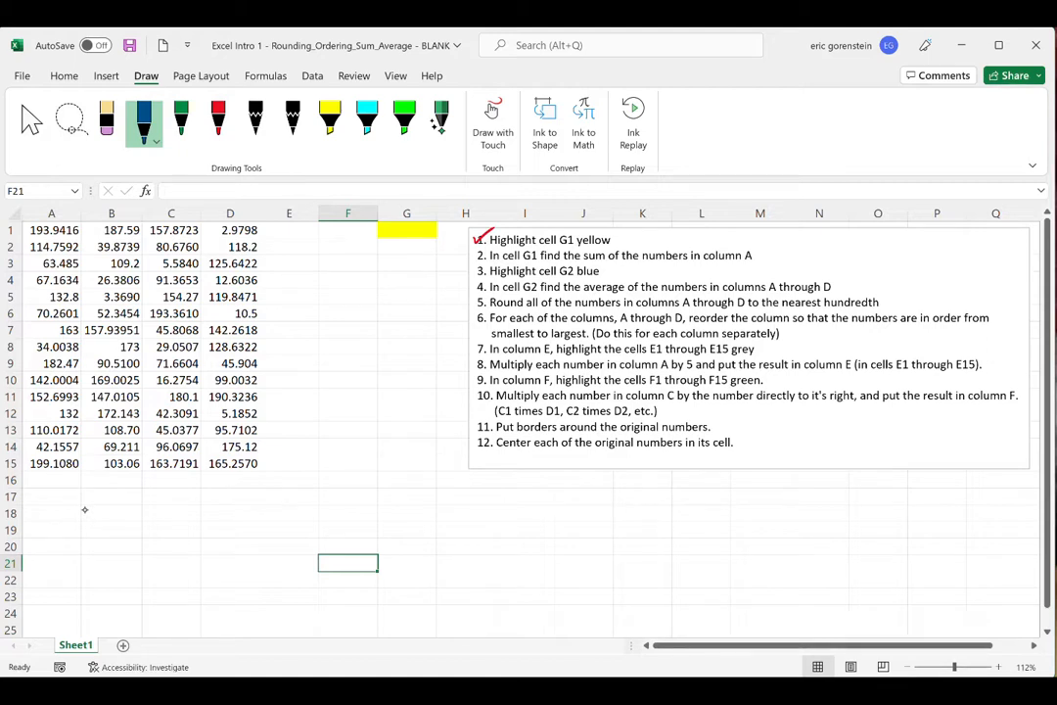
- Handwrite the general formula pattern "= name of the function (Location of the data)" in blue ink below the instruction box
mouse_move(495, 486)
mouse_down()
mouse_move(512, 486)
mouse_move(514, 499)
mouse_move(554, 483)
mouse_move(636, 486)
mouse_move(654, 476)
mouse_up()
mouse_move(543, 495)
mouse_down()
mouse_move(544, 509)
mouse_move(597, 493)
mouse_move(599, 507)
mouse_move(622, 504)
mouse_move(602, 497)
mouse_move(706, 511)
mouse_up()
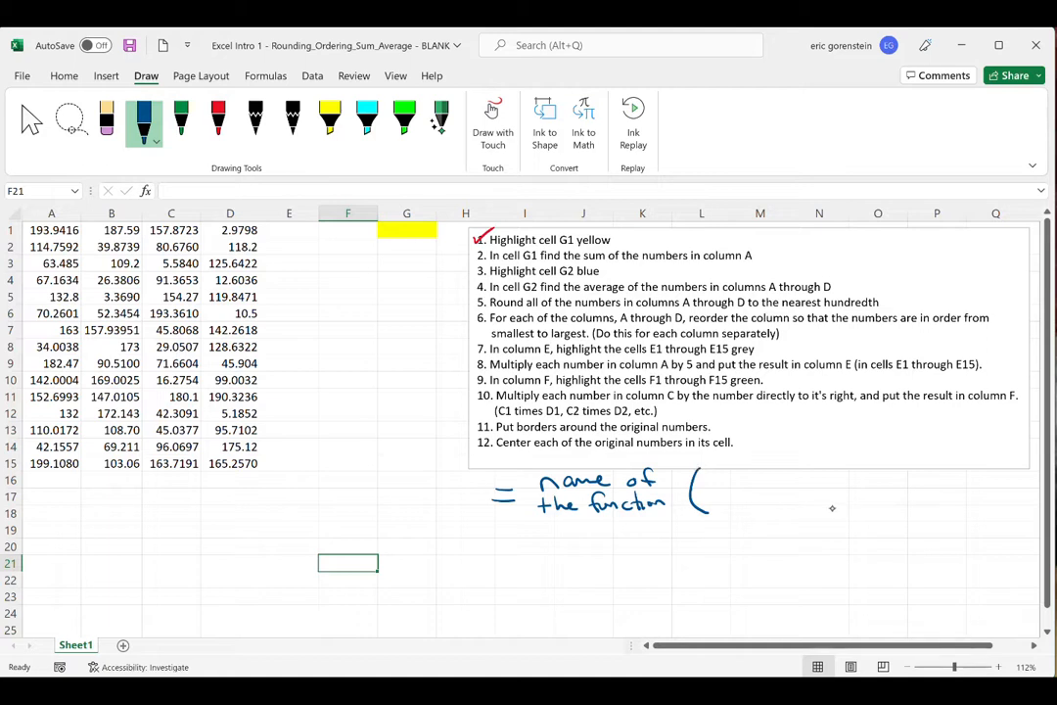
mouse_move(870, 473)
mouse_down()
mouse_move(882, 494)
mouse_move(872, 508)
mouse_up()
drag(713, 473, 722, 486)
drag(732, 478, 850, 482)
mouse_move(715, 493)
mouse_down()
mouse_move(721, 505)
mouse_move(768, 492)
mouse_move(817, 502)
mouse_up()
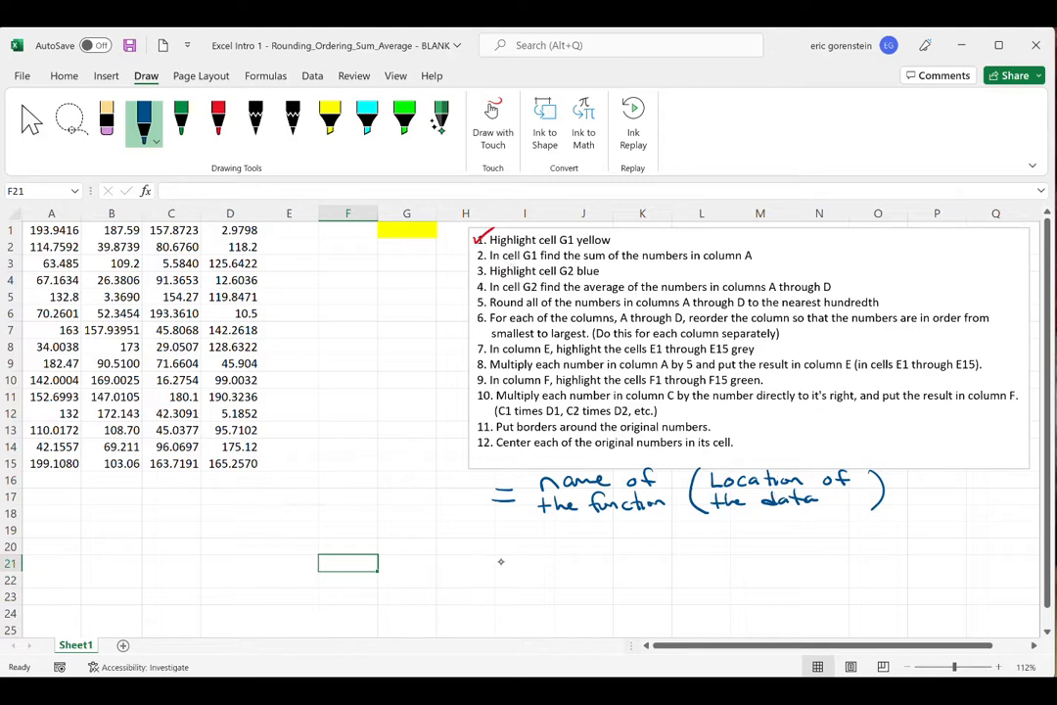
- Handwrite "=SUM(" in blue under the formula pattern and mark cells A1 through A15 with cyan highlighter ink
drag(496, 557, 510, 556)
mouse_move(496, 564)
mouse_down()
mouse_move(528, 556)
mouse_move(524, 567)
mouse_move(562, 551)
mouse_move(570, 567)
mouse_move(611, 573)
mouse_up()
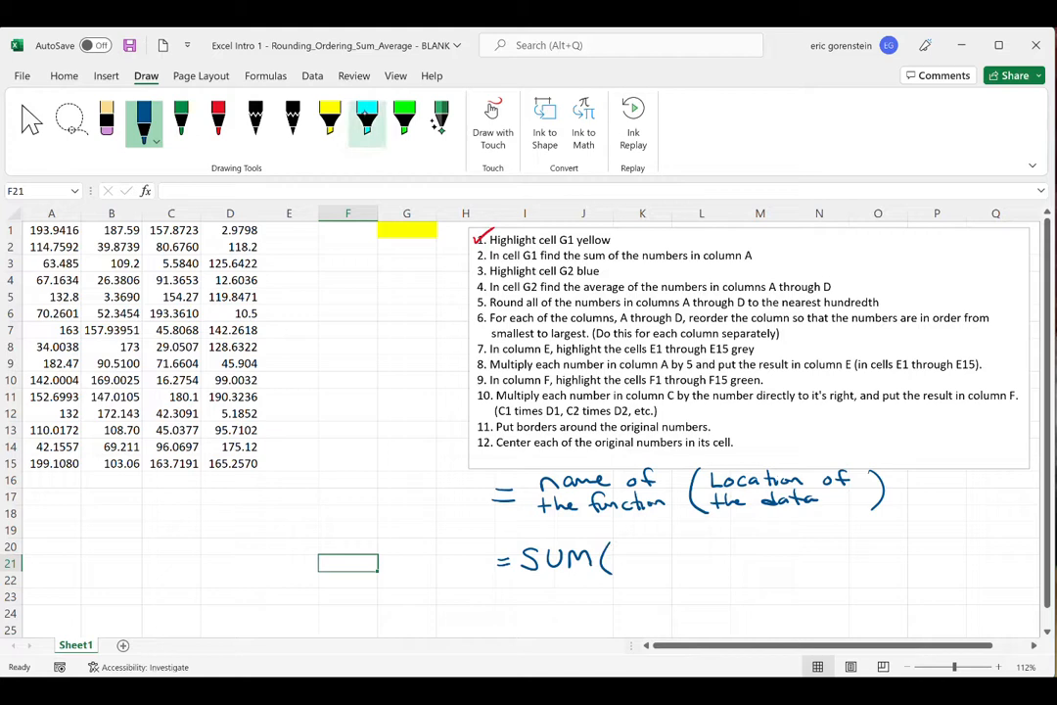
click(367, 117)
mouse_move(34, 229)
mouse_down()
mouse_move(61, 246)
mouse_move(35, 387)
mouse_move(49, 396)
mouse_move(59, 474)
mouse_move(34, 372)
mouse_move(37, 240)
mouse_up()
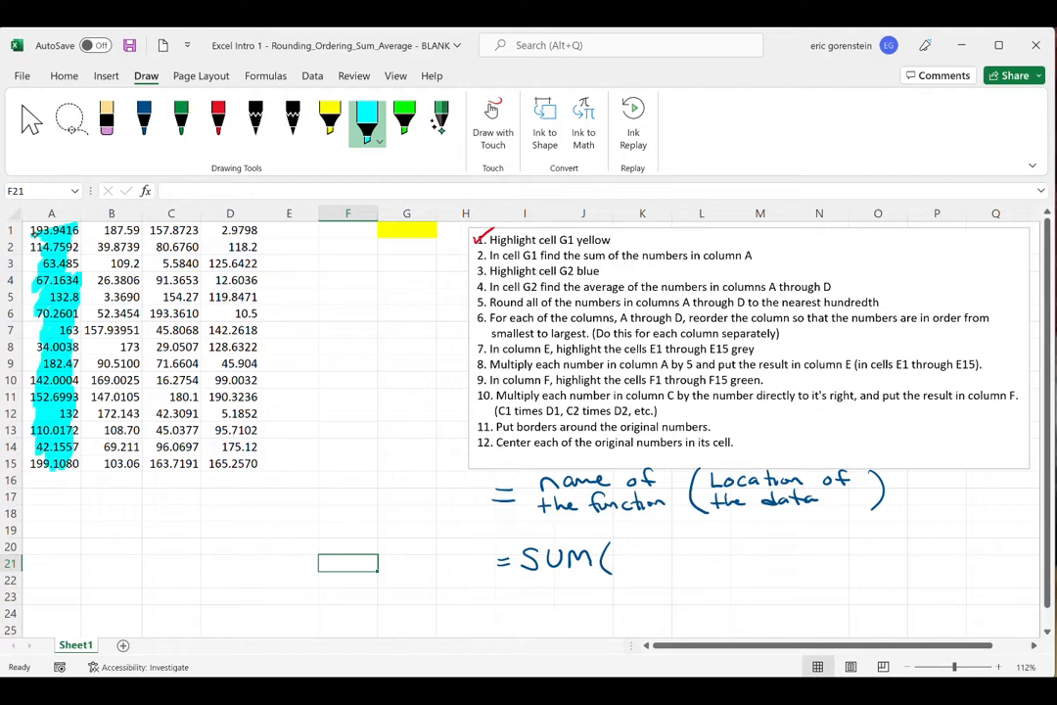
- Complete the handwritten sum formula in blue ink with the range "A1:A15)"
click(144, 117)
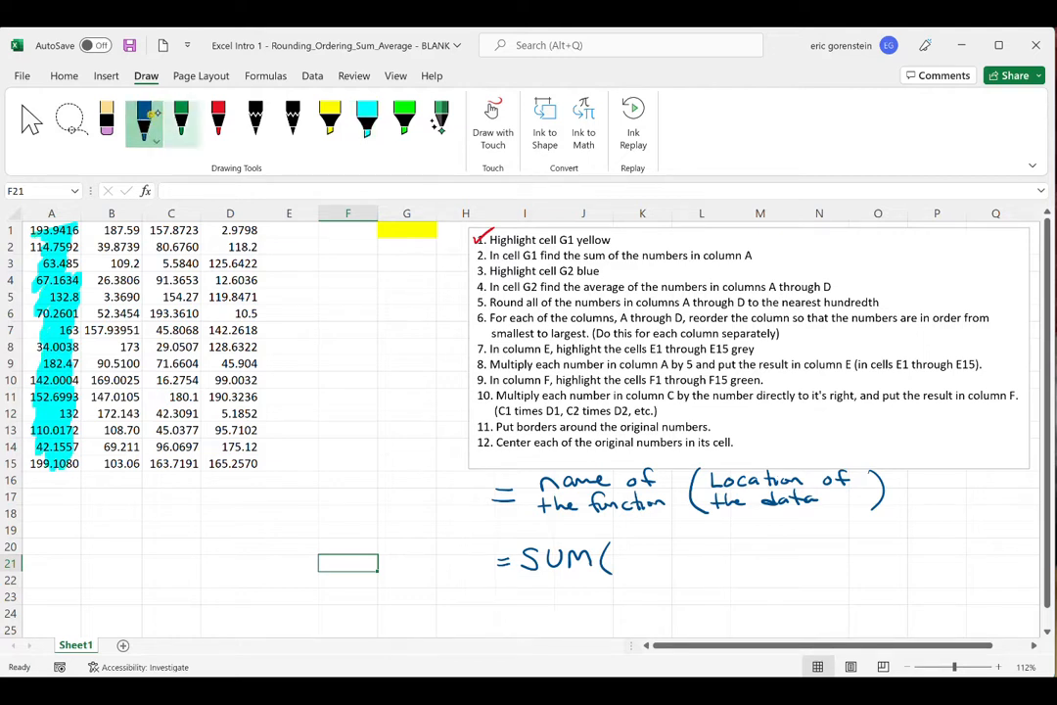
drag(619, 571, 644, 566)
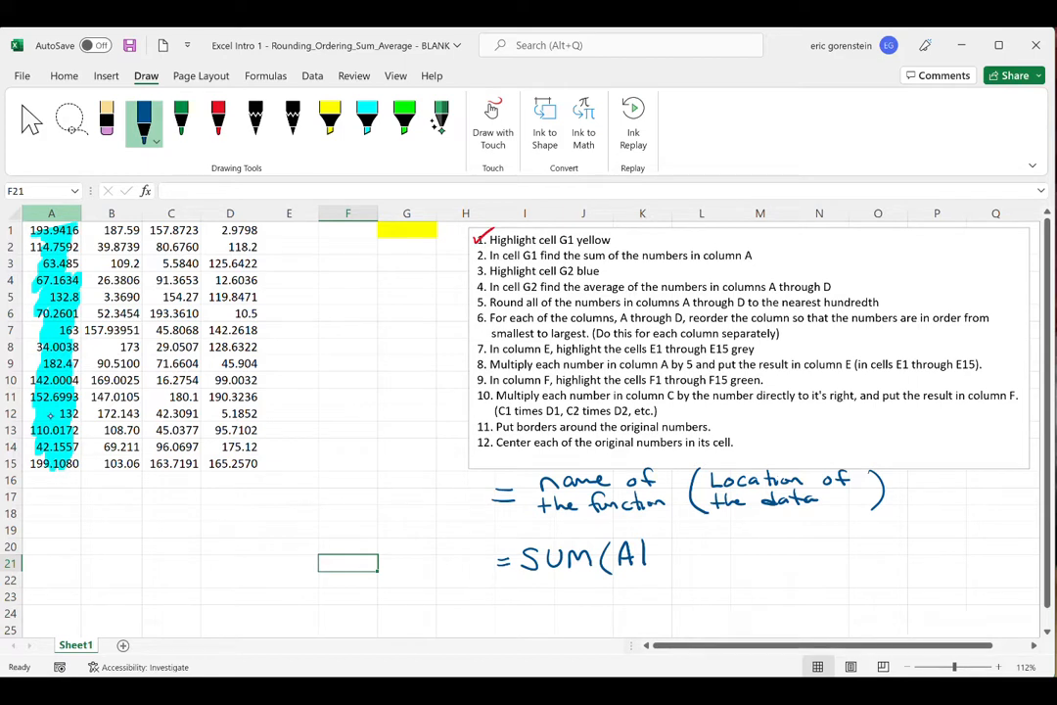
click(662, 564)
mouse_move(676, 566)
mouse_down()
mouse_move(696, 564)
mouse_move(694, 554)
mouse_move(722, 564)
mouse_up()
drag(724, 540, 747, 574)
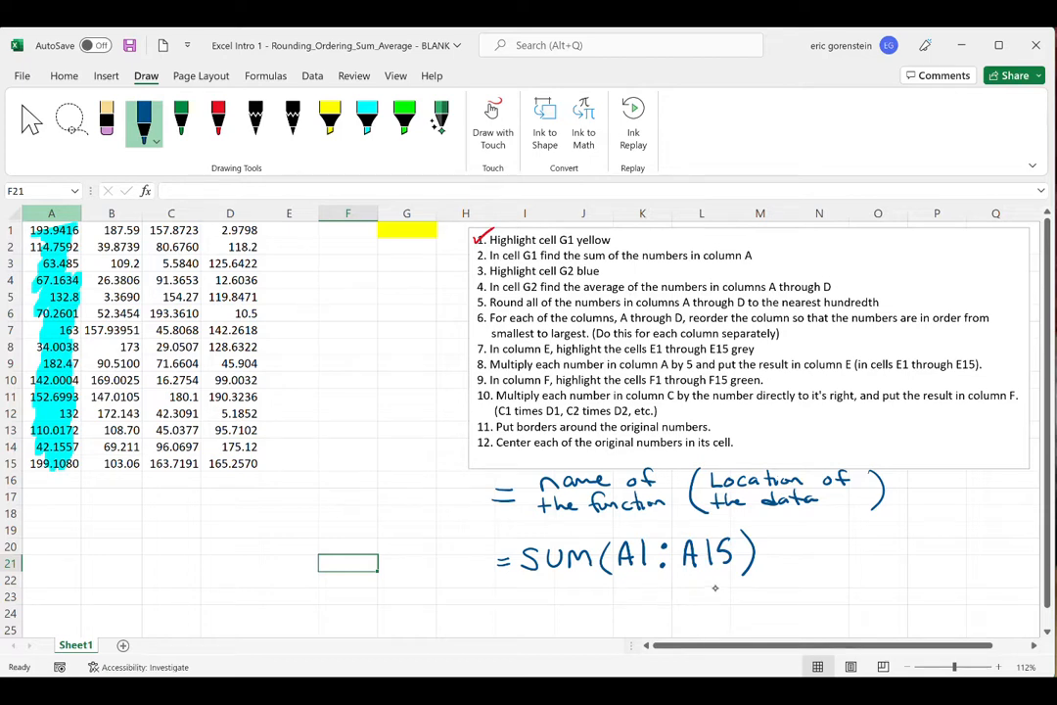
- Clear the cyan highlighter ink from column A and enter the formula =sum(A1:A15) in cell G1
click(74, 282)
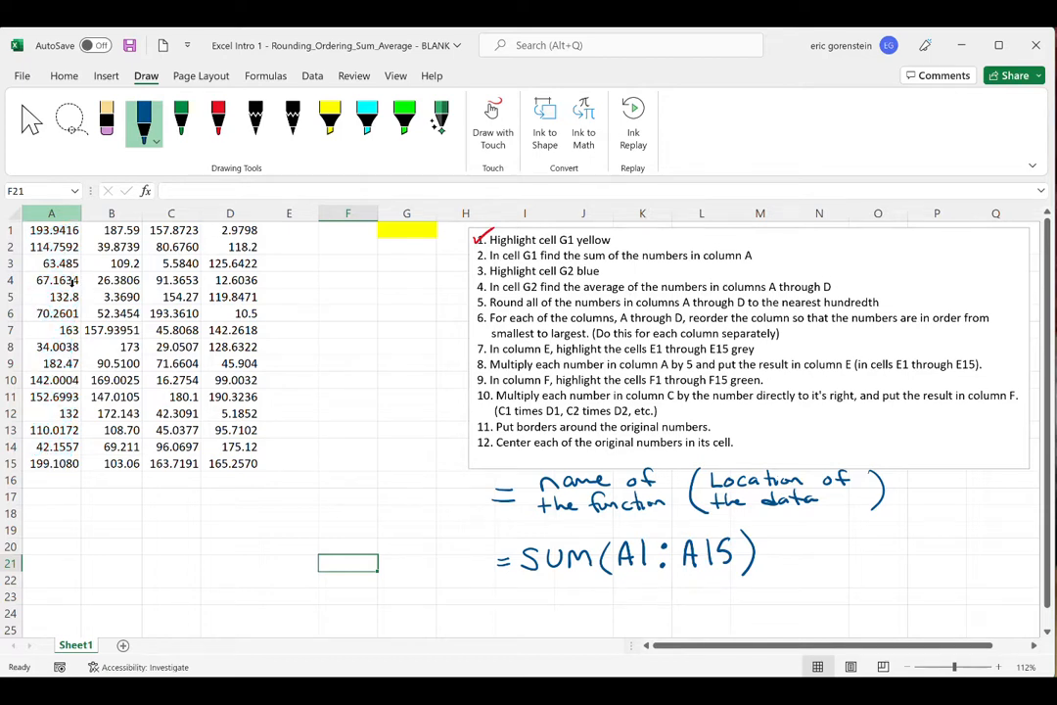
click(423, 227)
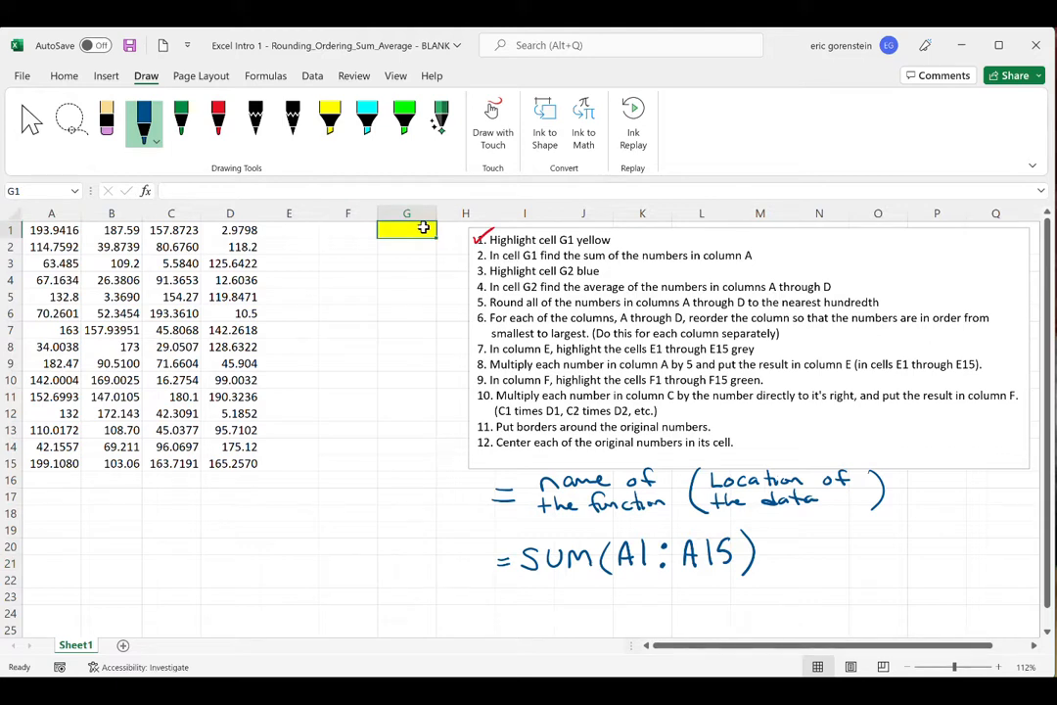
text(=su)
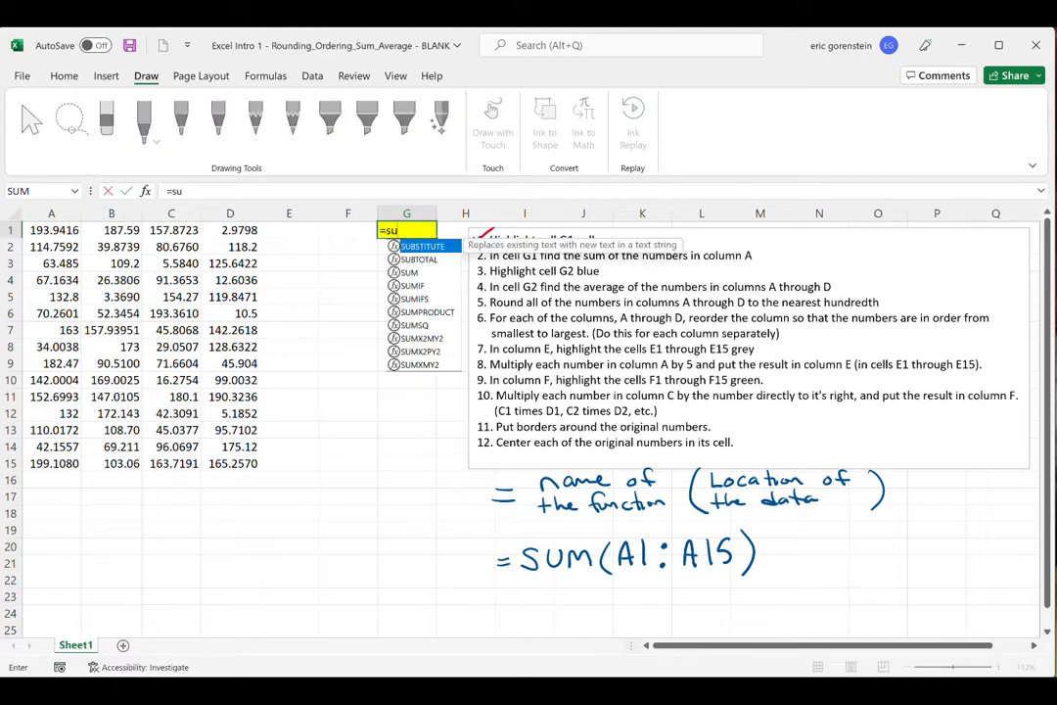
text(m()
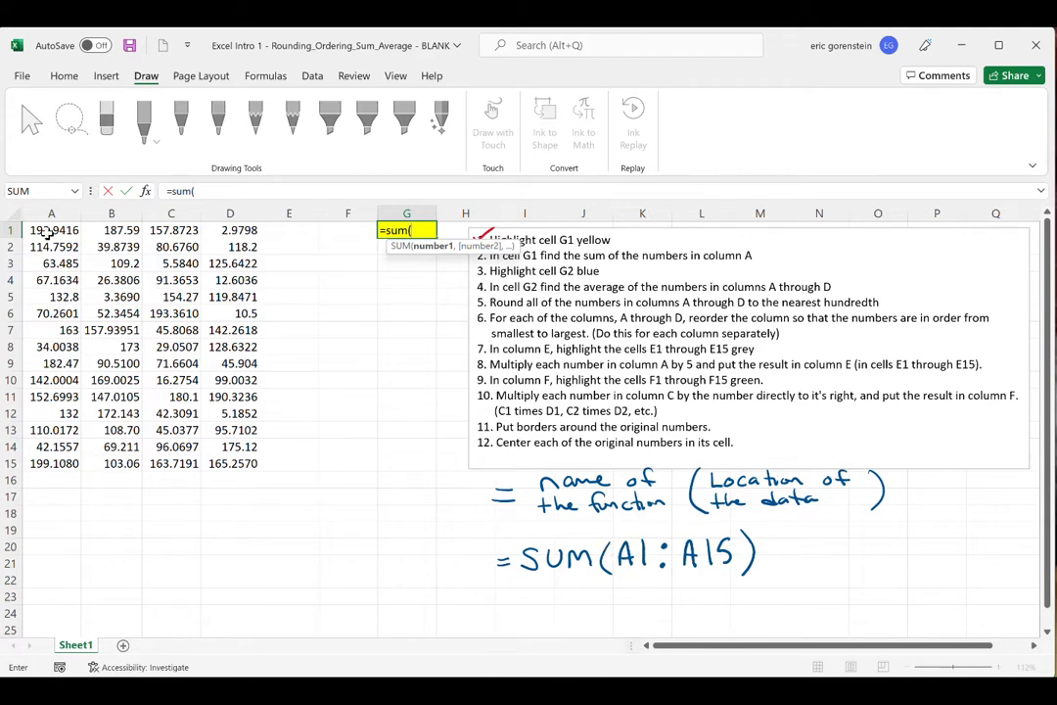
drag(48, 231, 49, 466)
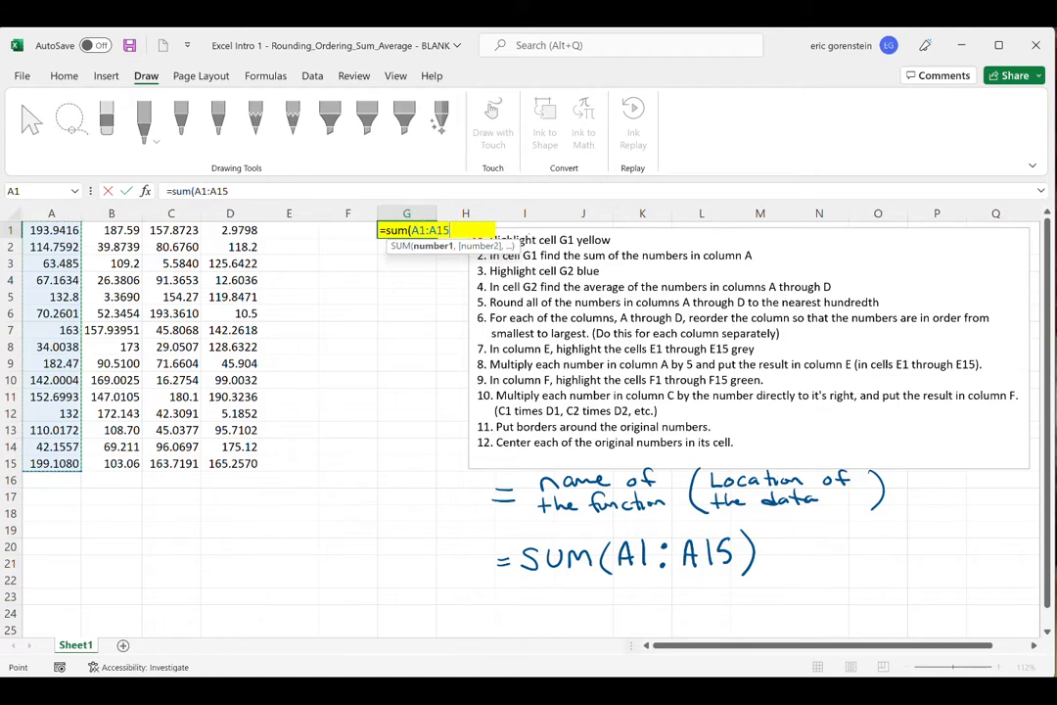
text())
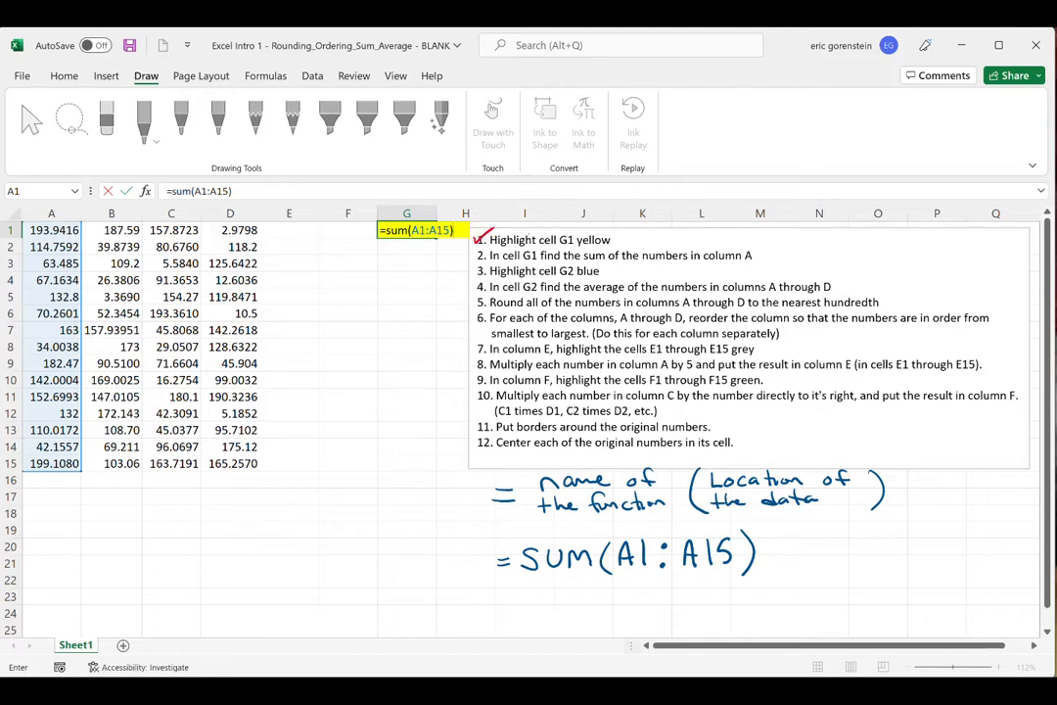
key(Return)
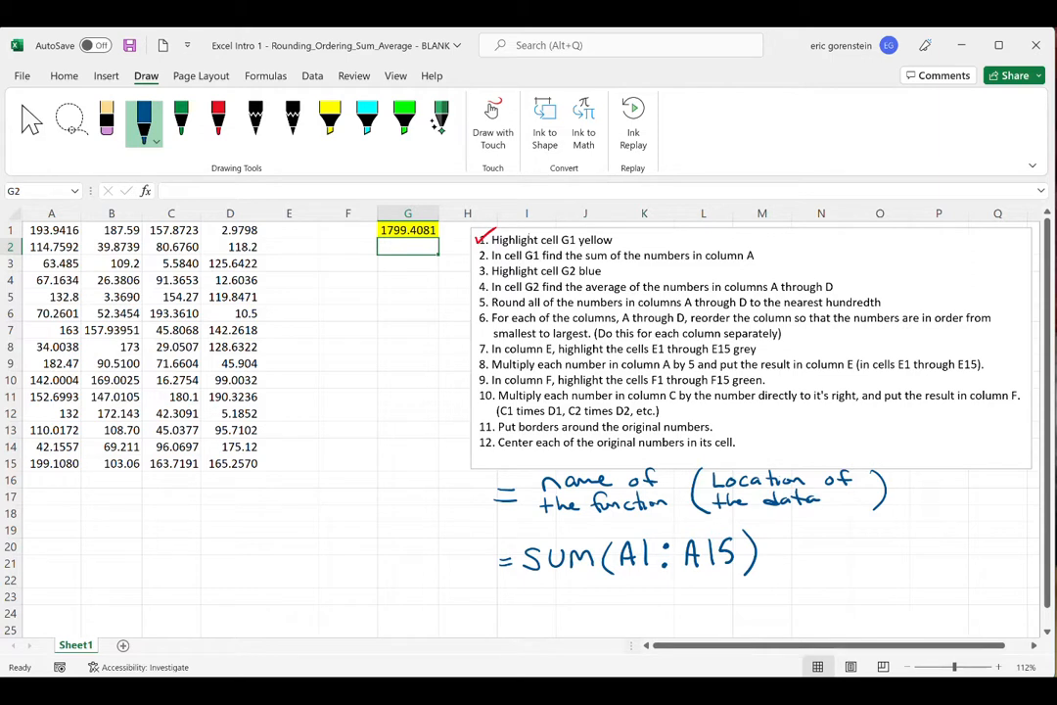
- Draw a red check mark over the number of instruction 2 with the red pen
click(218, 115)
drag(473, 254, 487, 247)
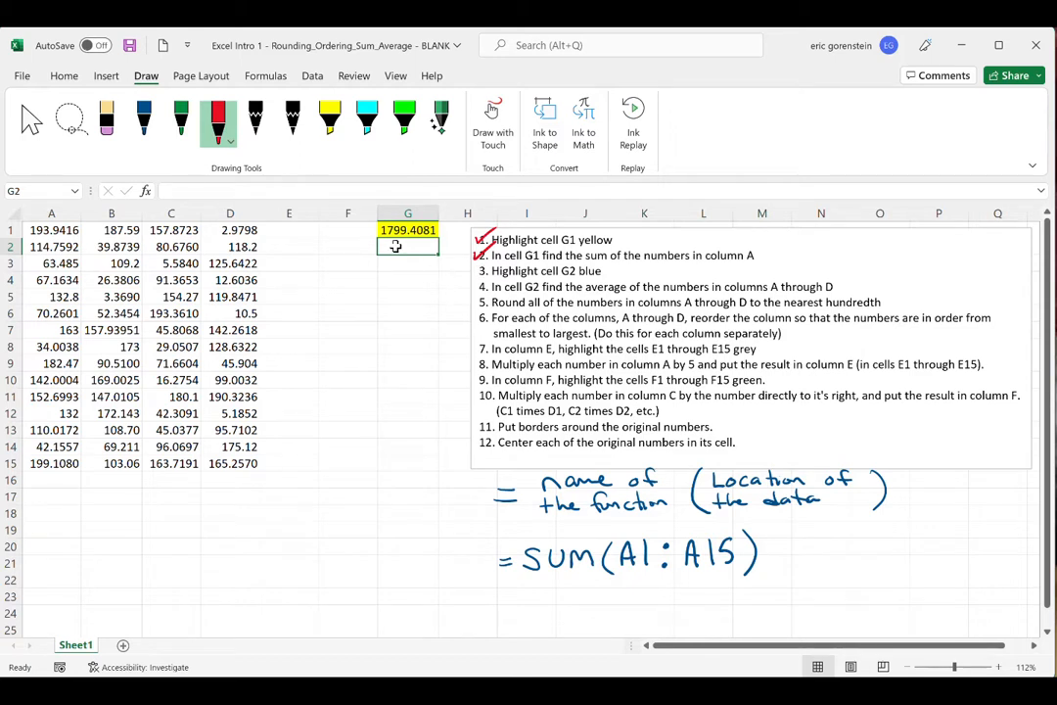
- Fill cell G2 with light blue and check off instruction 3 in red ink
click(59, 73)
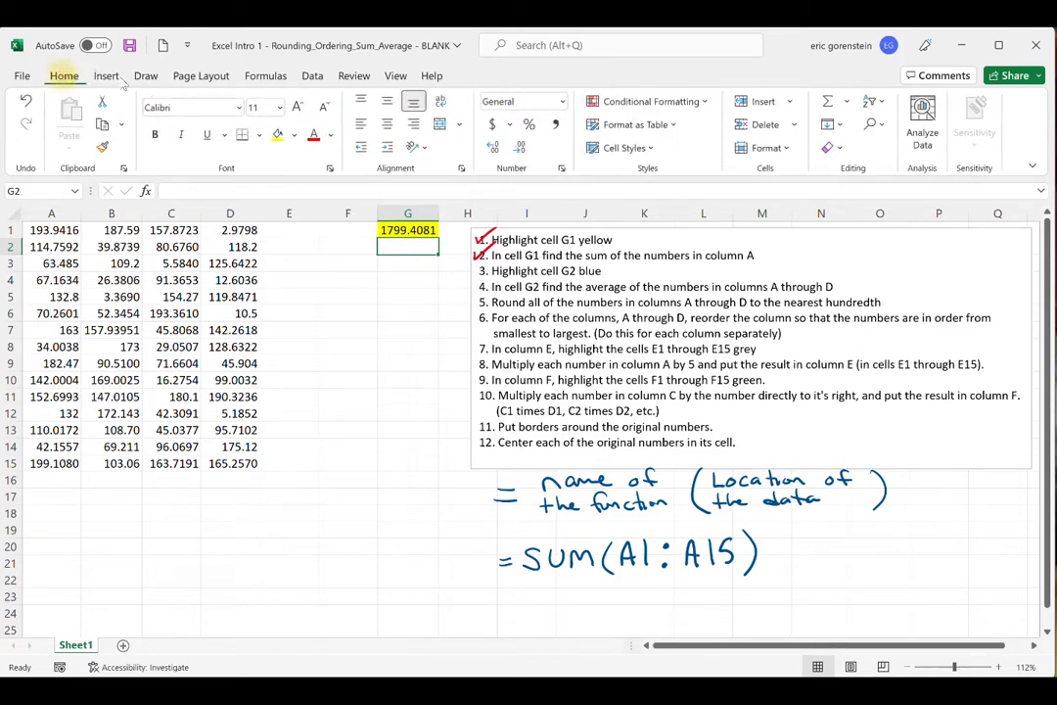
click(293, 134)
click(325, 205)
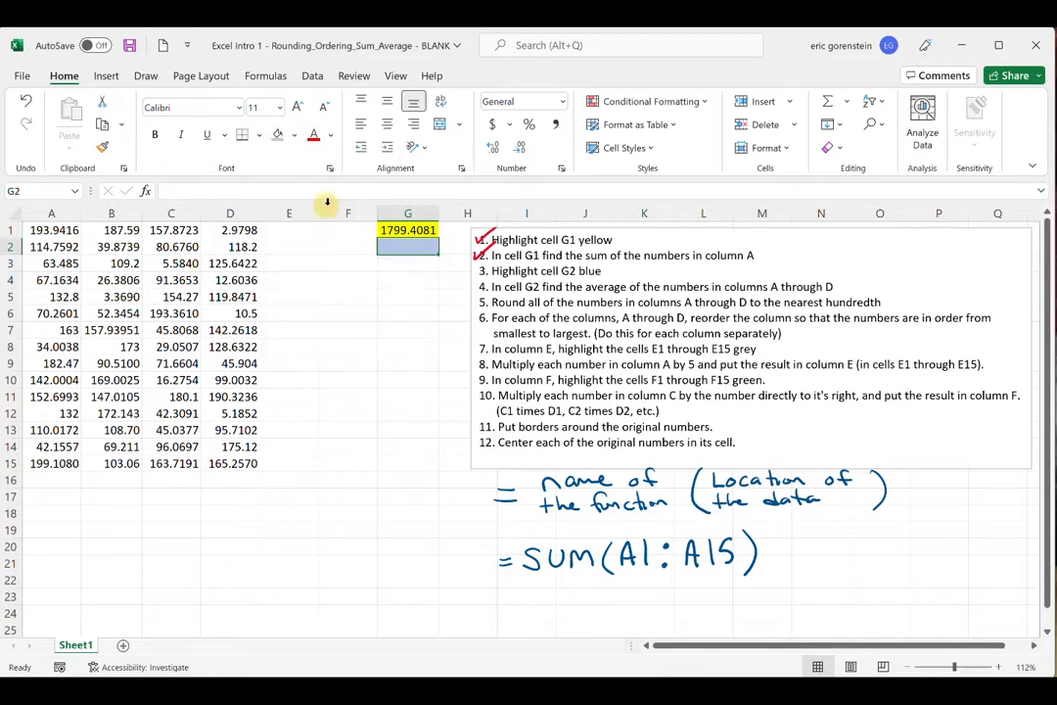
click(347, 311)
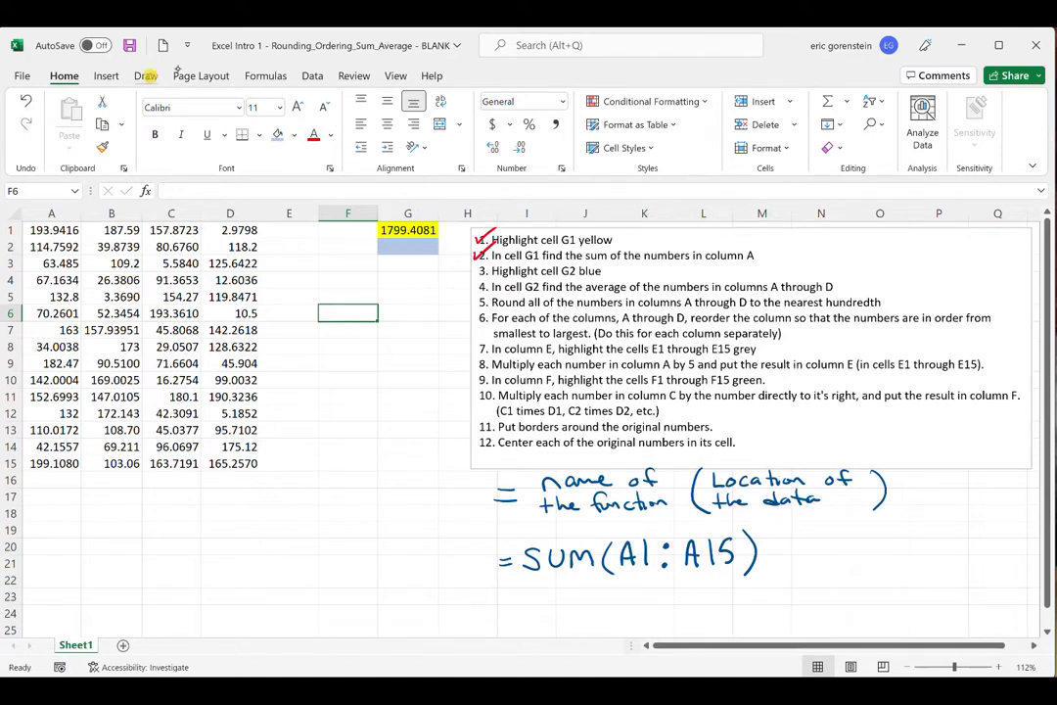
click(145, 75)
mouse_move(474, 267)
mouse_down()
mouse_move(479, 275)
mouse_move(490, 263)
mouse_up()
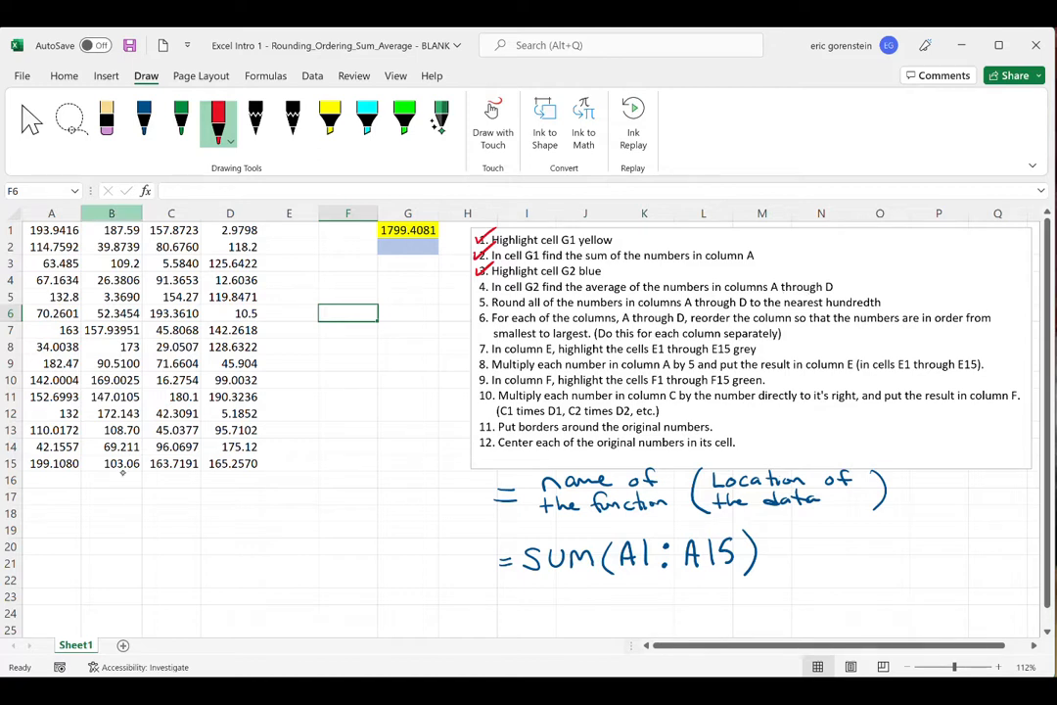
- Mark the numbers in columns A through D with cyan highlighter ink, and undo it
click(366, 118)
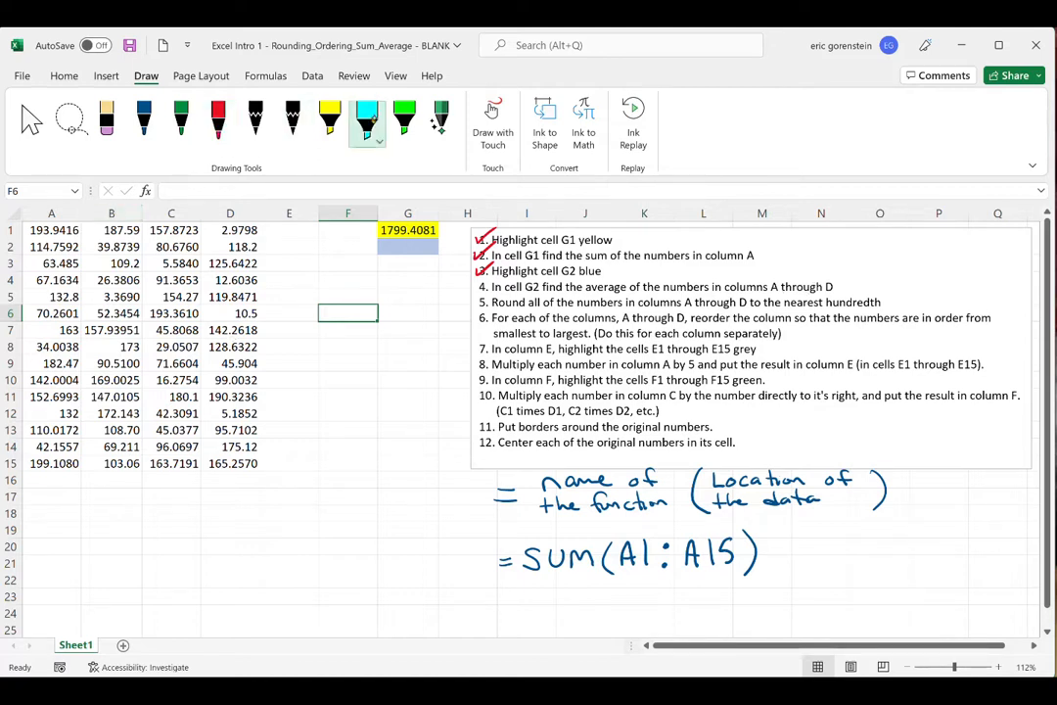
mouse_move(31, 231)
mouse_down()
mouse_move(93, 231)
mouse_move(51, 296)
mouse_move(90, 352)
mouse_move(59, 396)
mouse_move(59, 420)
mouse_move(256, 376)
mouse_move(98, 446)
mouse_move(261, 421)
mouse_move(88, 477)
mouse_up()
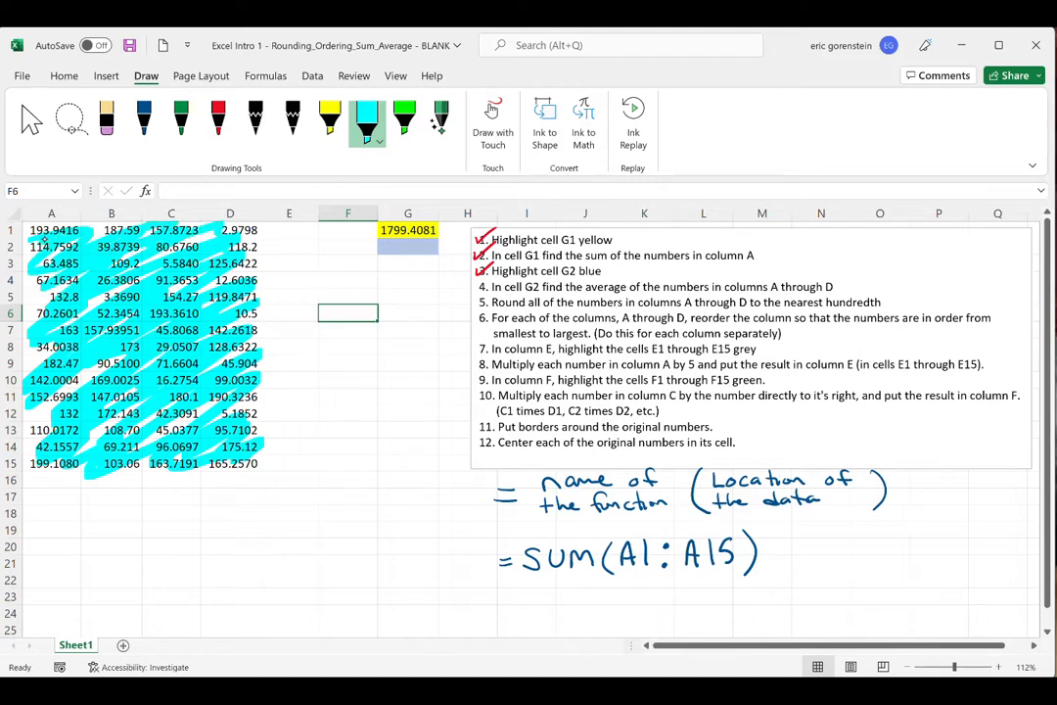
key(ctrl+z)
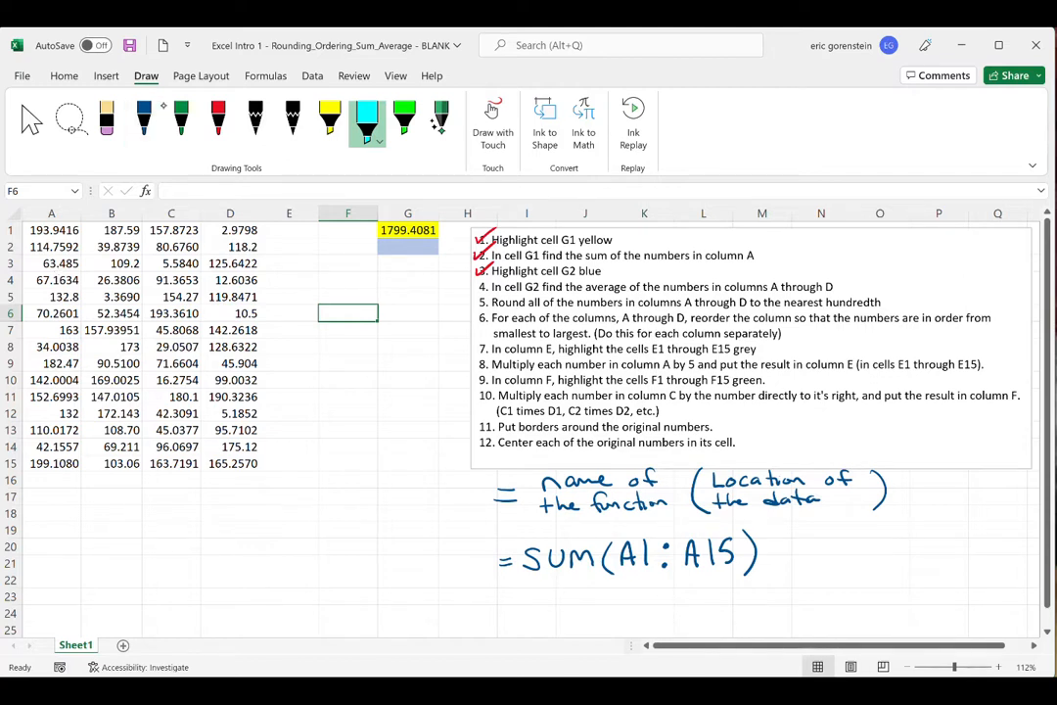
- Handwrite "=AVERAGE" in blue ink below the handwritten SUM formula
click(144, 120)
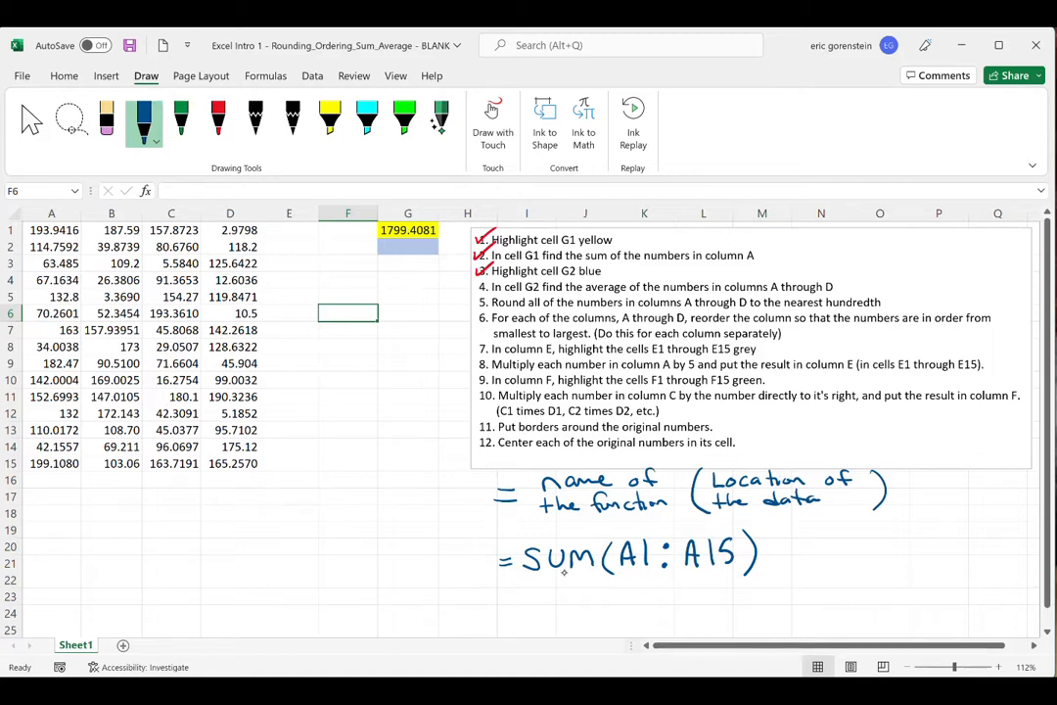
mouse_move(498, 604)
mouse_down()
mouse_move(515, 603)
mouse_move(515, 614)
mouse_up()
mouse_move(525, 619)
mouse_down()
mouse_move(533, 595)
mouse_move(541, 618)
mouse_up()
mouse_move(527, 607)
mouse_down()
mouse_move(563, 594)
mouse_move(574, 617)
mouse_up()
drag(575, 594, 585, 593)
mouse_move(575, 605)
mouse_down()
mouse_move(586, 617)
mouse_move(593, 594)
mouse_up()
mouse_move(593, 594)
mouse_down()
mouse_move(605, 617)
mouse_move(660, 607)
mouse_up()
mouse_move(669, 593)
mouse_down()
mouse_move(669, 615)
mouse_move(683, 593)
mouse_up()
drag(669, 604, 685, 615)
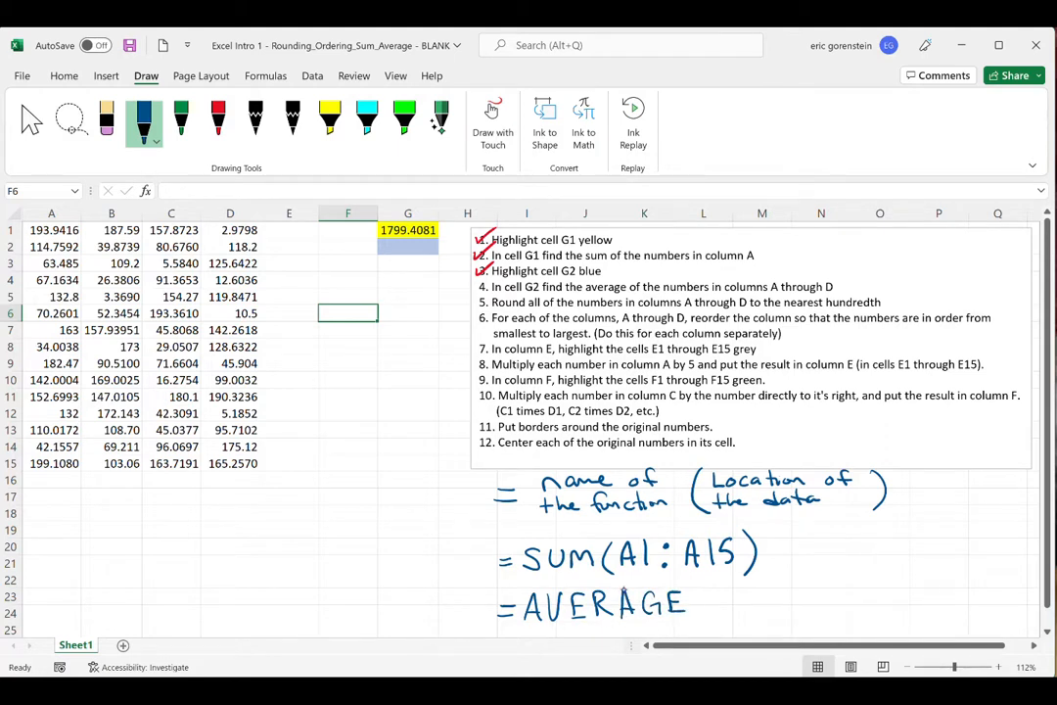
- Complete the handwritten average formula in blue ink with the range "(A1:D15)"
drag(707, 587, 704, 619)
mouse_move(715, 618)
mouse_down()
mouse_move(741, 619)
mouse_move(736, 606)
mouse_move(752, 615)
mouse_up()
click(756, 594)
click(754, 609)
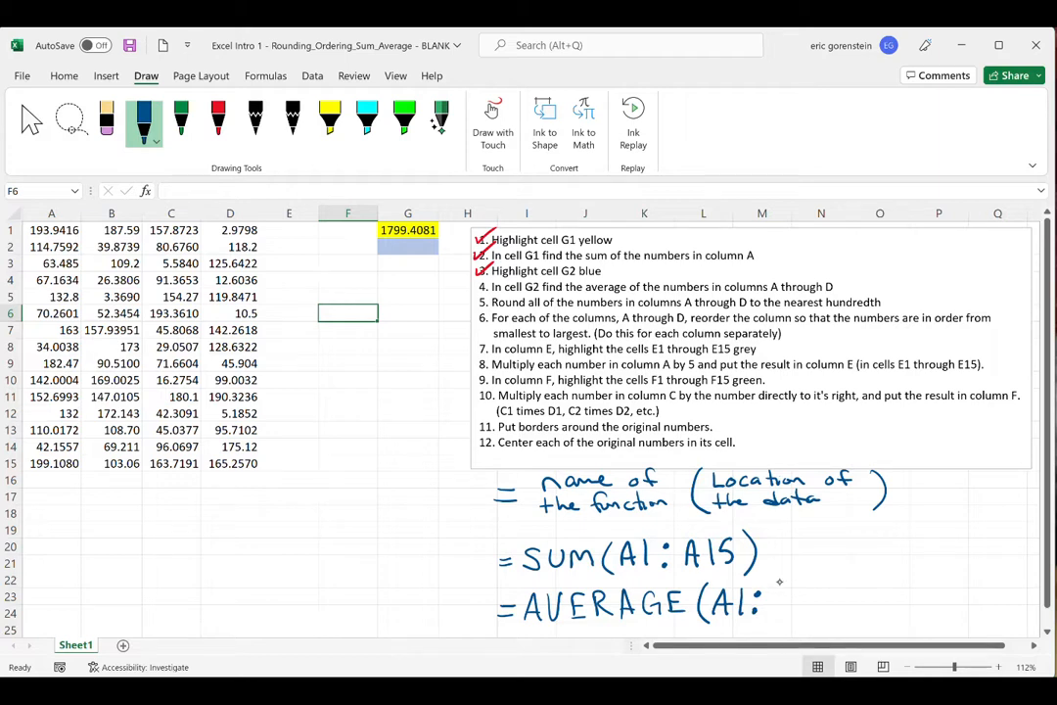
mouse_move(780, 591)
mouse_down()
mouse_move(780, 613)
mouse_move(810, 611)
mouse_up()
mouse_move(829, 592)
mouse_down()
mouse_move(840, 593)
mouse_move(833, 608)
mouse_move(865, 615)
mouse_up()
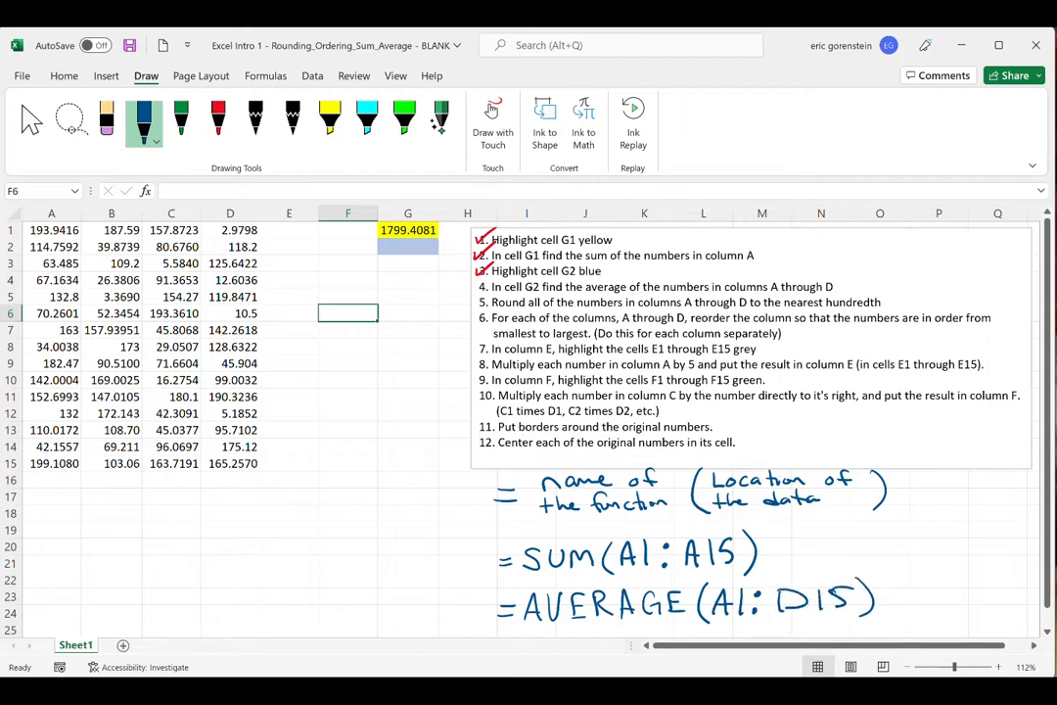
- Enter the formula =average(A1:D15) in cell G2 and check off instruction 4 in red ink
click(426, 250)
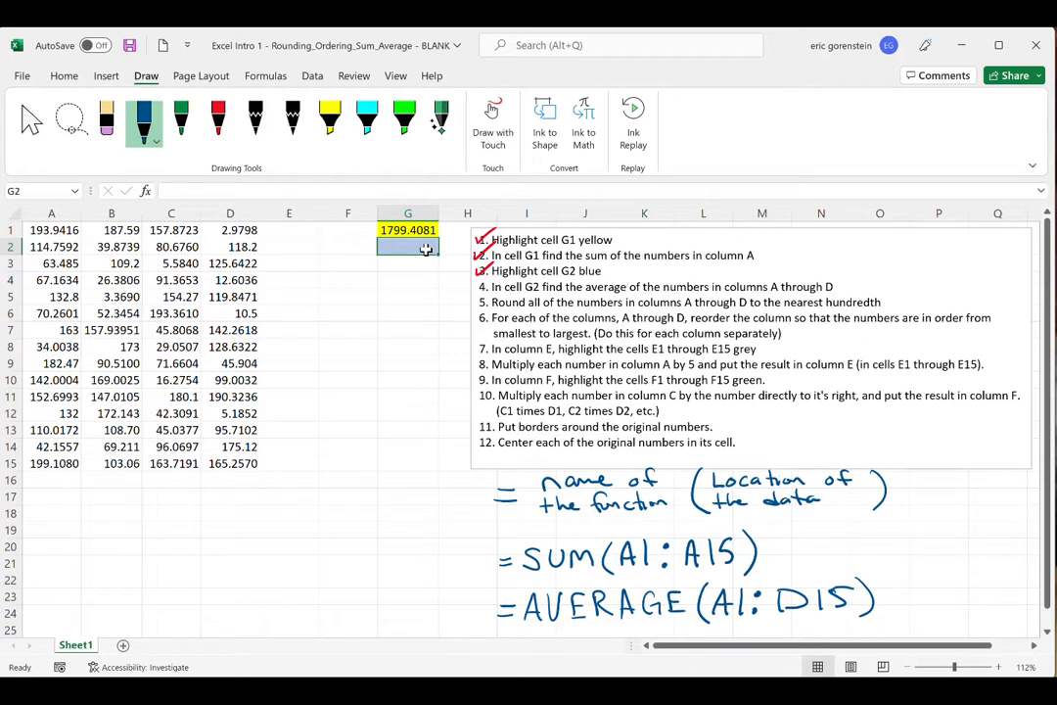
text(=average()
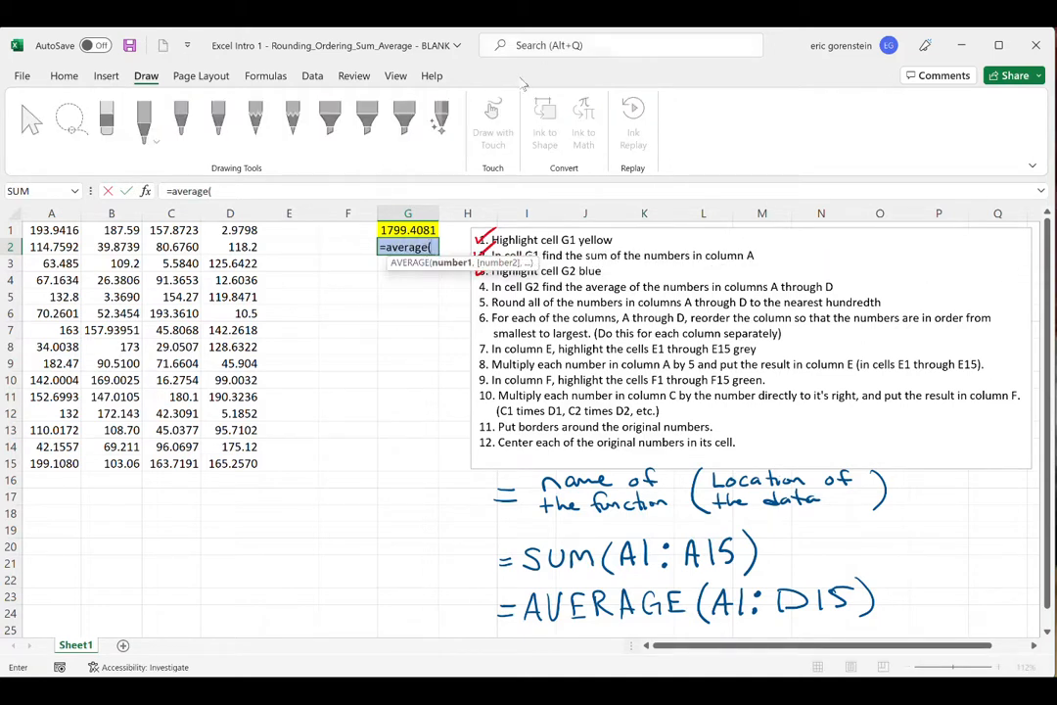
drag(48, 230, 247, 462)
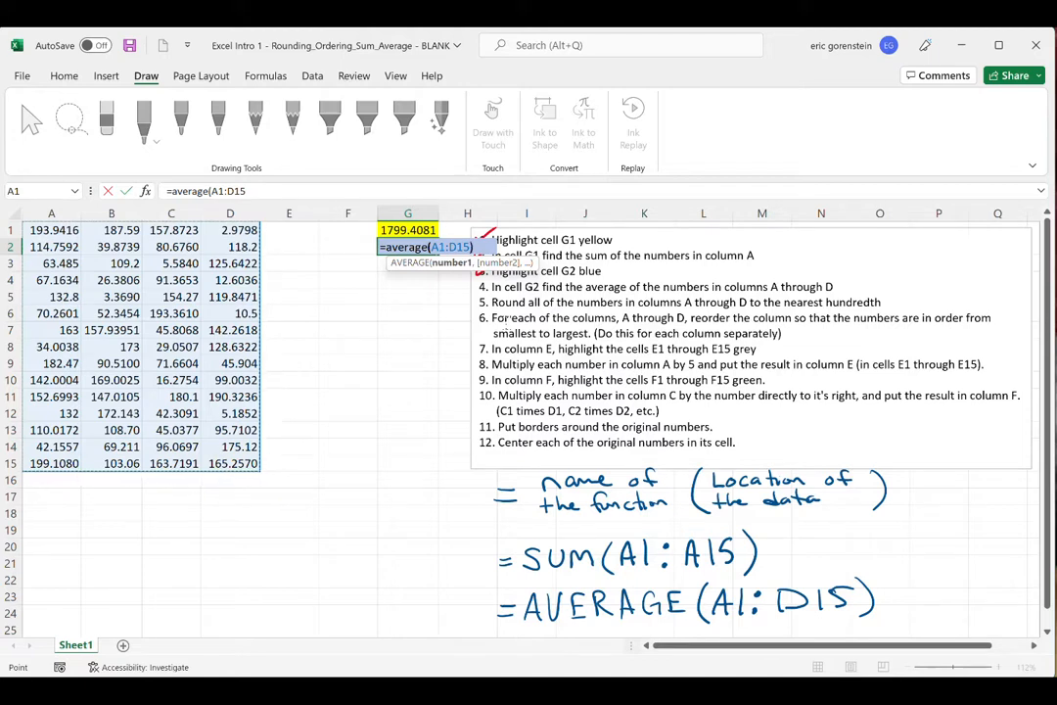
text())
key(Return)
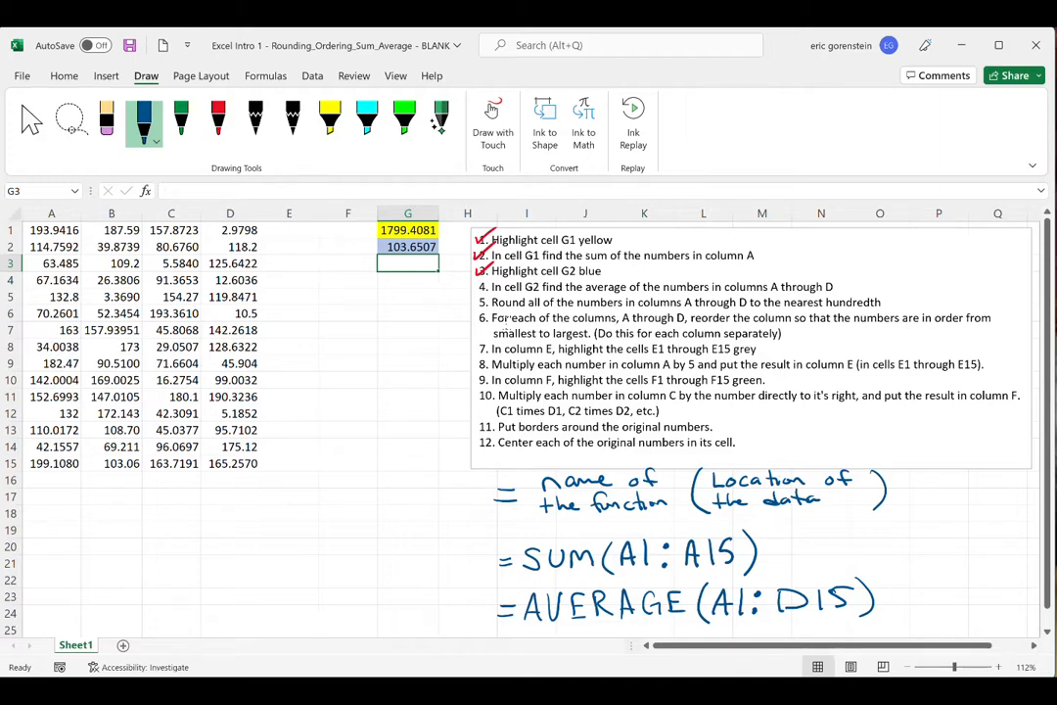
click(232, 114)
drag(476, 287, 487, 284)
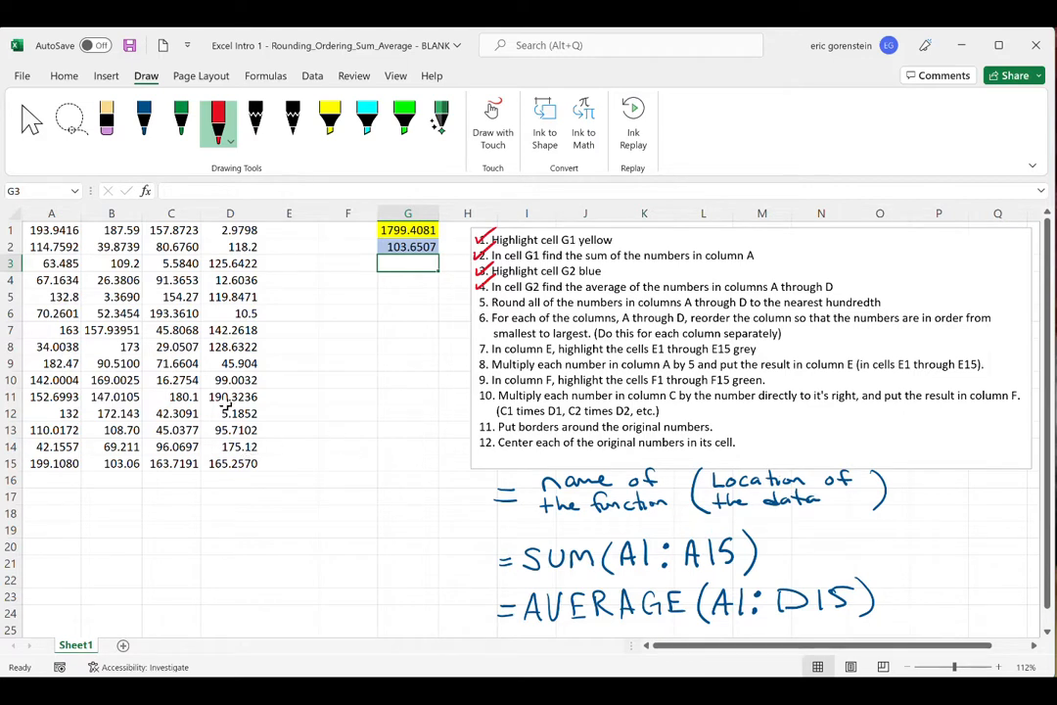
- Select A1:D15, reduce its displayed decimals to whole numbers, and increase them back to four decimal places
click(63, 78)
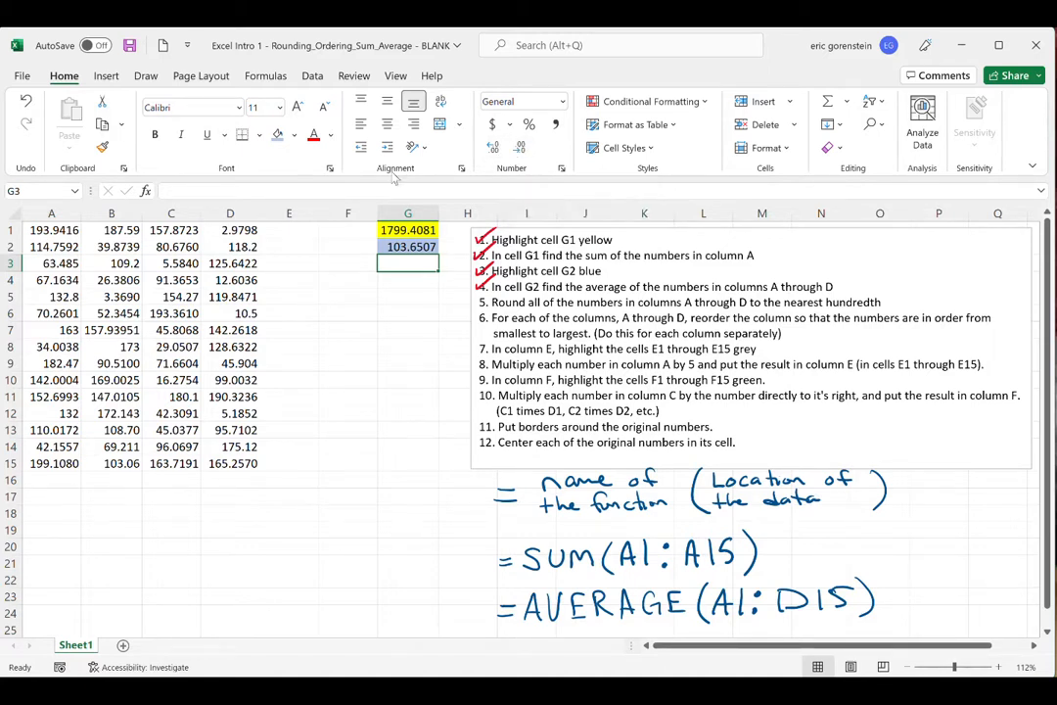
drag(51, 229, 226, 463)
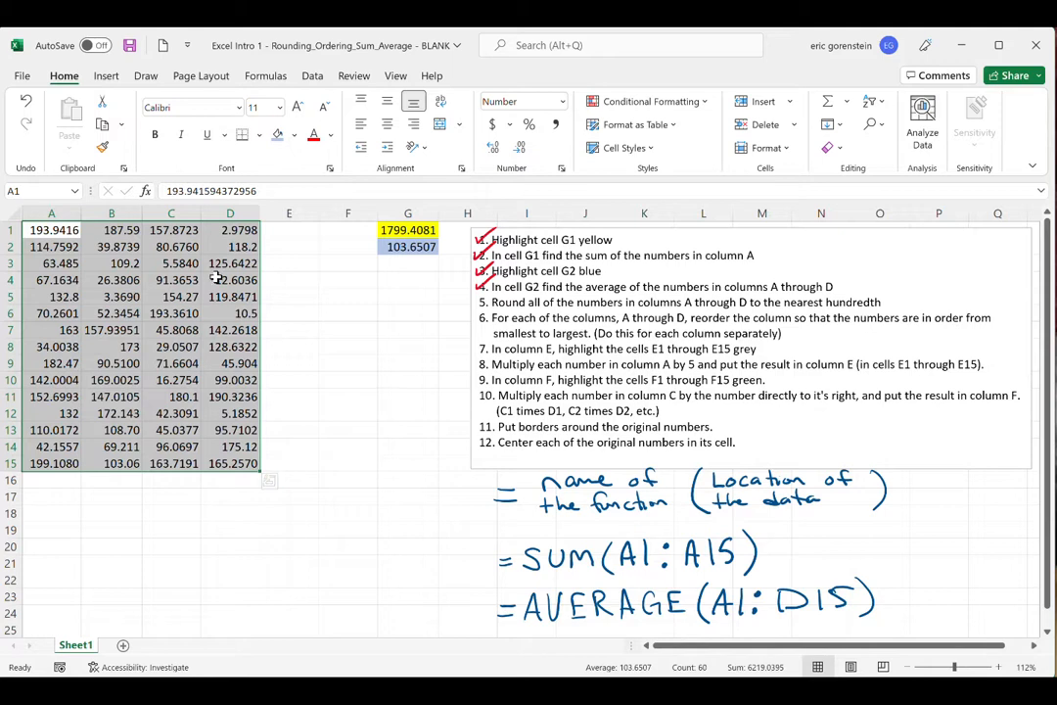
click(519, 148)
click(517, 150)
click(519, 149)
click(519, 148)
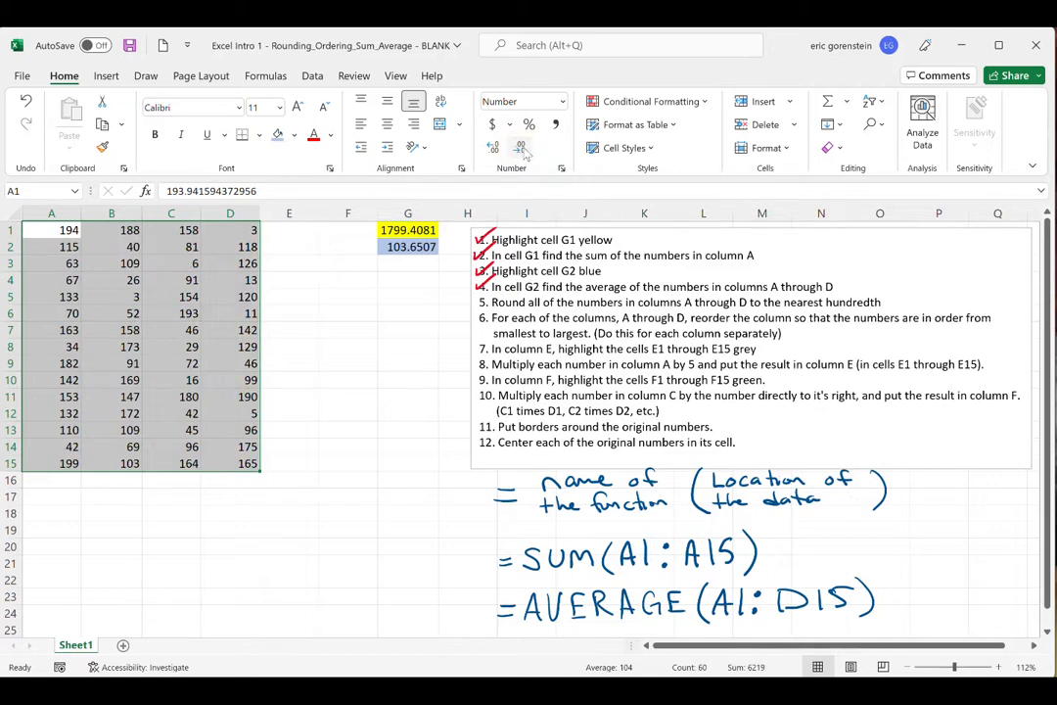
click(492, 147)
click(492, 148)
click(492, 148)
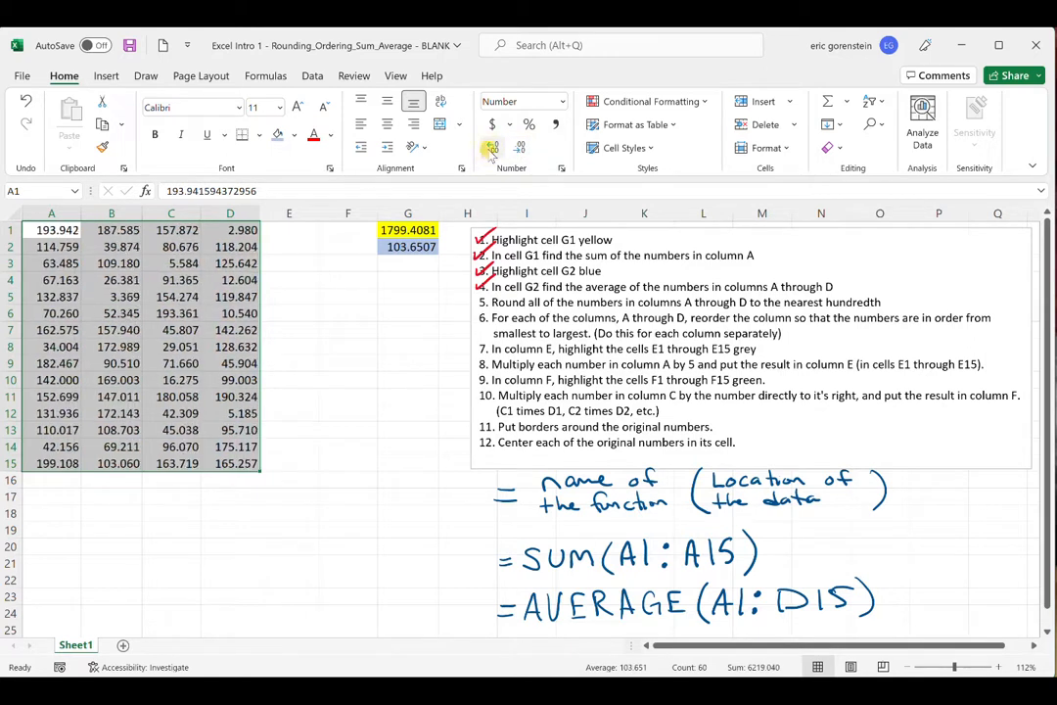
click(493, 148)
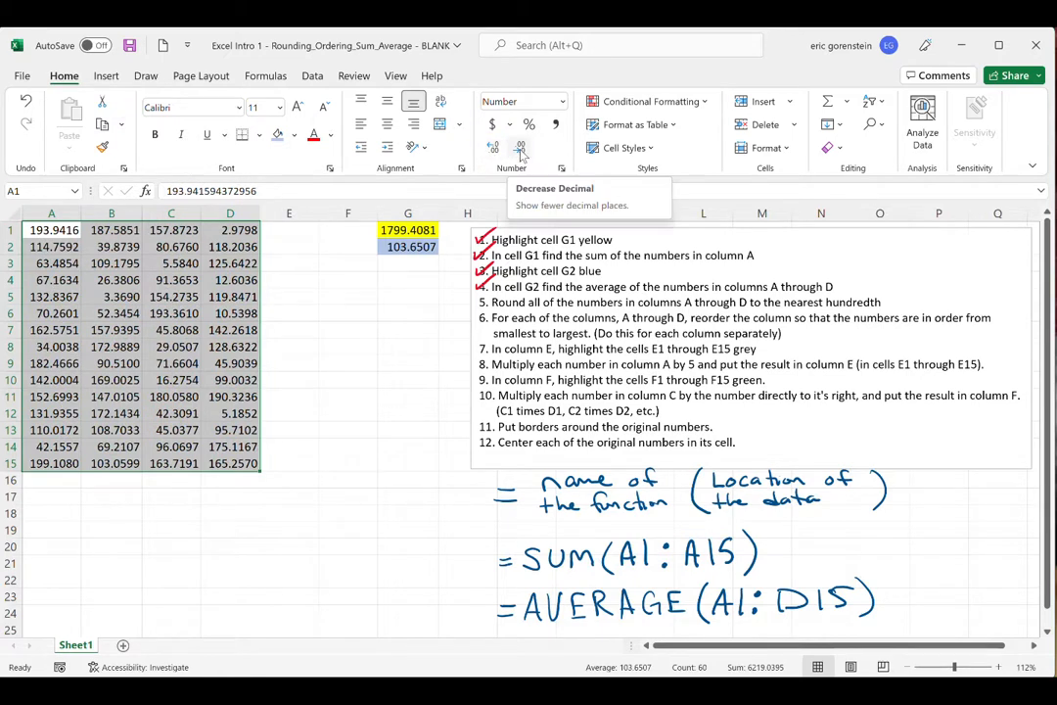
- Reduce the numbers in A1:D15 to two decimal places and check off instruction 5 in red ink
click(520, 149)
click(519, 149)
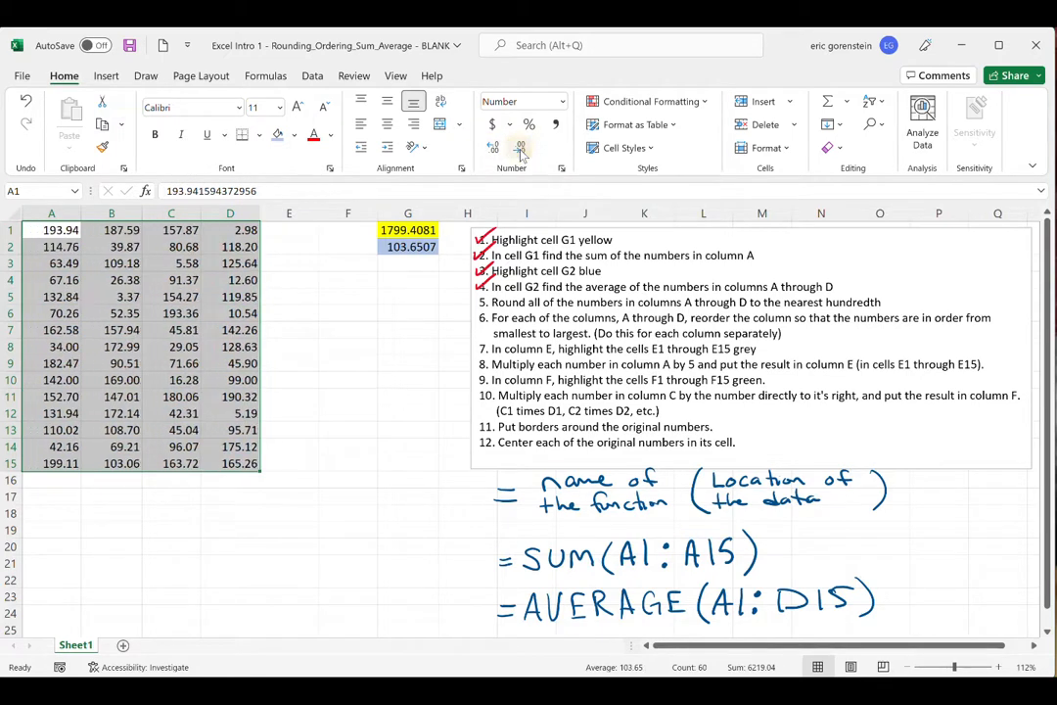
click(317, 441)
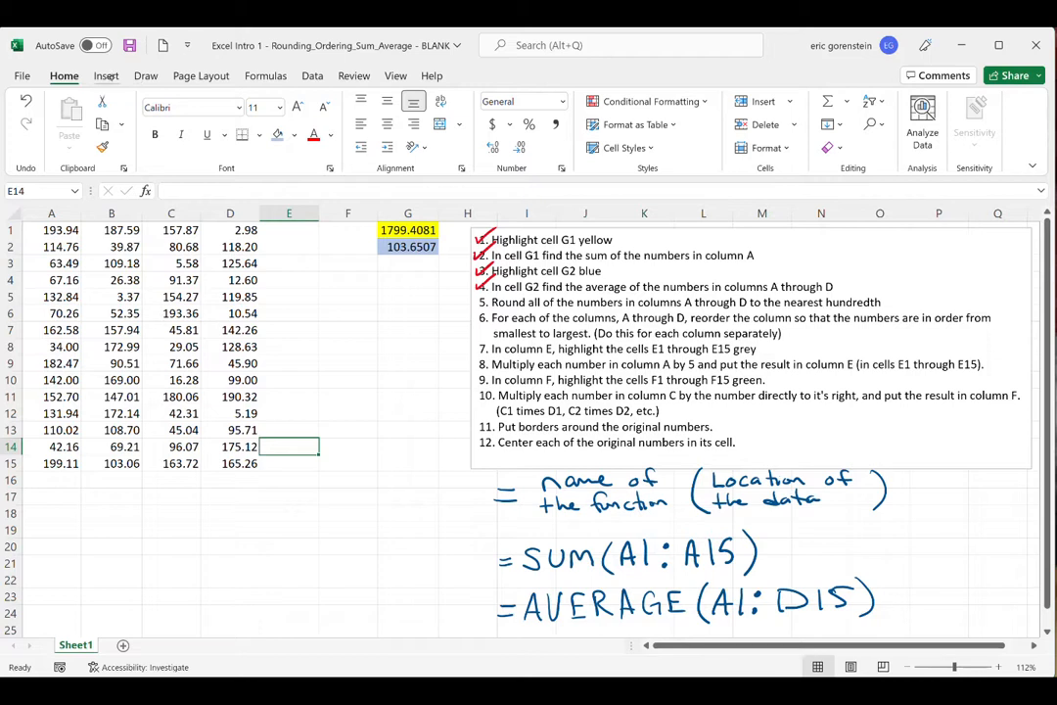
click(145, 76)
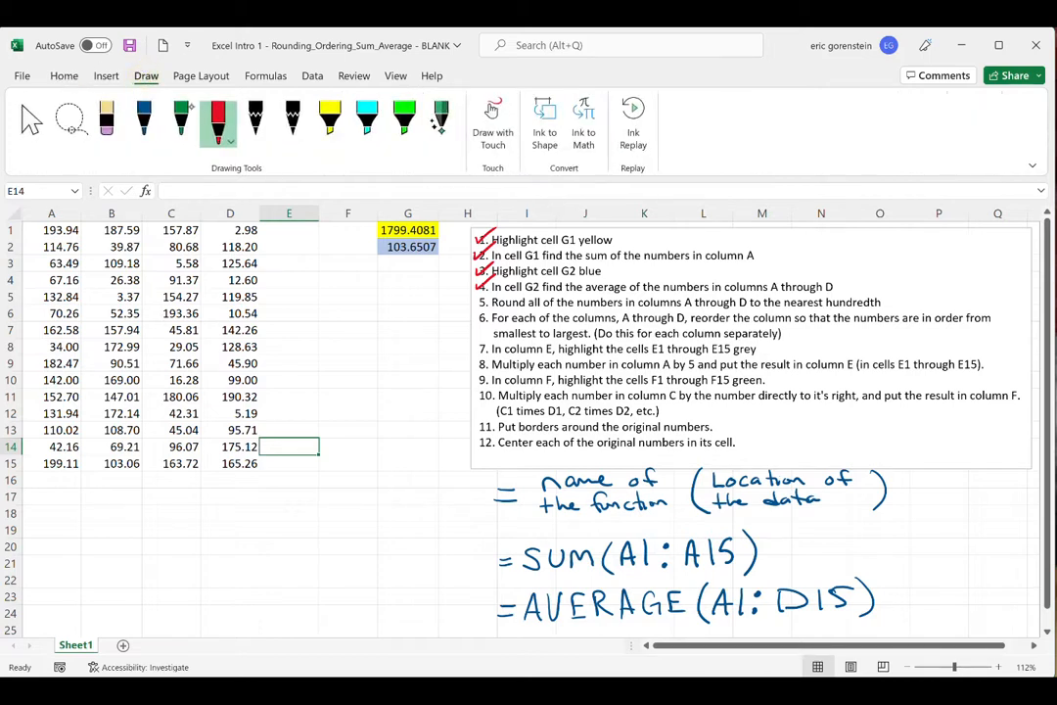
drag(477, 299, 502, 285)
drag(492, 318, 794, 335)
click(797, 334)
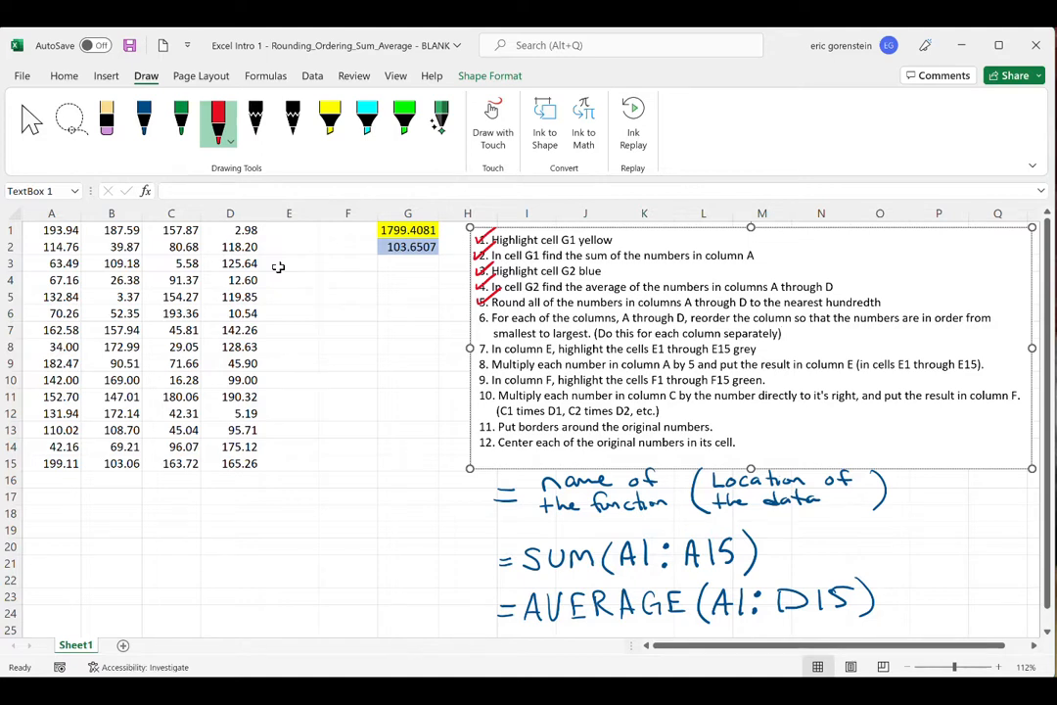
click(60, 76)
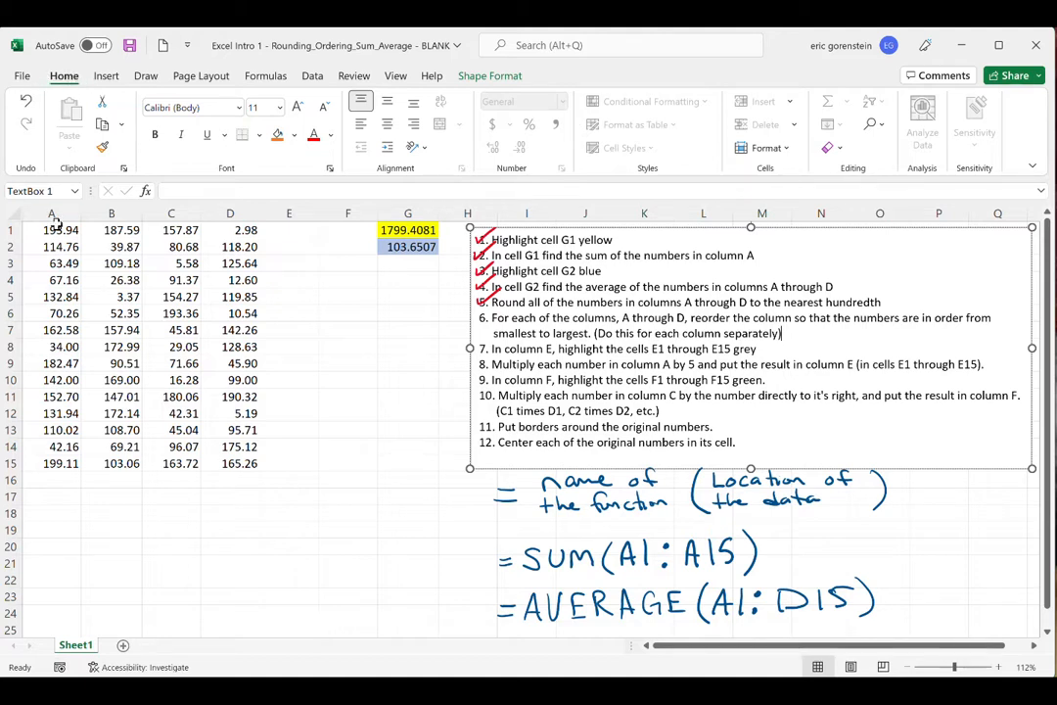
drag(55, 230, 47, 460)
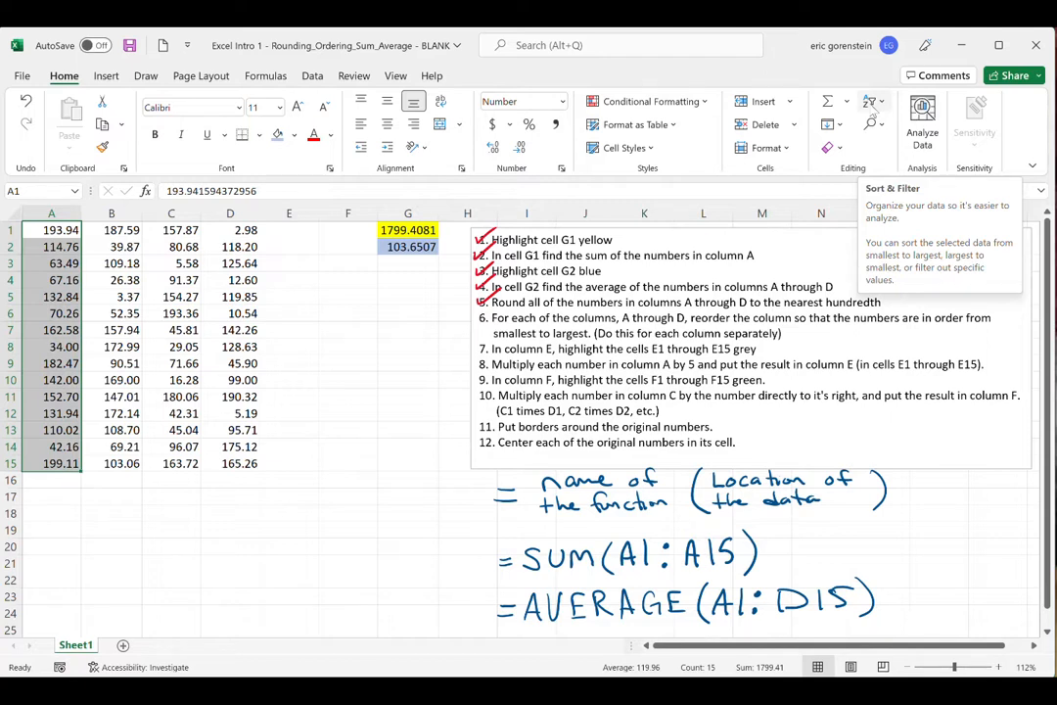
click(871, 103)
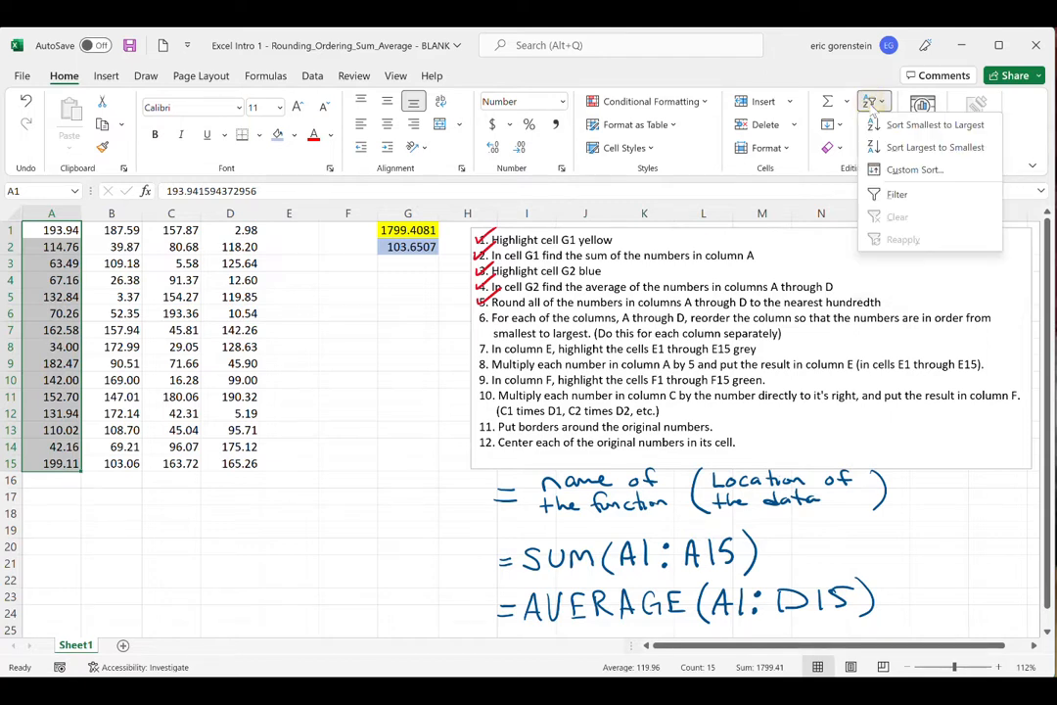
click(934, 125)
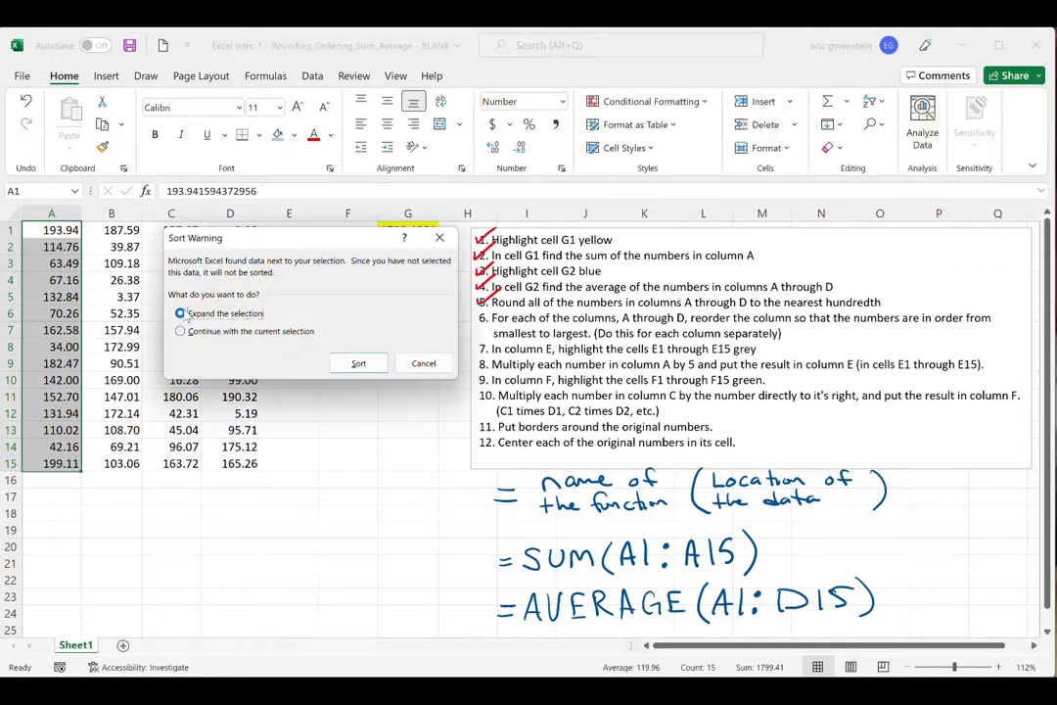
drag(263, 235, 261, 449)
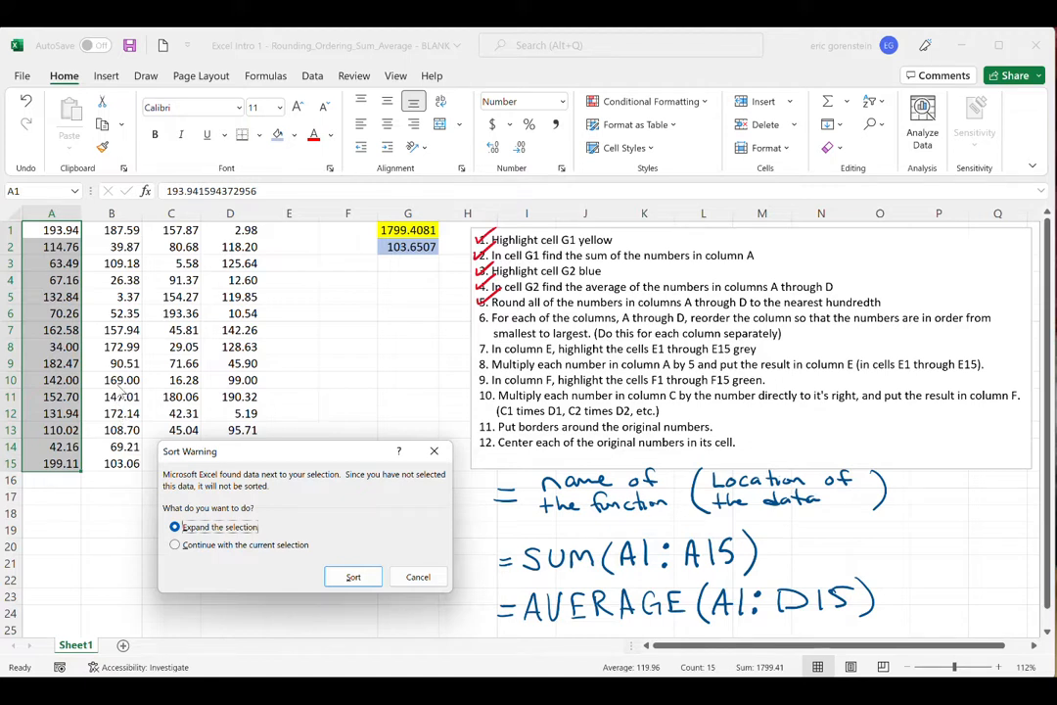
click(442, 575)
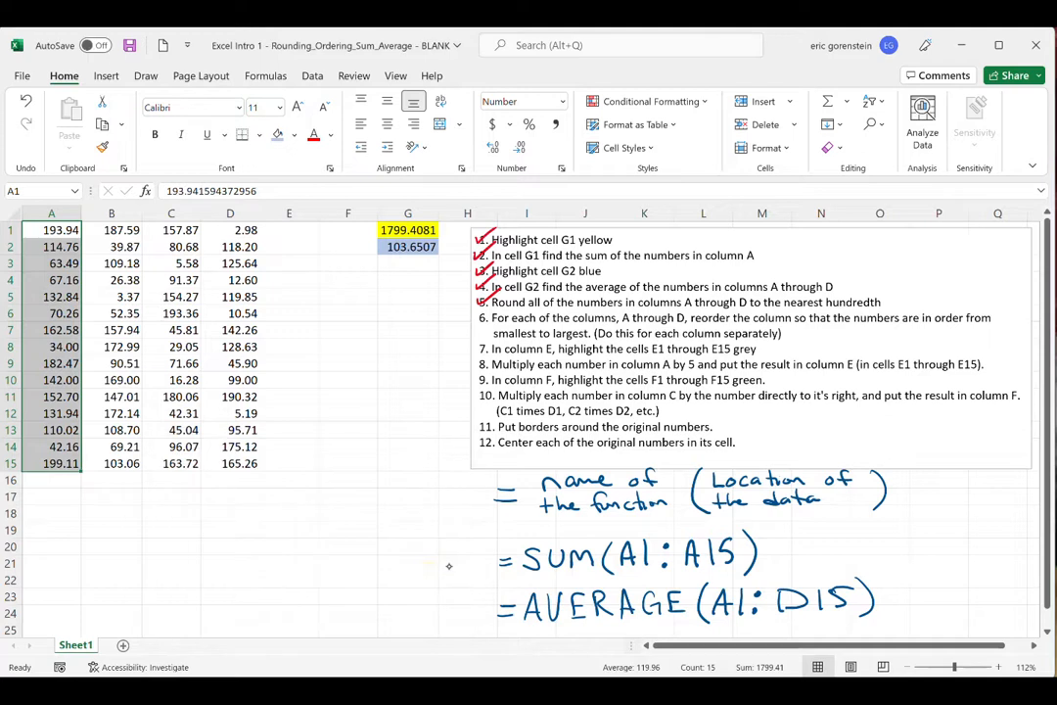
- Draw a red ink box around A1:D1 with a downward arrow in each of columns A through D
click(106, 77)
click(146, 75)
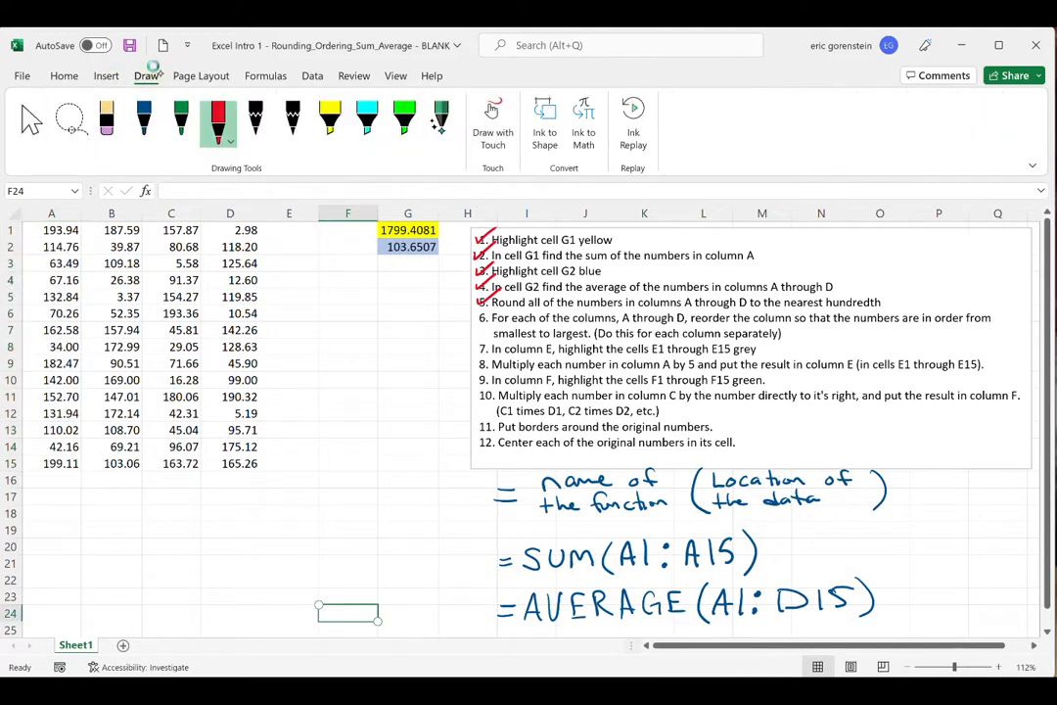
mouse_move(35, 235)
mouse_down()
mouse_move(259, 229)
mouse_move(34, 229)
mouse_move(42, 331)
mouse_up()
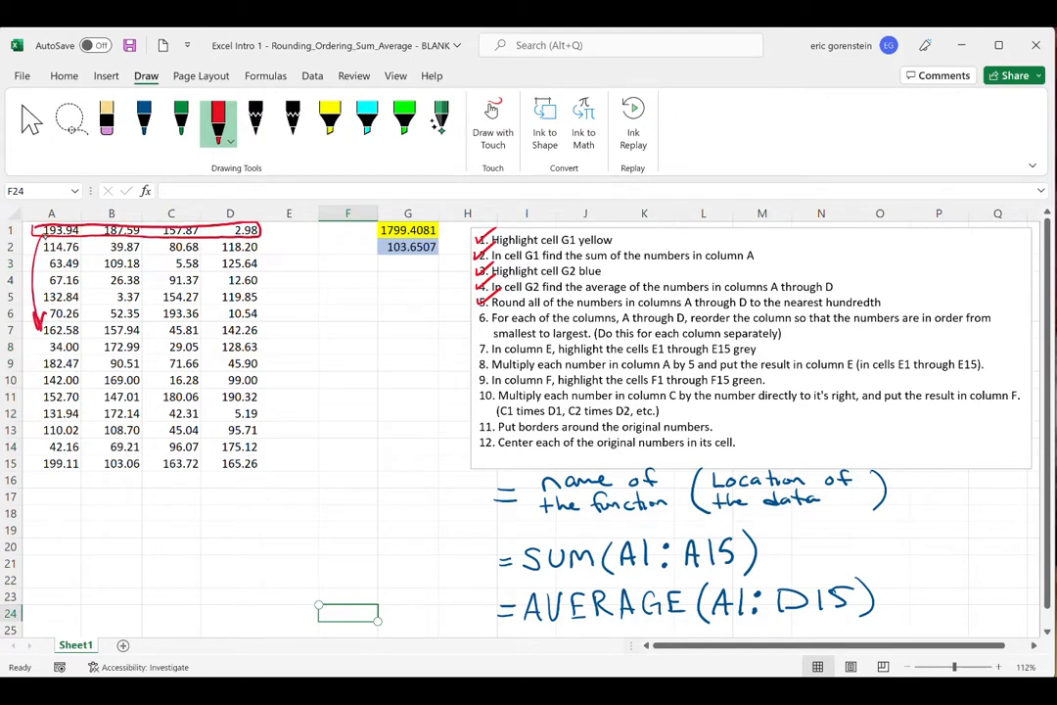
drag(95, 235, 104, 315)
drag(157, 238, 174, 305)
drag(225, 240, 224, 291)
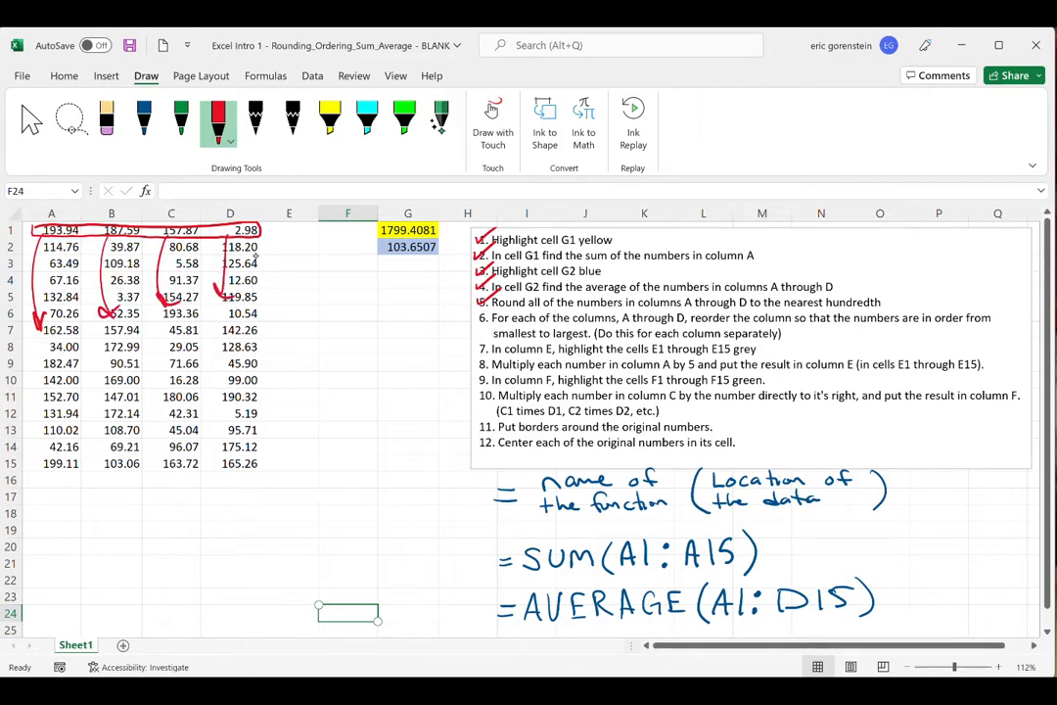
- Erase the red box and the four arrows drawn over columns A through D
drag(257, 256, 96, 286)
drag(201, 245, 200, 220)
drag(26, 308, 49, 295)
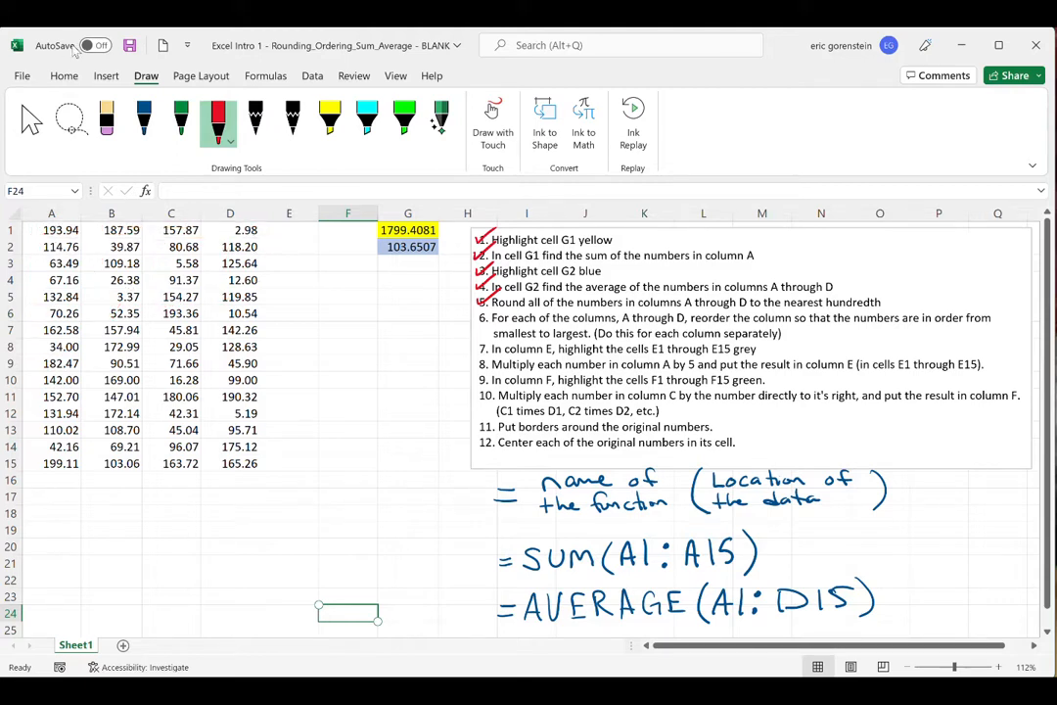
- Sort A1:A15 from smallest to largest, continuing with the current selection only
click(64, 75)
drag(61, 231, 52, 463)
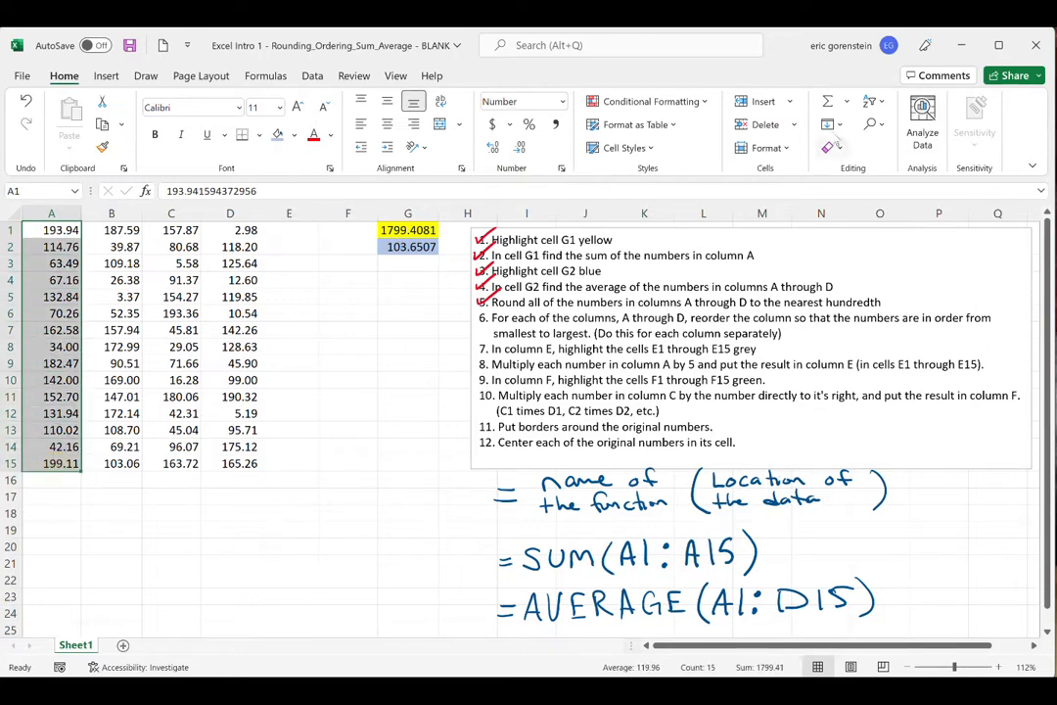
click(871, 100)
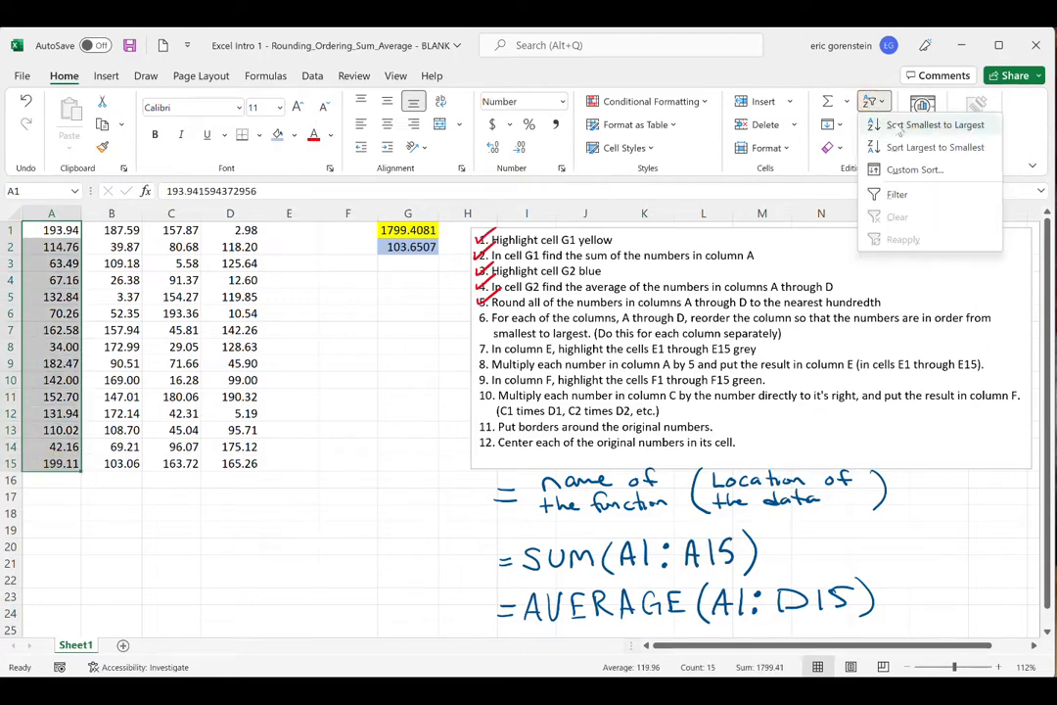
click(898, 125)
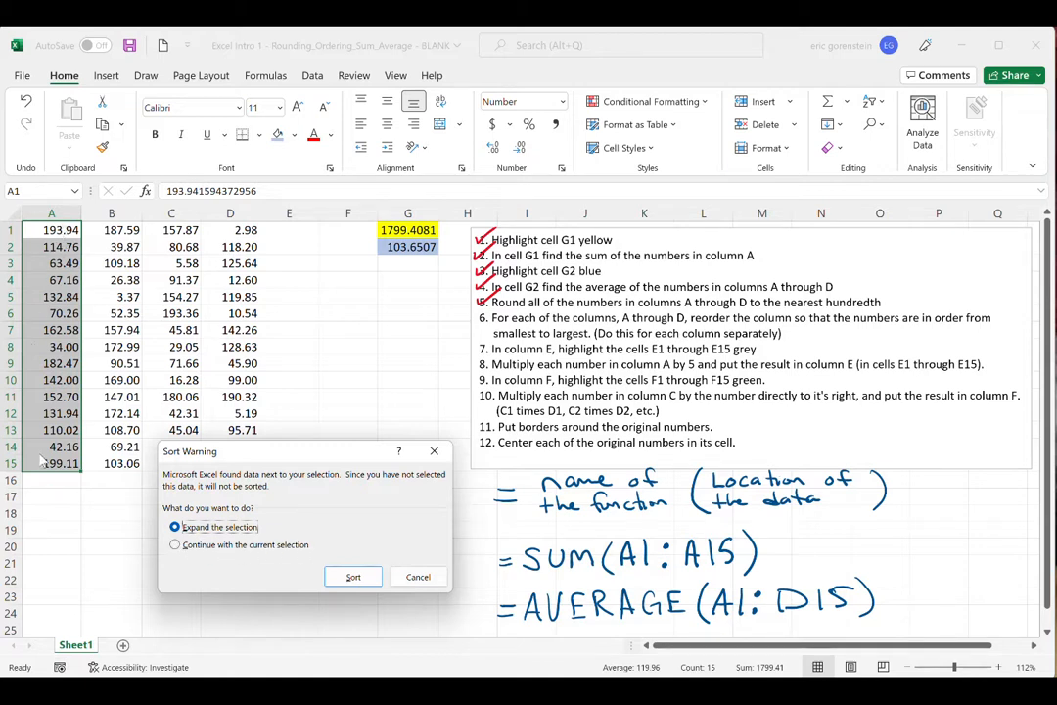
click(174, 544)
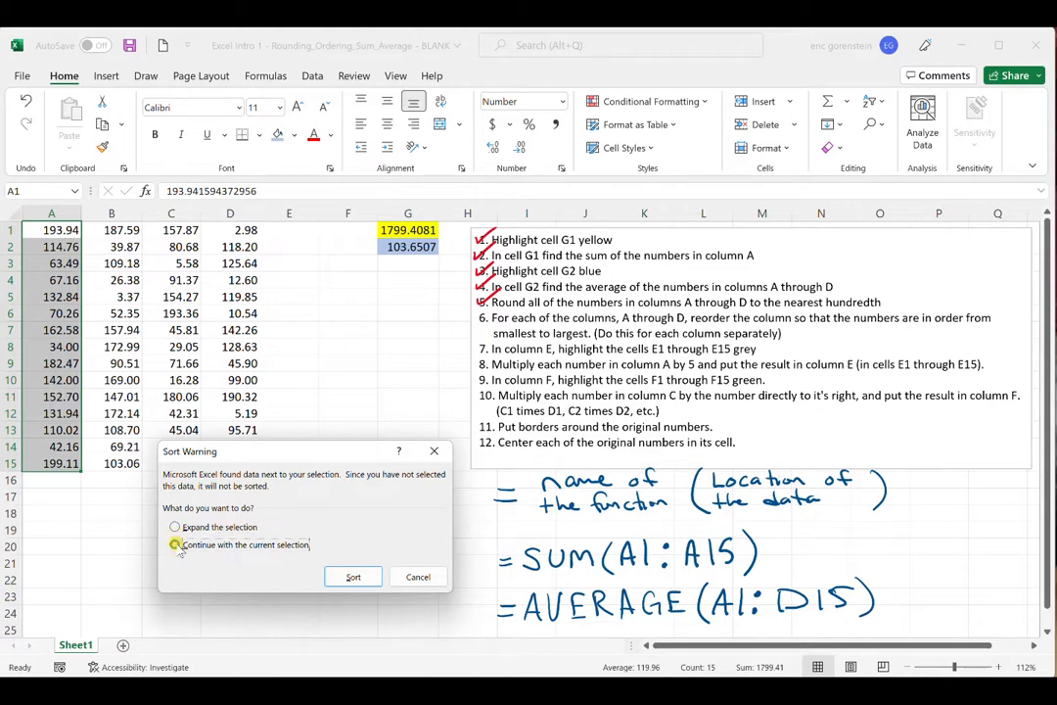
click(353, 577)
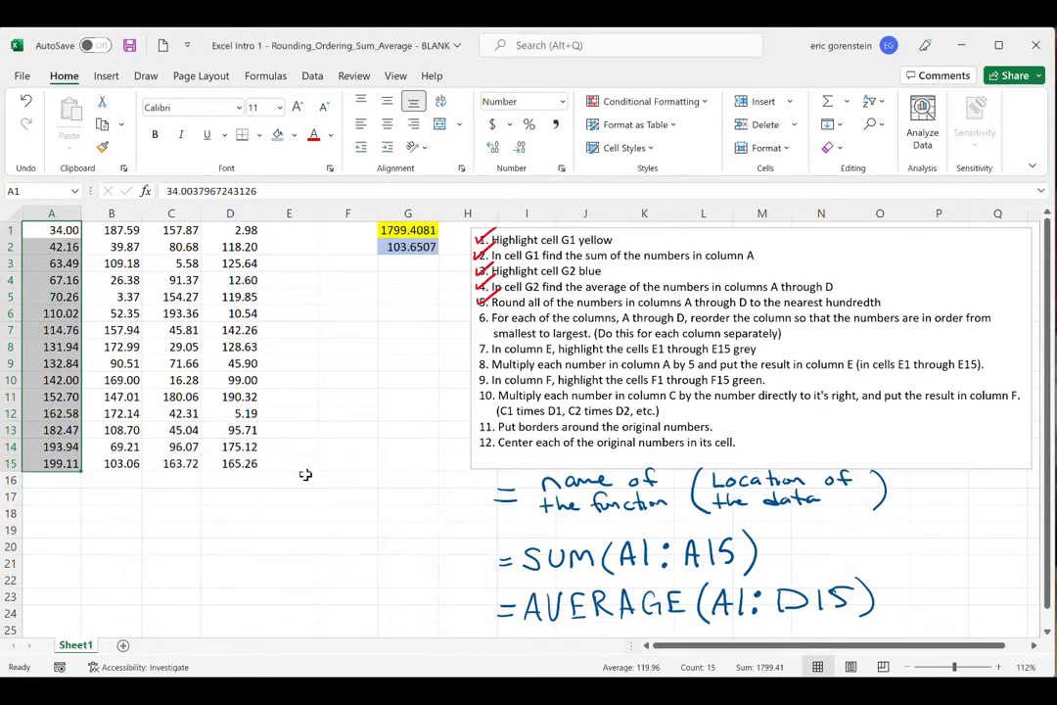
click(352, 478)
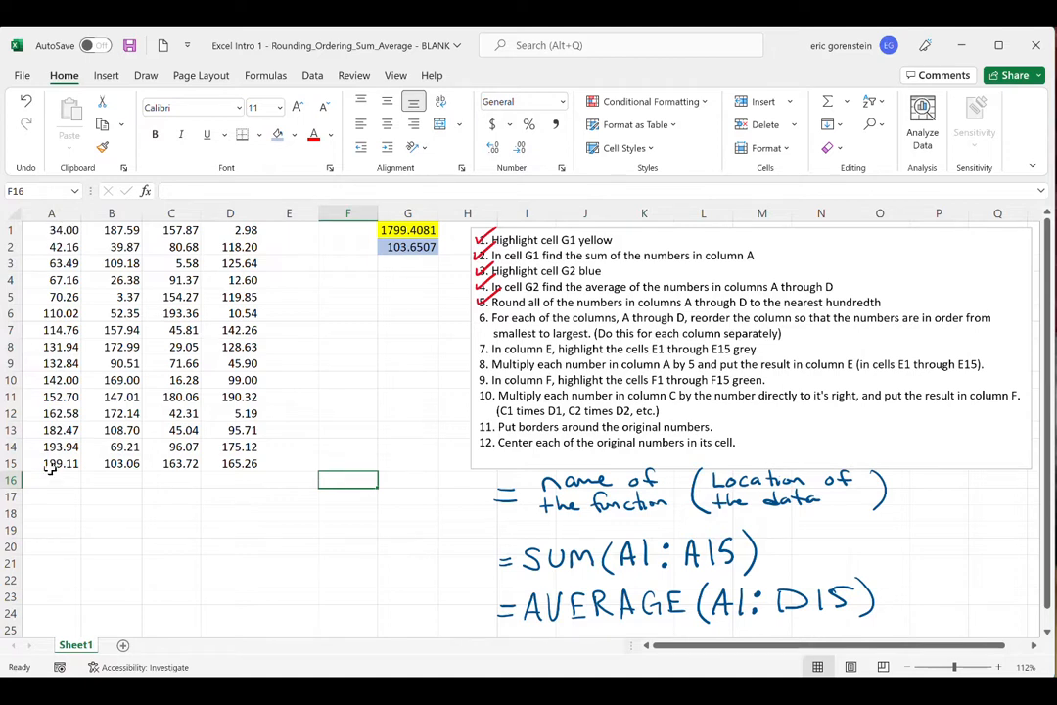
- Sort B1:B15 from smallest to largest, continuing with the current selection only
click(119, 230)
drag(120, 264, 119, 464)
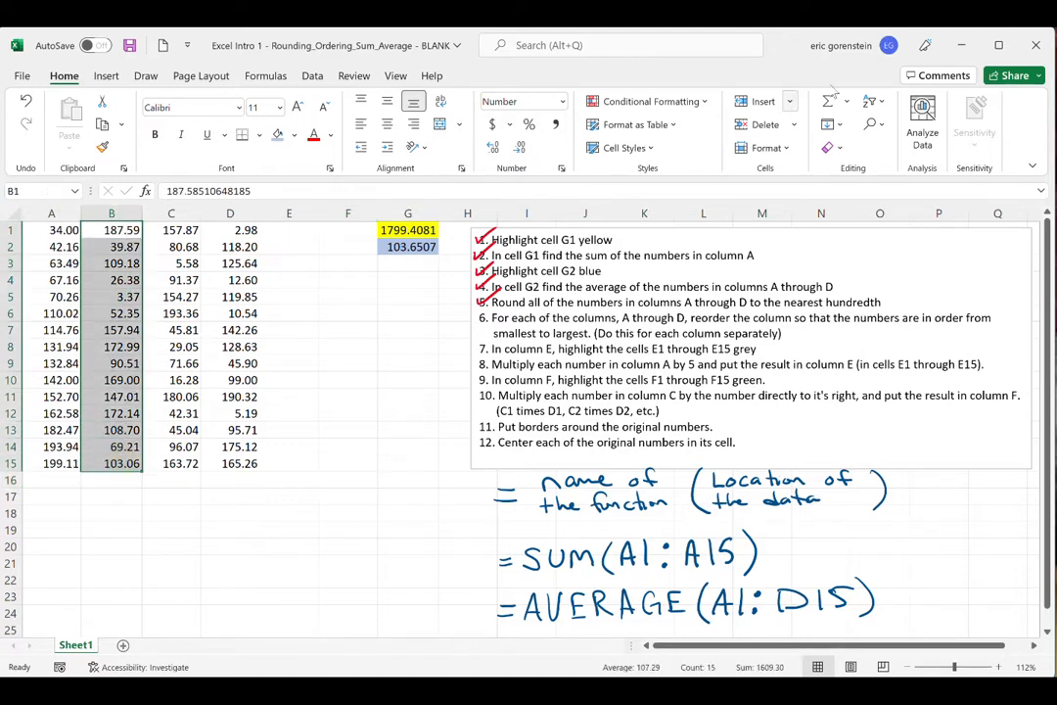
click(870, 101)
click(889, 125)
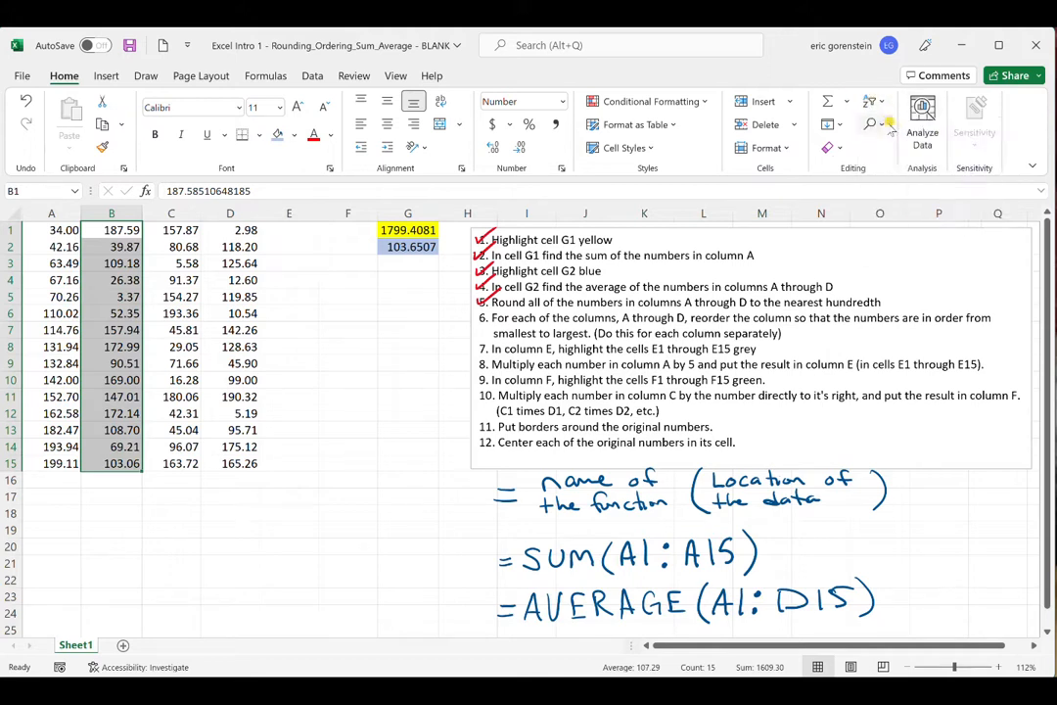
click(263, 544)
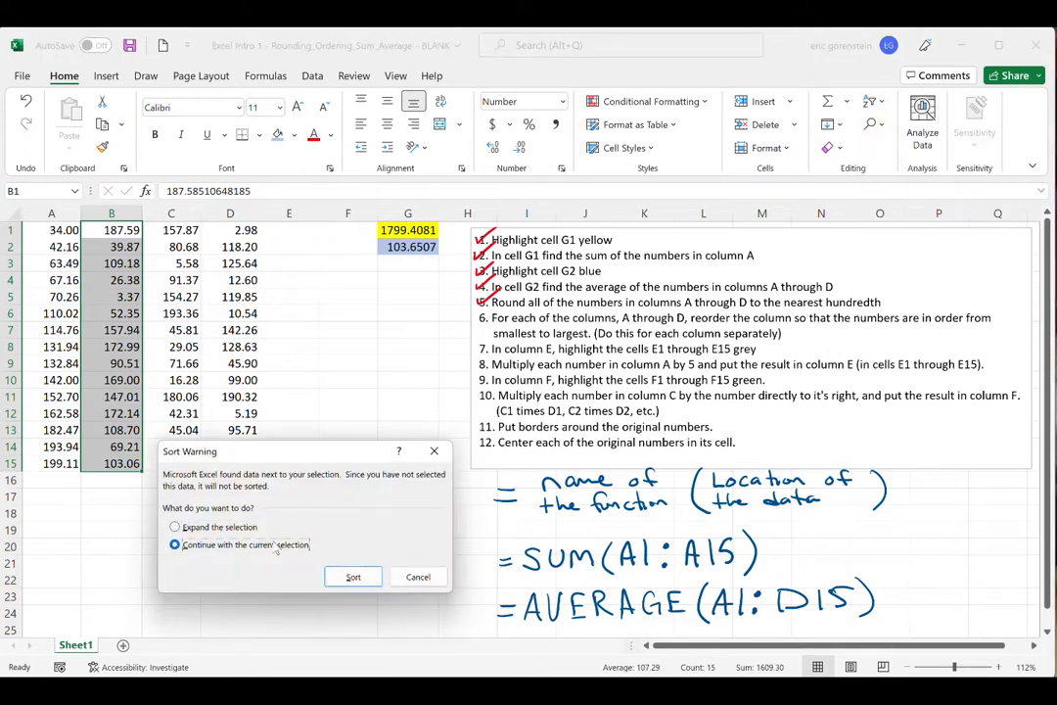
click(353, 576)
- Sort C1:C15 from smallest to largest, continuing with the current selection only
drag(179, 231, 193, 460)
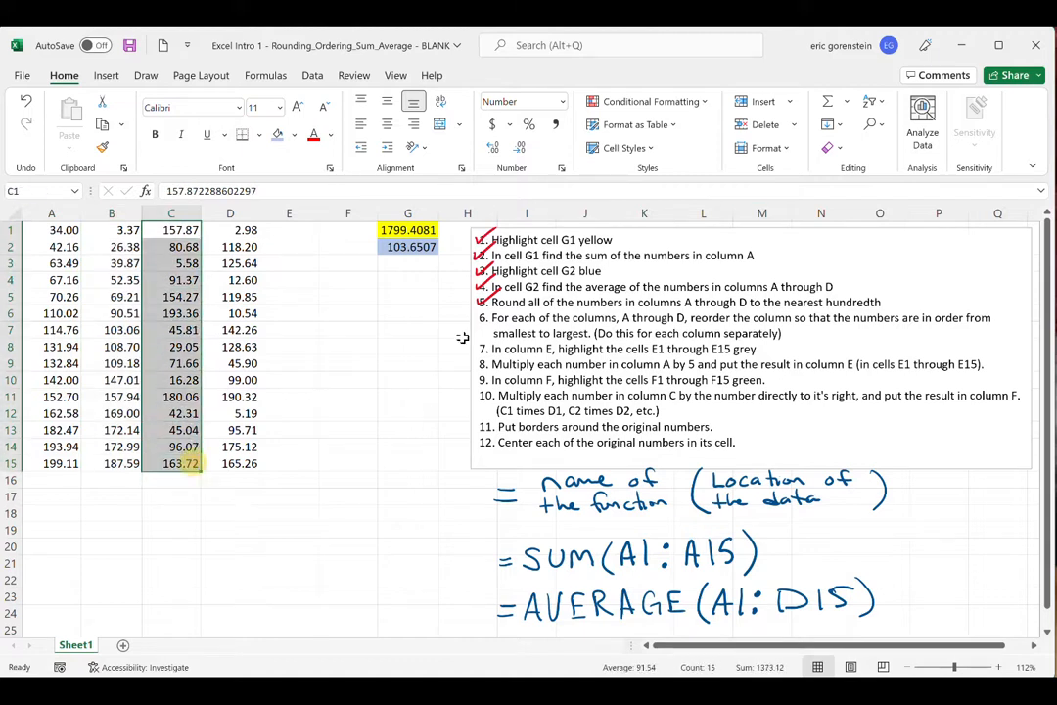
click(869, 105)
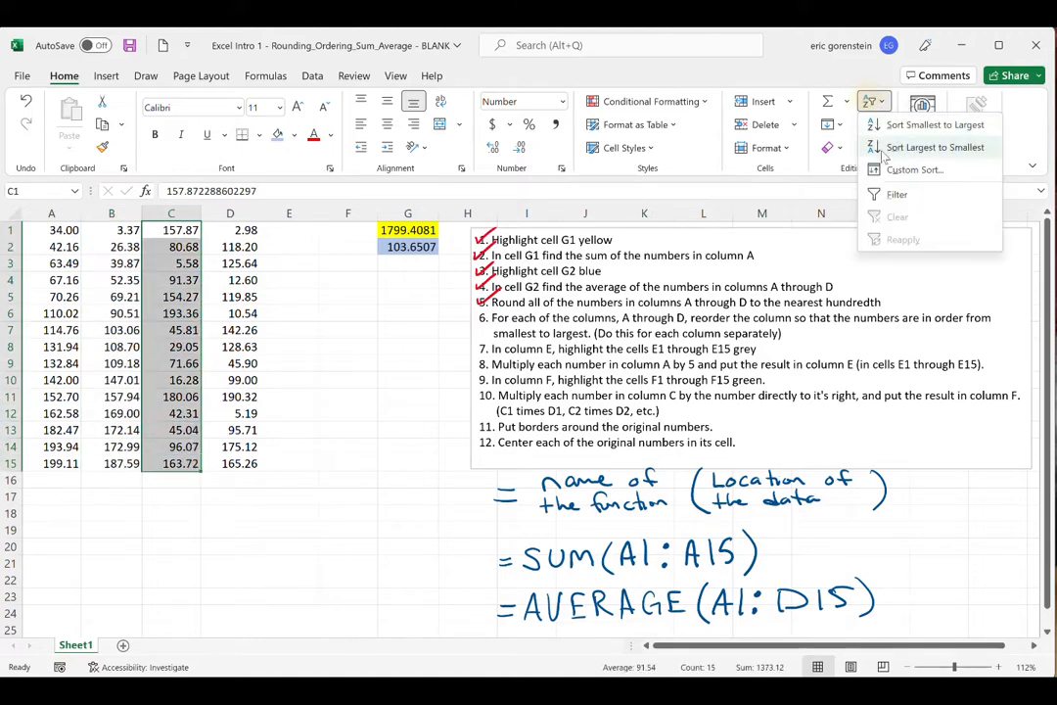
click(892, 122)
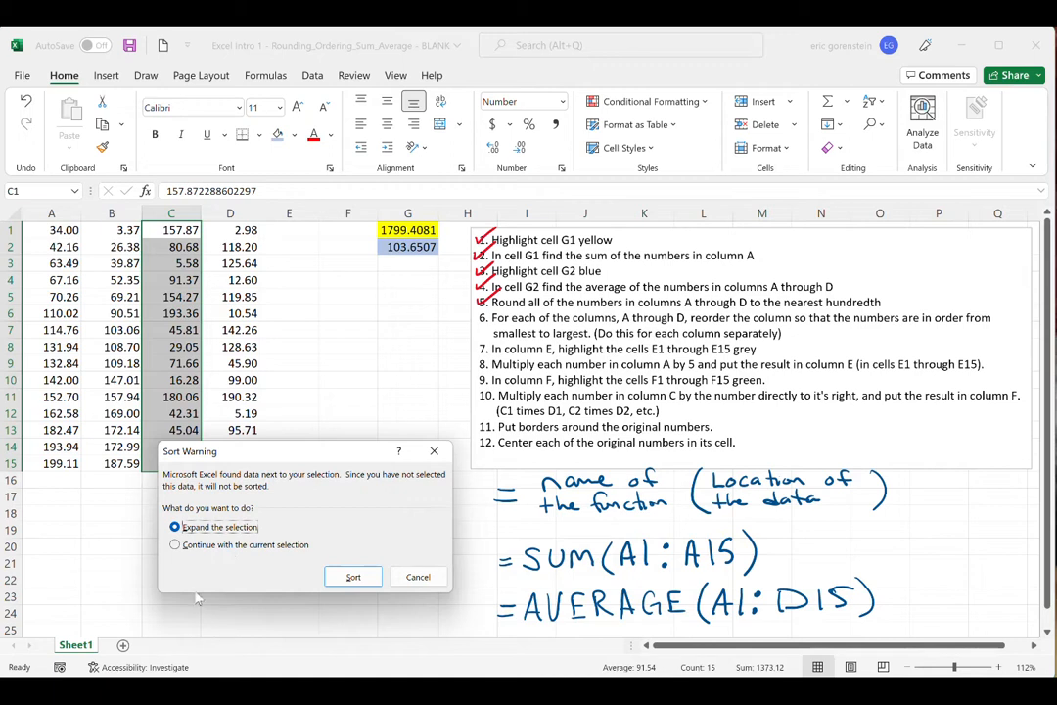
click(175, 544)
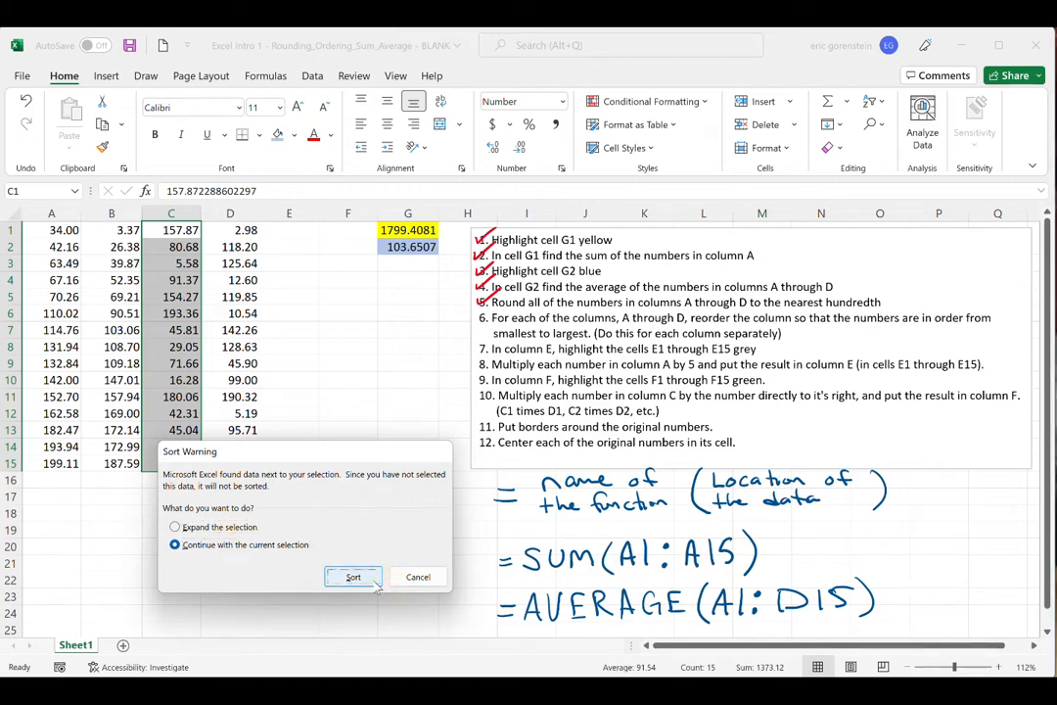
click(353, 577)
- Sort D1:D15 from smallest to largest with the current selection only, and check off instruction 6 in red ink
drag(241, 231, 245, 463)
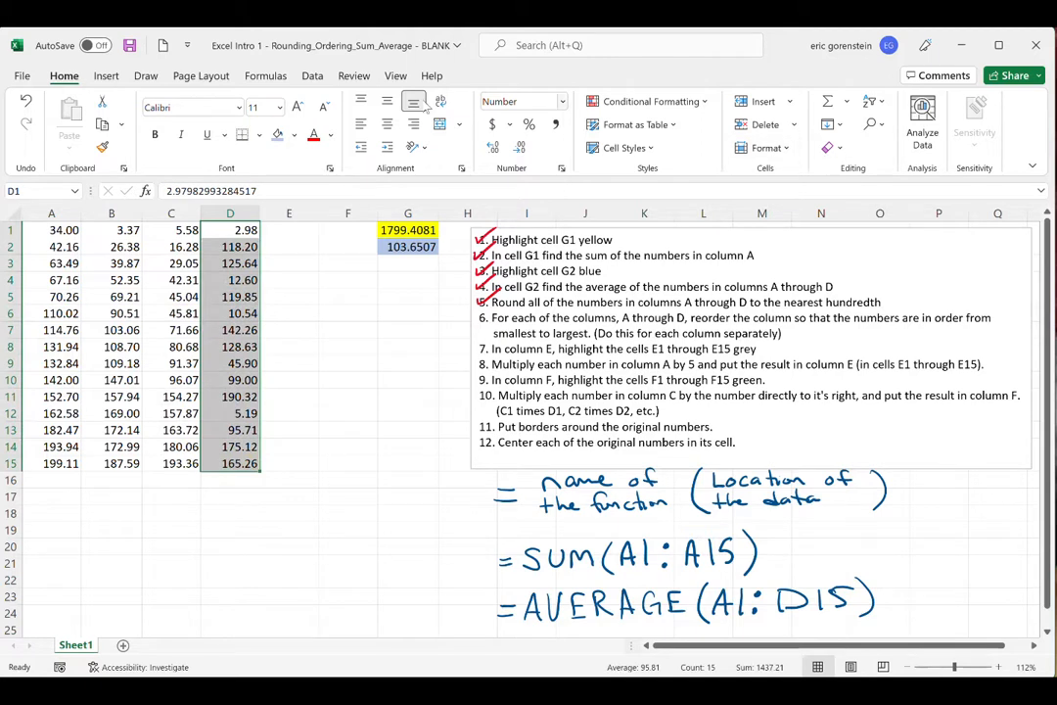
click(874, 102)
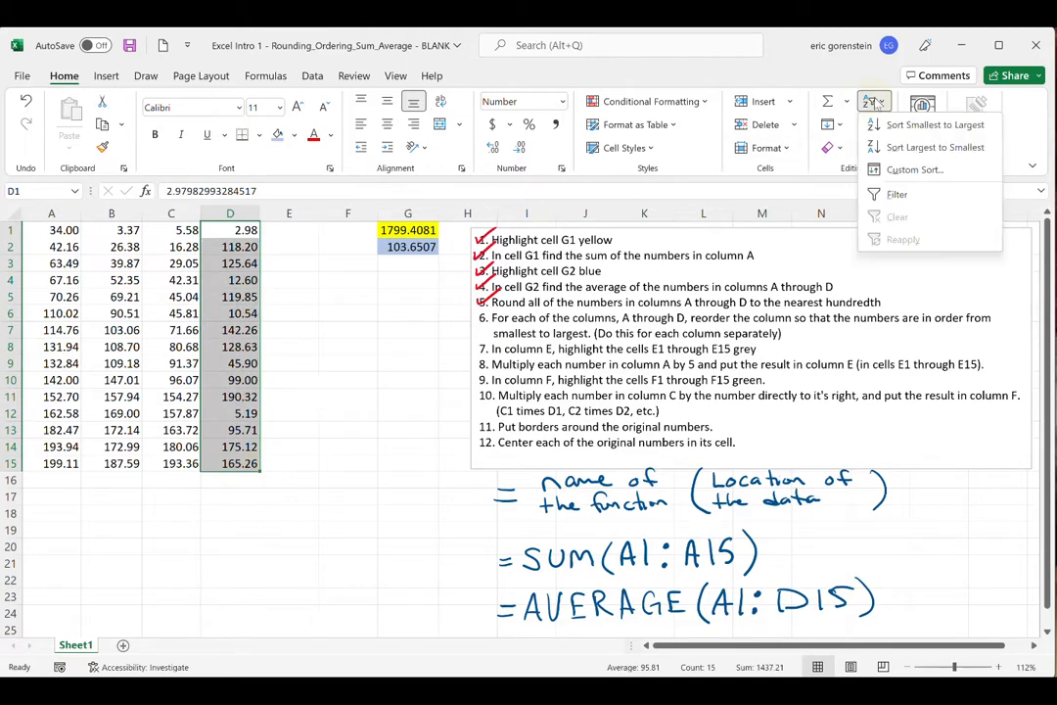
click(896, 122)
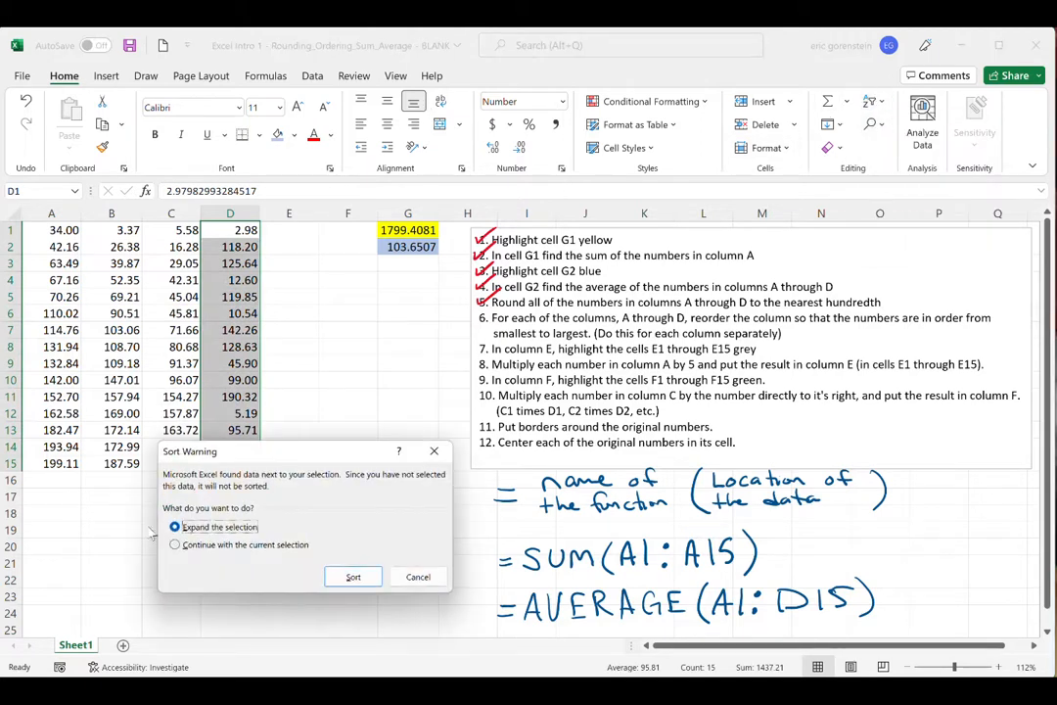
click(175, 544)
click(352, 578)
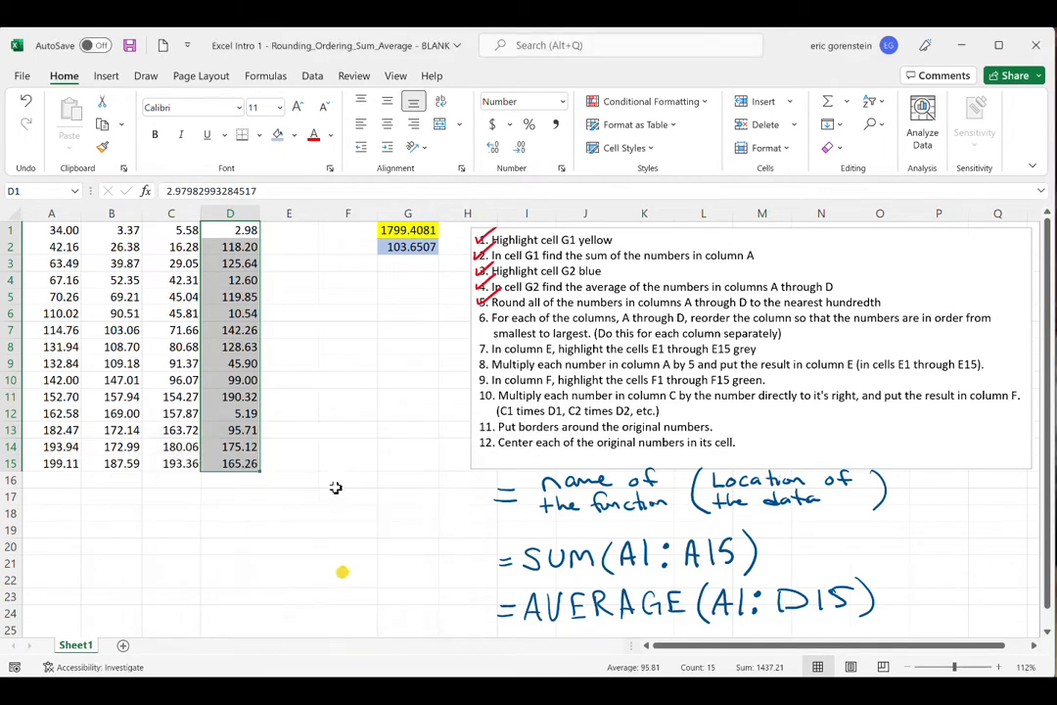
click(338, 441)
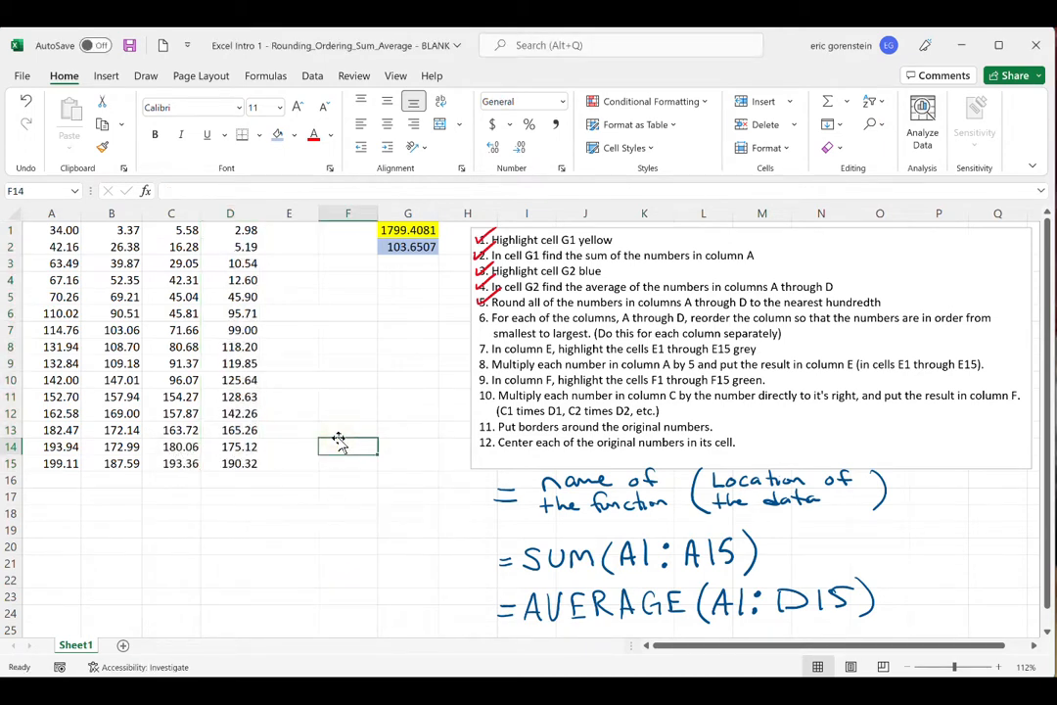
drag(476, 319, 503, 310)
- Fill cells E1:E15 with light grey and check off instruction 7 in red ink
click(293, 230)
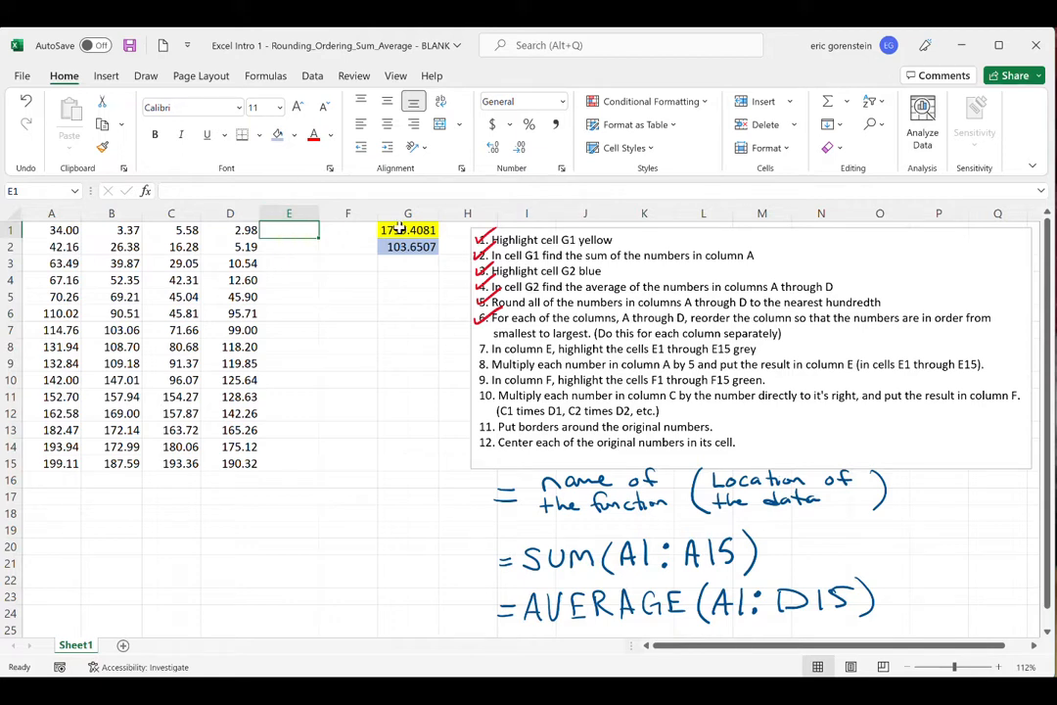
drag(289, 232, 280, 461)
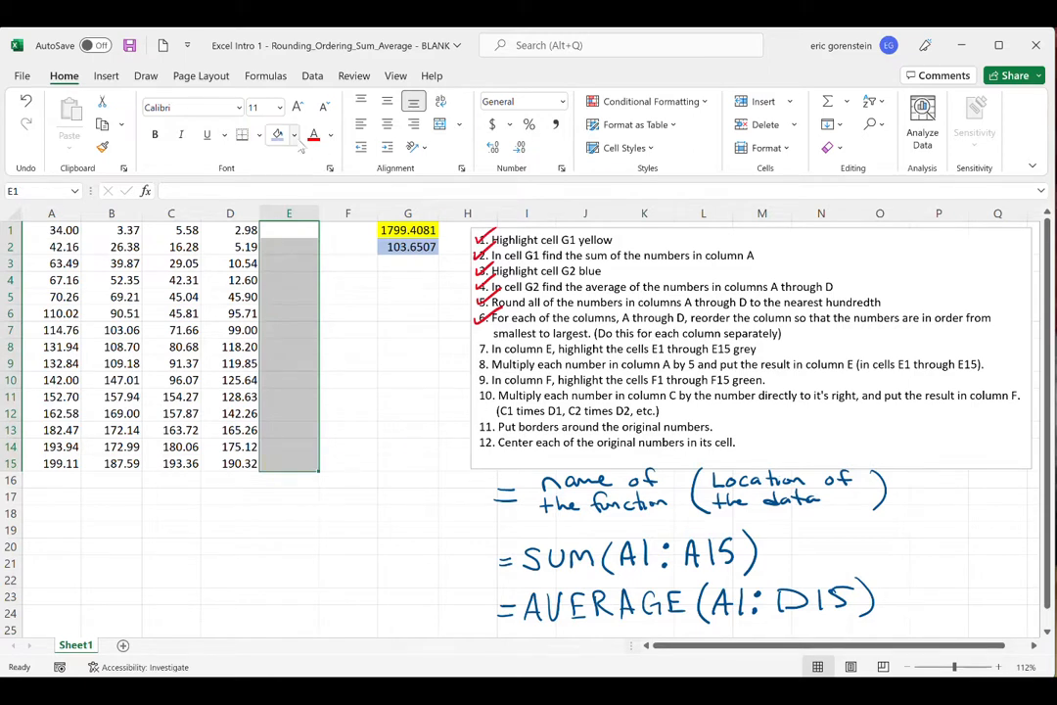
click(294, 135)
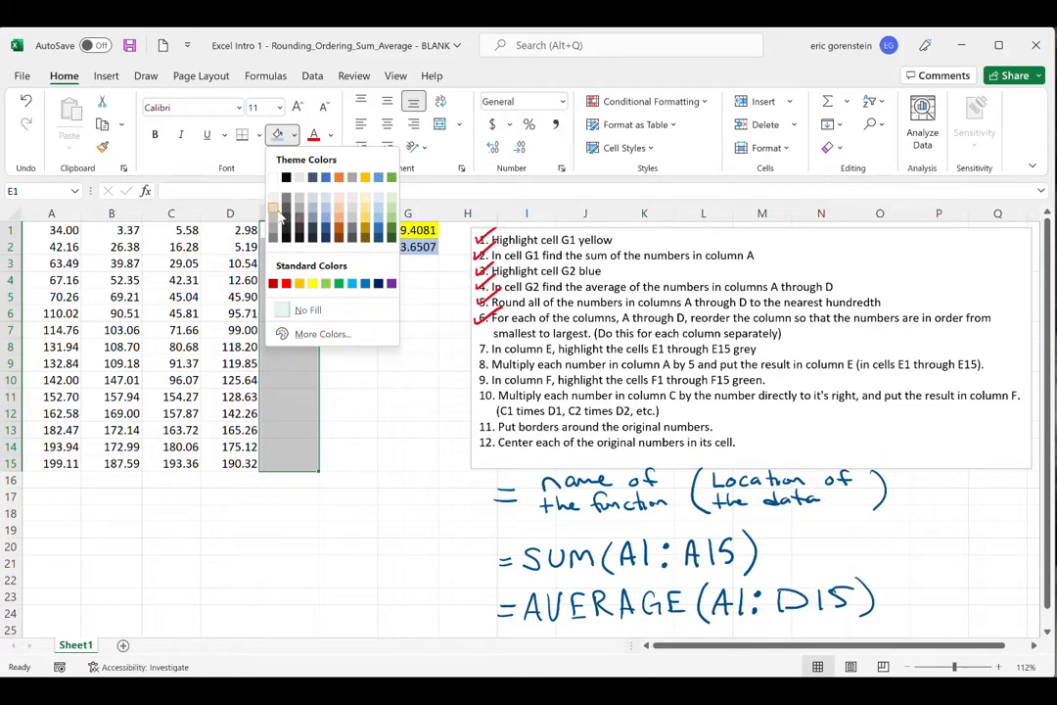
click(276, 200)
click(370, 311)
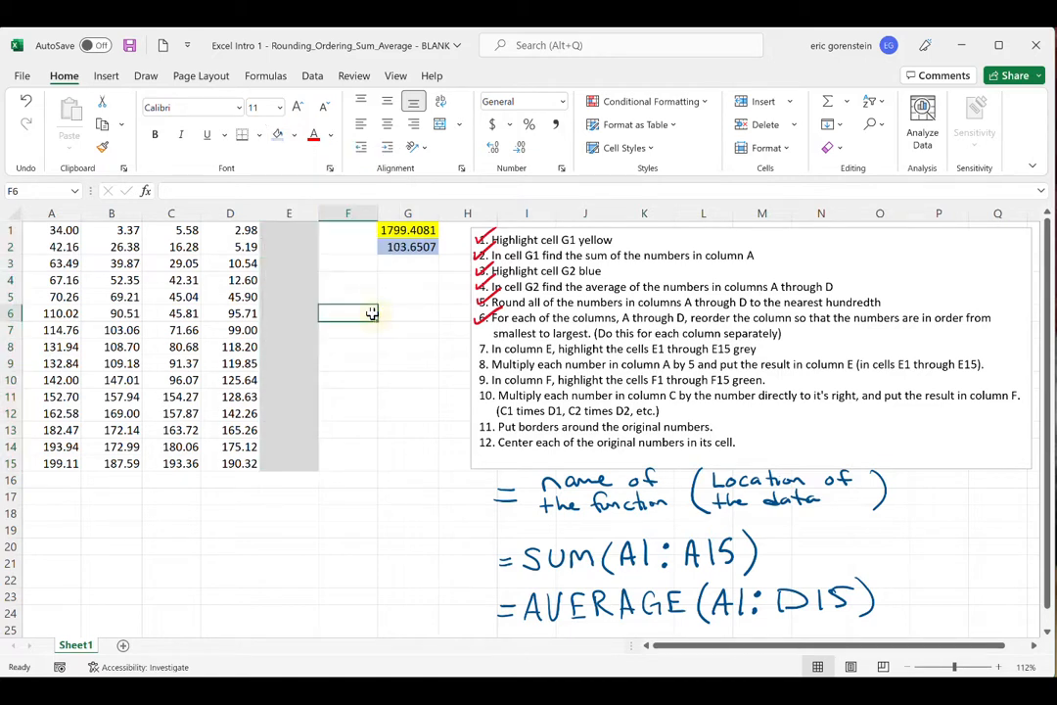
click(381, 384)
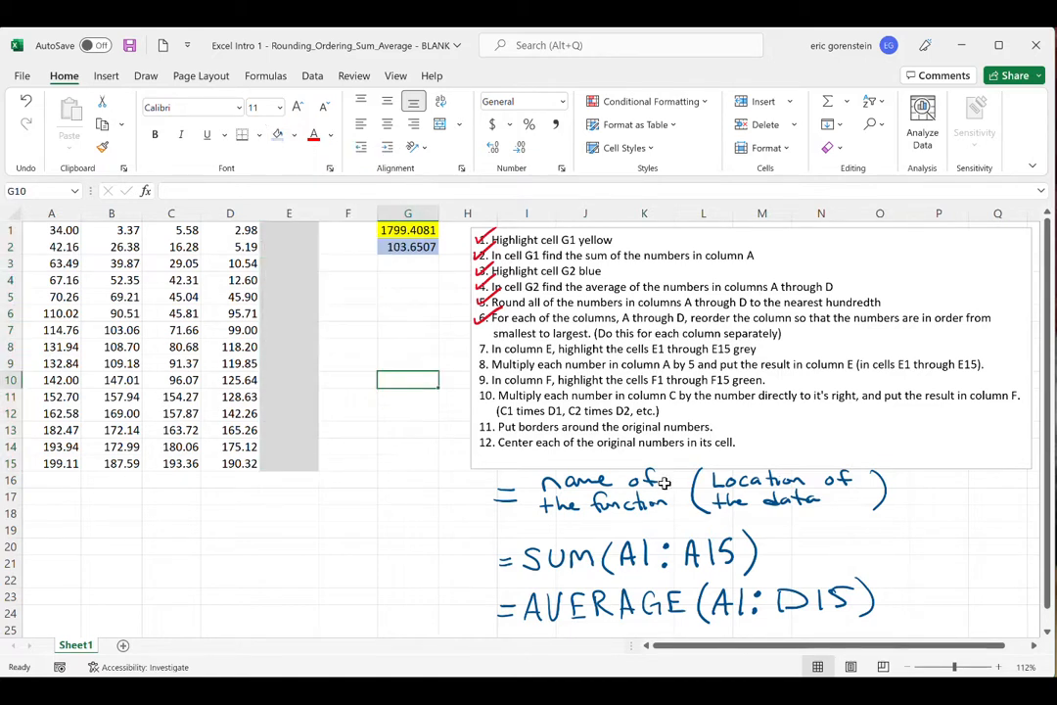
drag(473, 349, 503, 329)
- Circle A1, E1, A2 and E2 in red ink to illustrate instruction 8, and erase the circles
drag(489, 364, 697, 364)
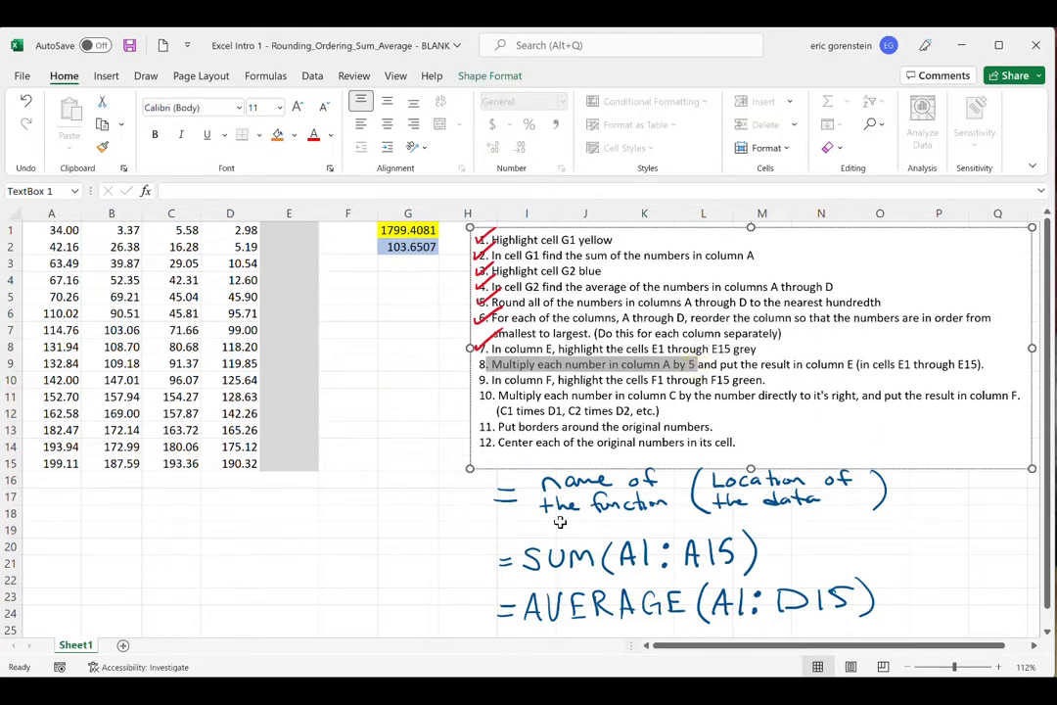
click(402, 559)
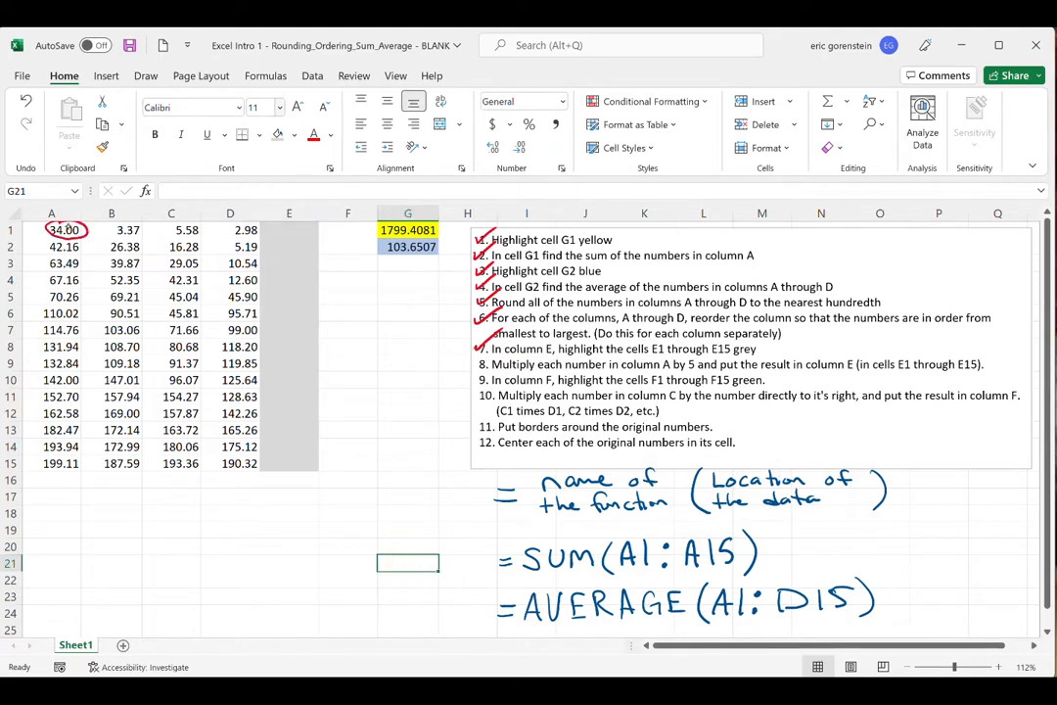
drag(292, 226, 293, 227)
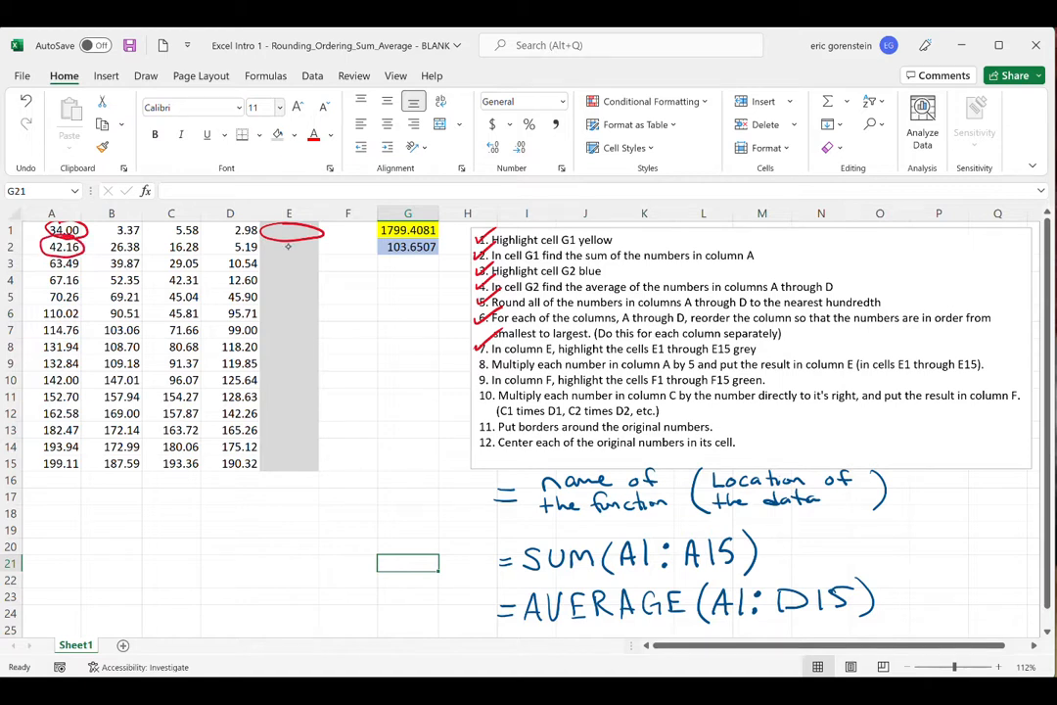
drag(292, 241, 292, 241)
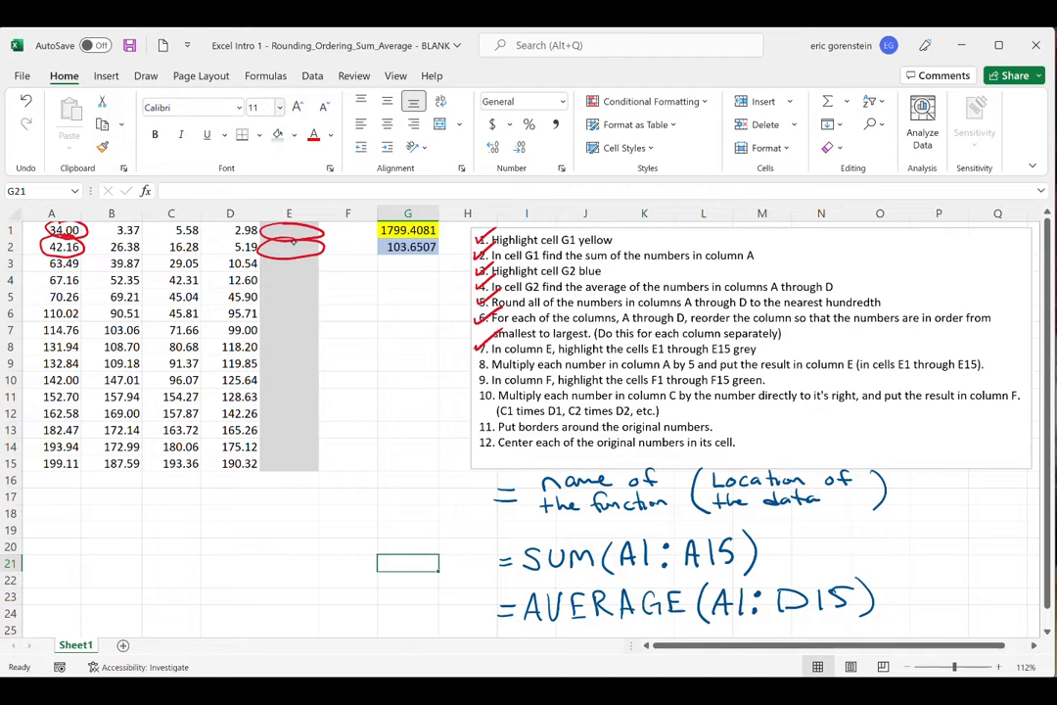
drag(294, 241, 282, 235)
drag(85, 228, 60, 224)
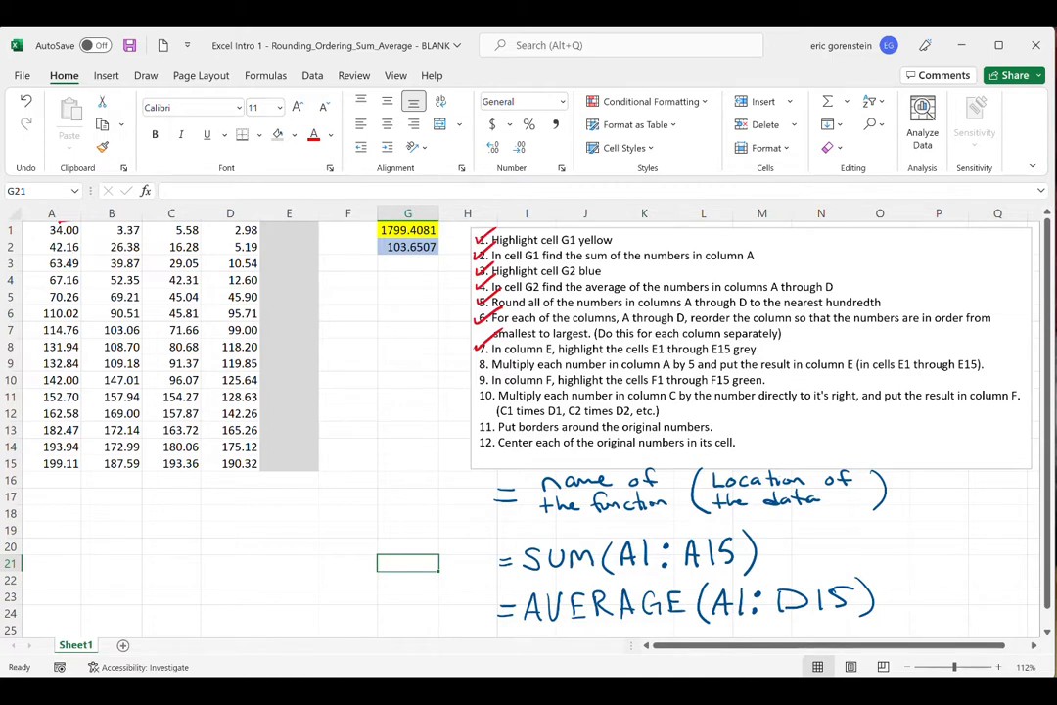
- Enter the formula =A1*5 in cell E1
right_click(291, 229)
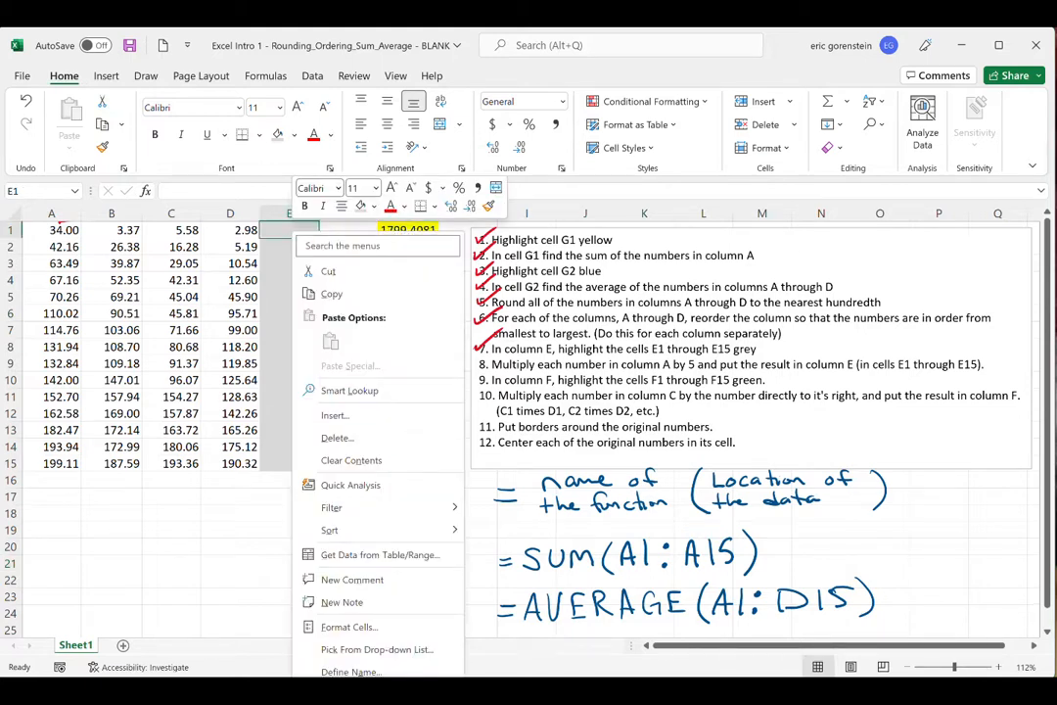
key(Escape)
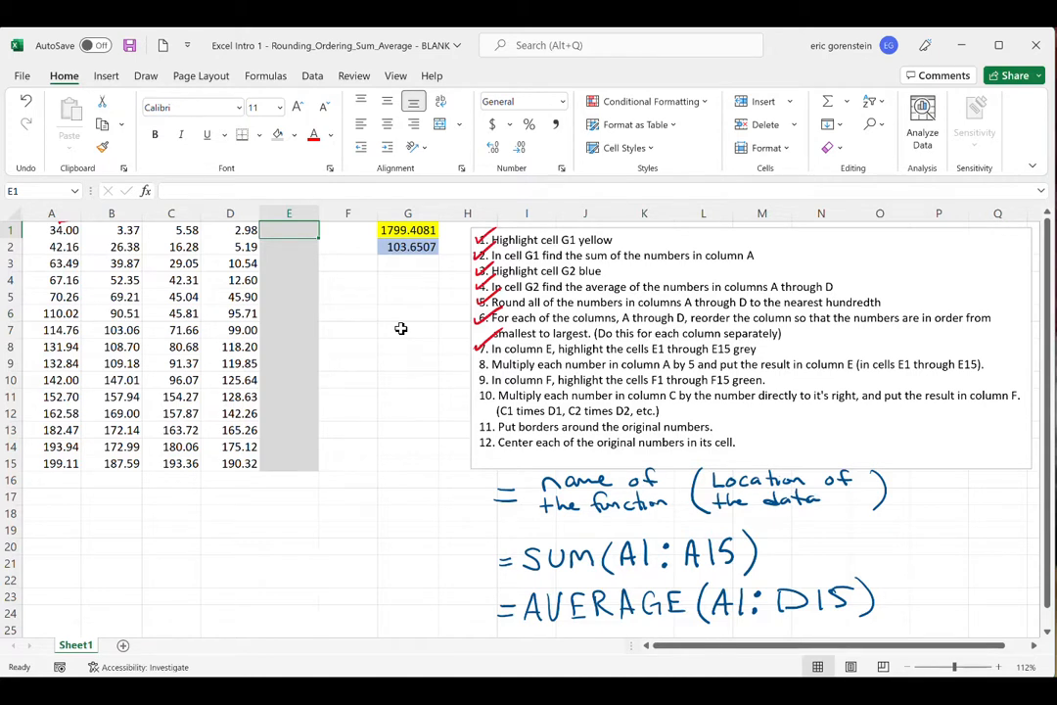
text(=)
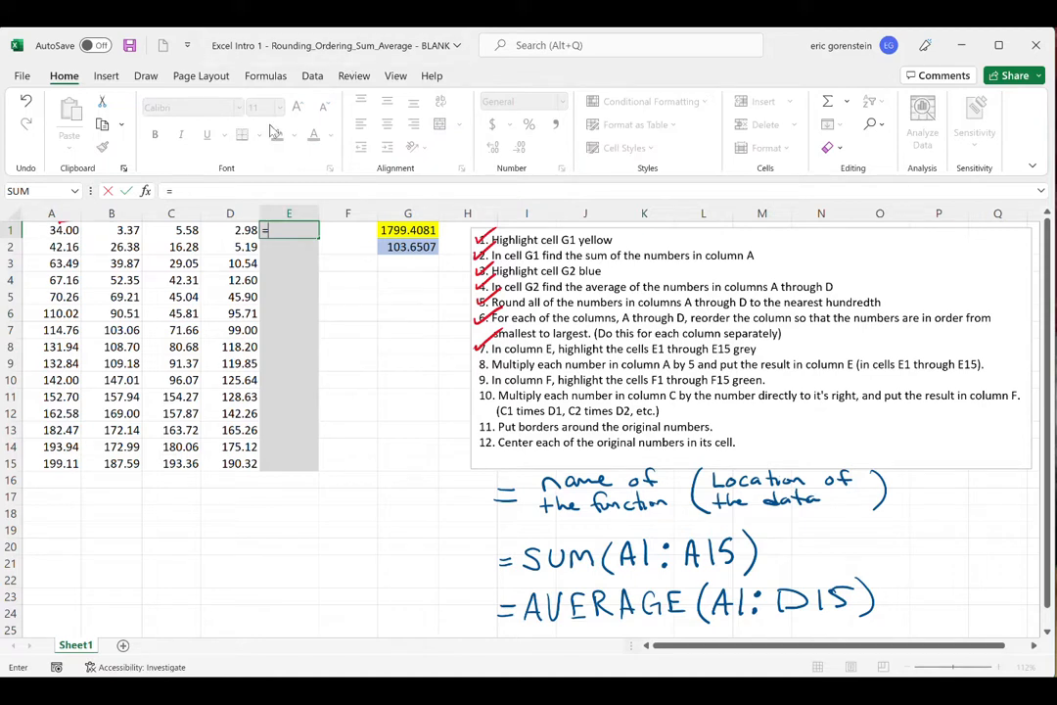
click(64, 230)
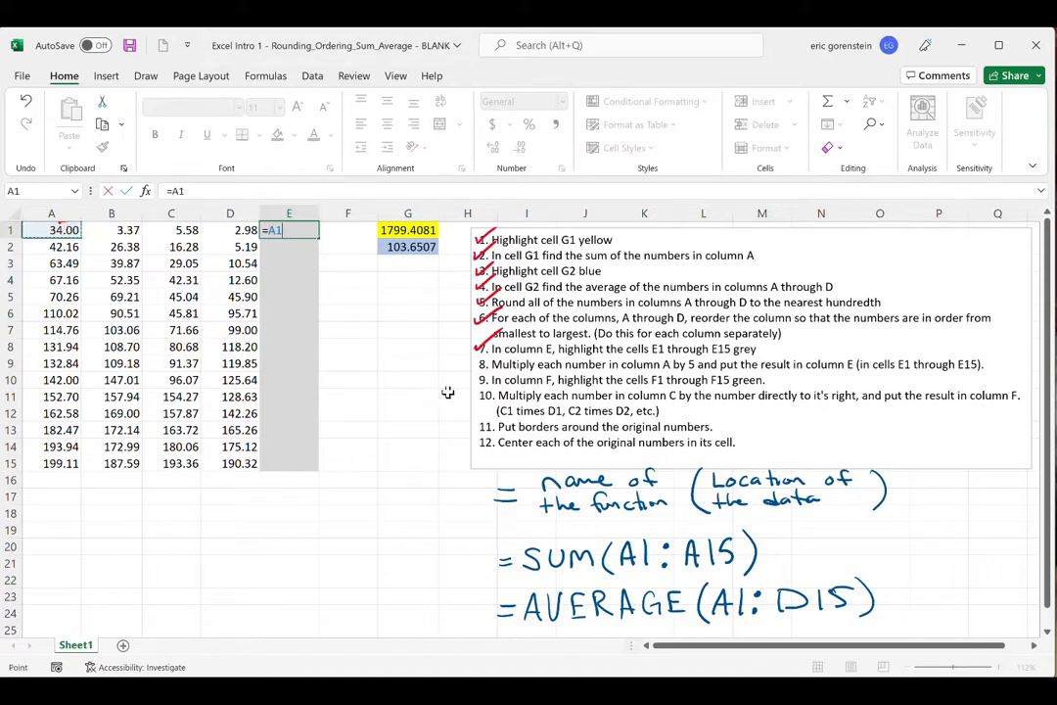
text(*)
key(Return)
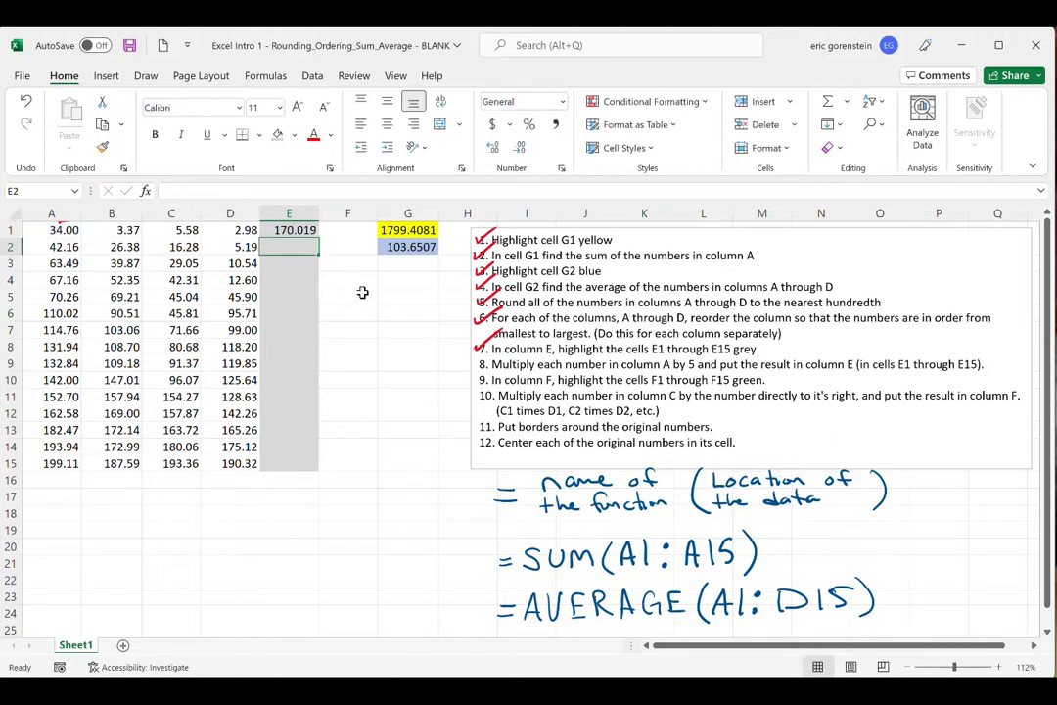
- Show three more decimal places in cell A1 to reveal its unrounded value, and restore its two-decimal display
click(49, 231)
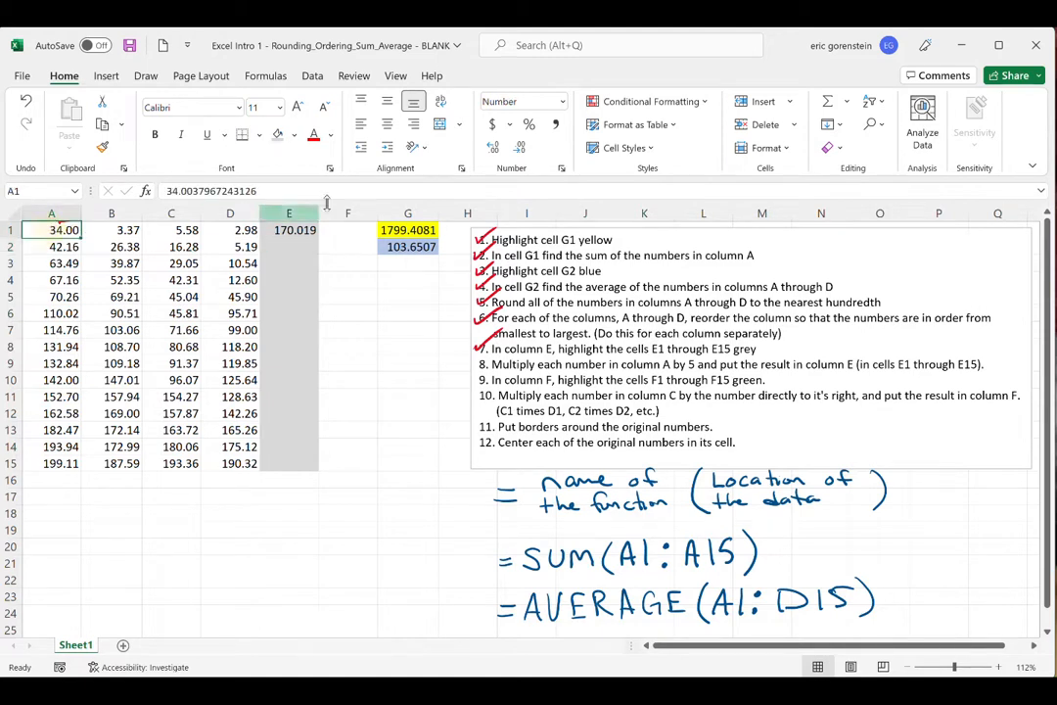
click(494, 147)
click(493, 147)
click(493, 147)
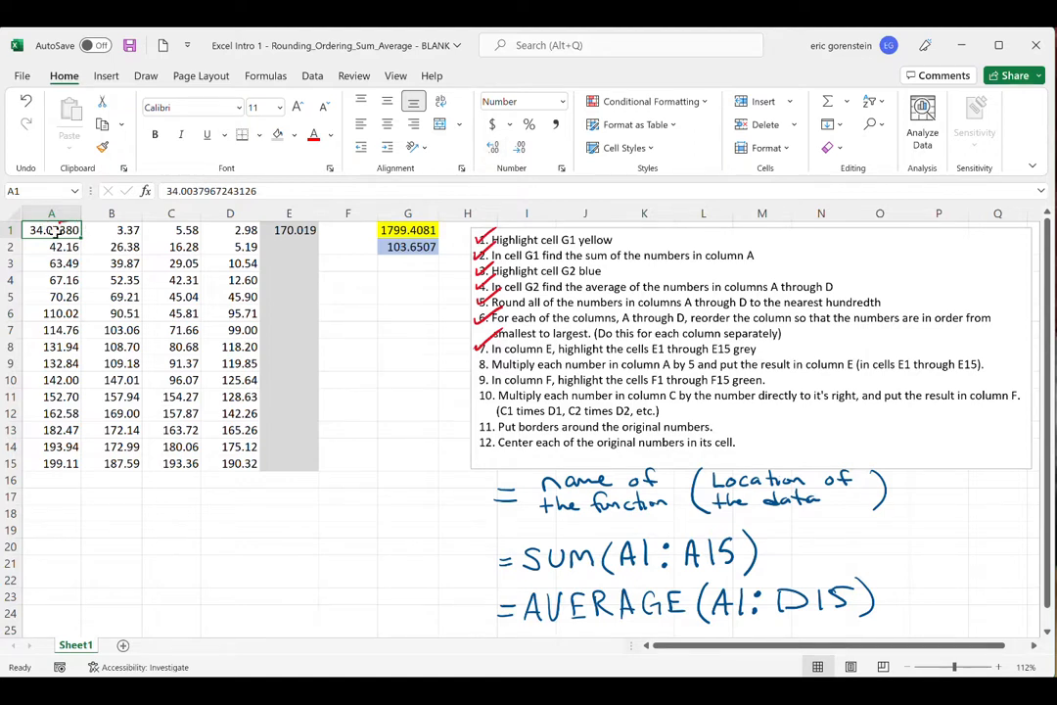
click(521, 147)
click(521, 147)
click(521, 147)
click(342, 315)
- Copy the formula in E1 down through cell E15
click(289, 232)
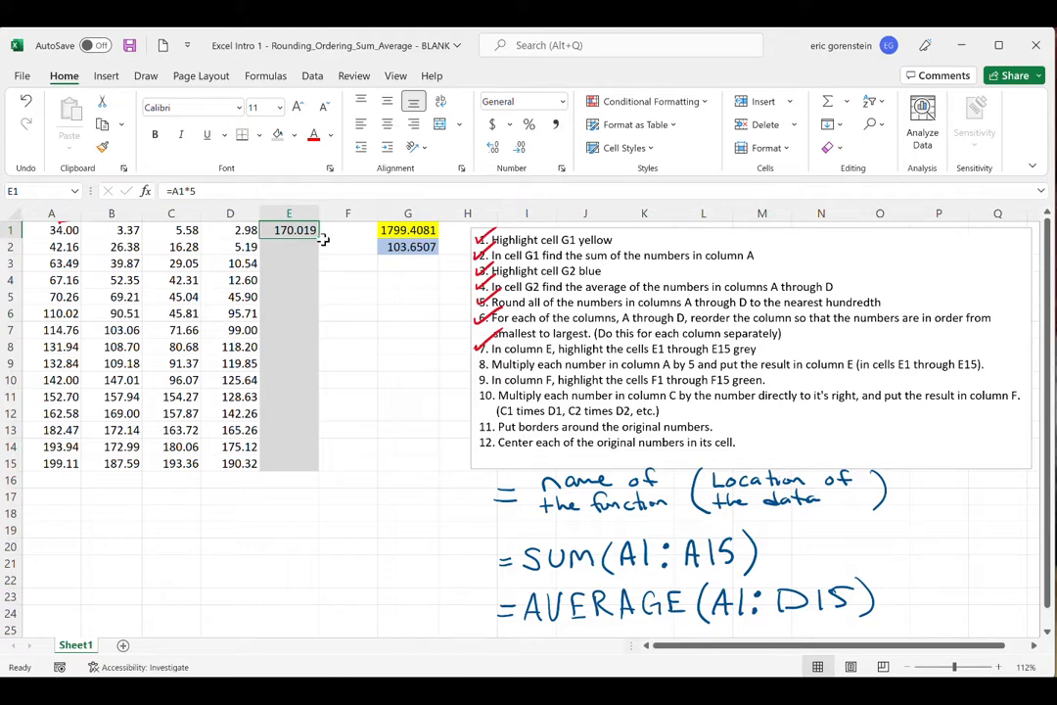
drag(317, 238, 324, 467)
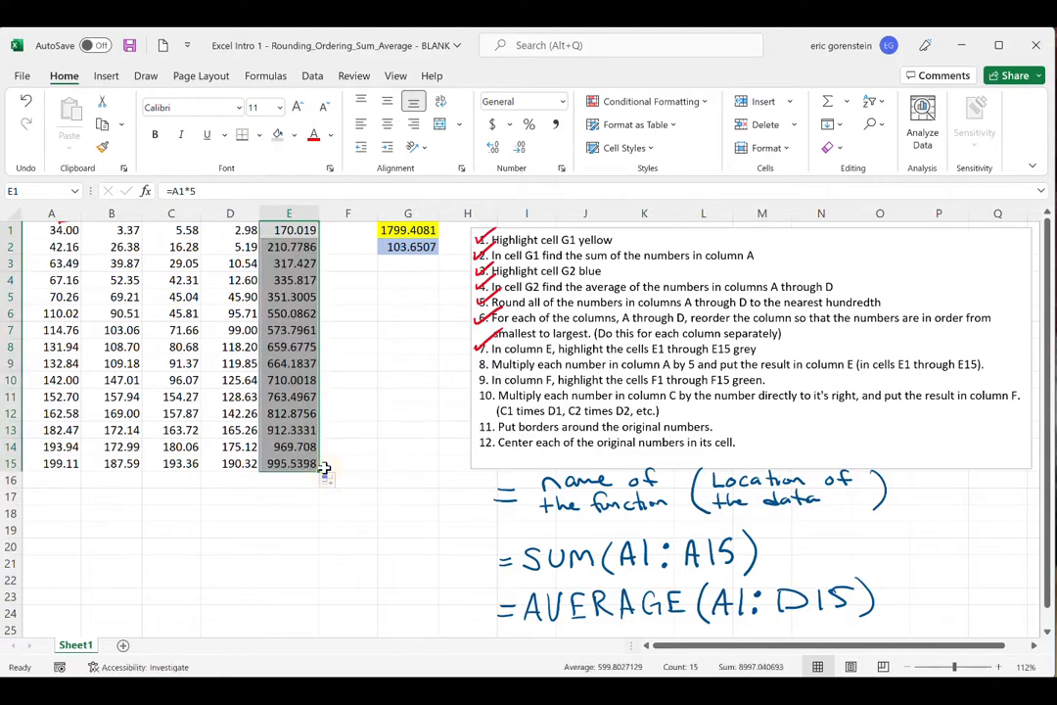
click(354, 270)
- Examine the copied formulas in the first five cells of column E and check off instruction 8 in red ink
click(292, 248)
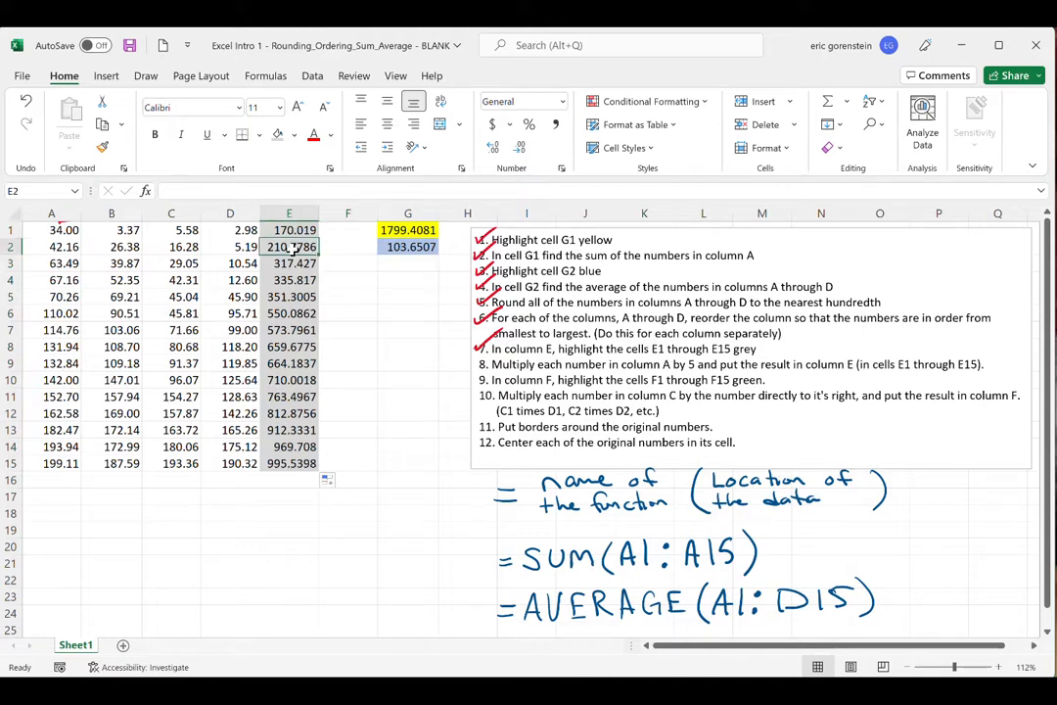
click(289, 264)
click(290, 281)
click(290, 296)
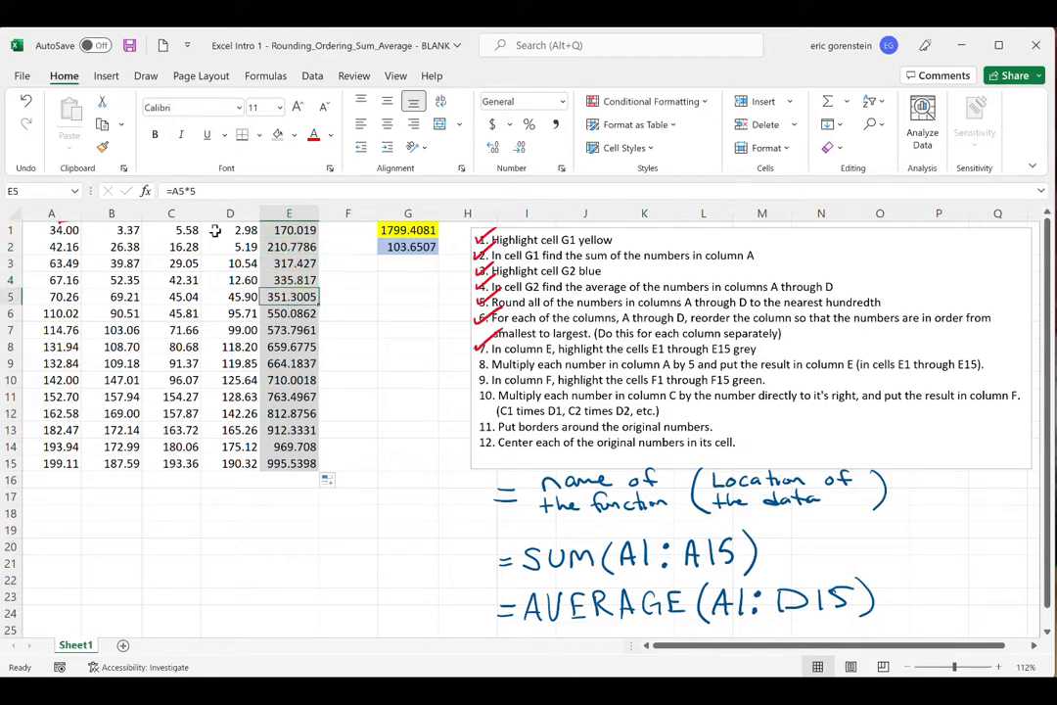
click(294, 230)
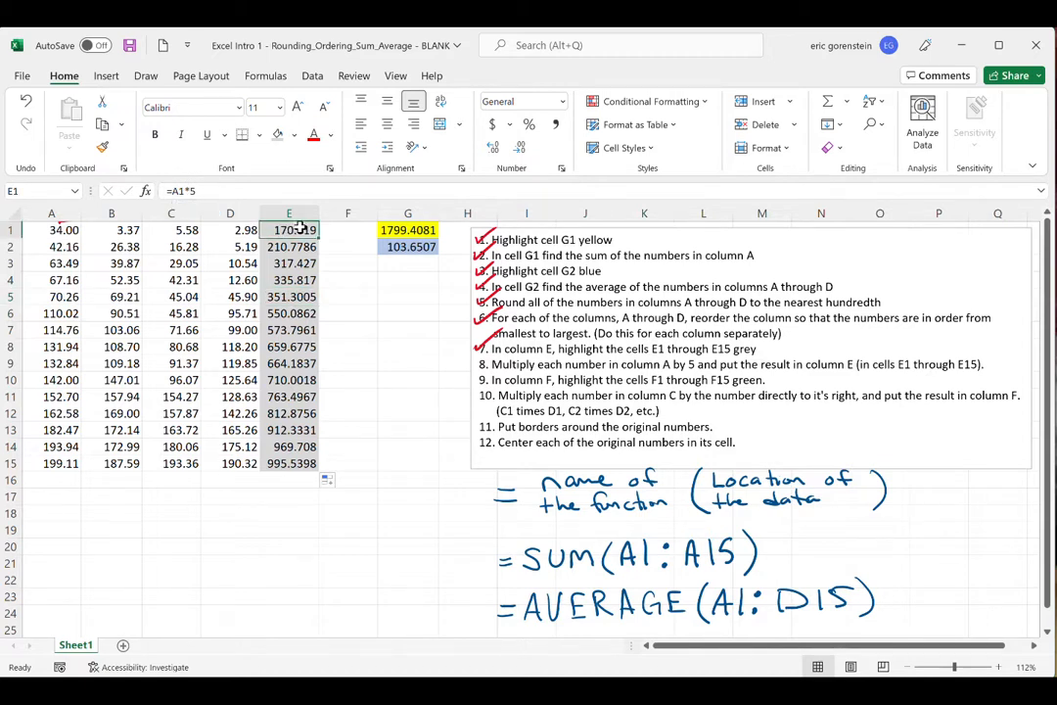
click(295, 248)
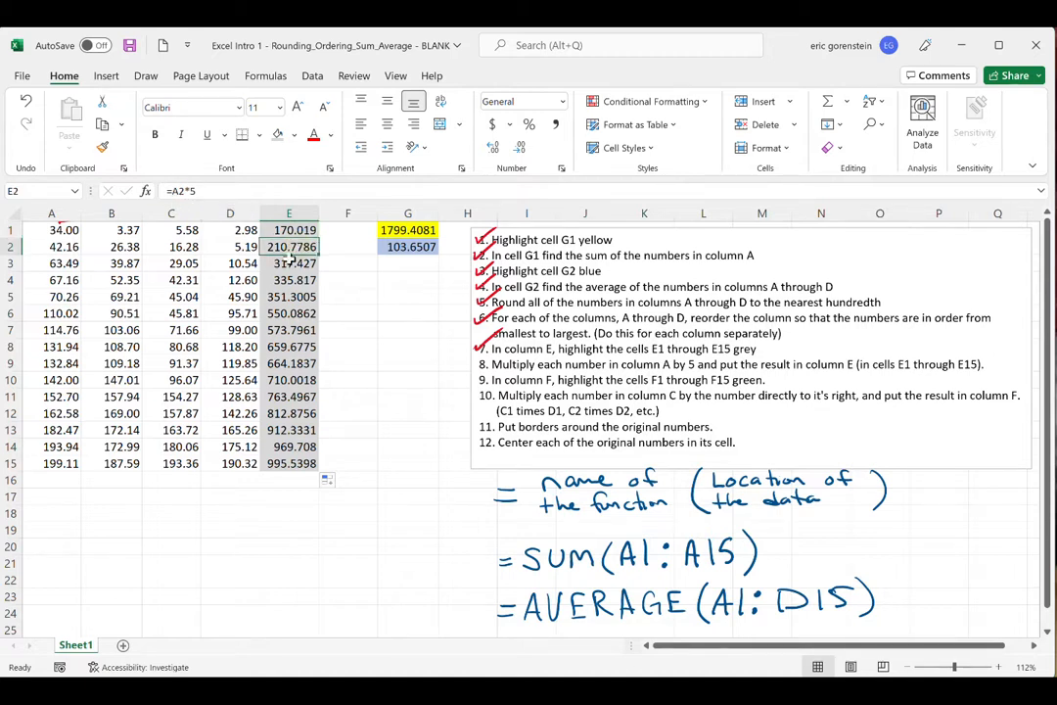
click(298, 265)
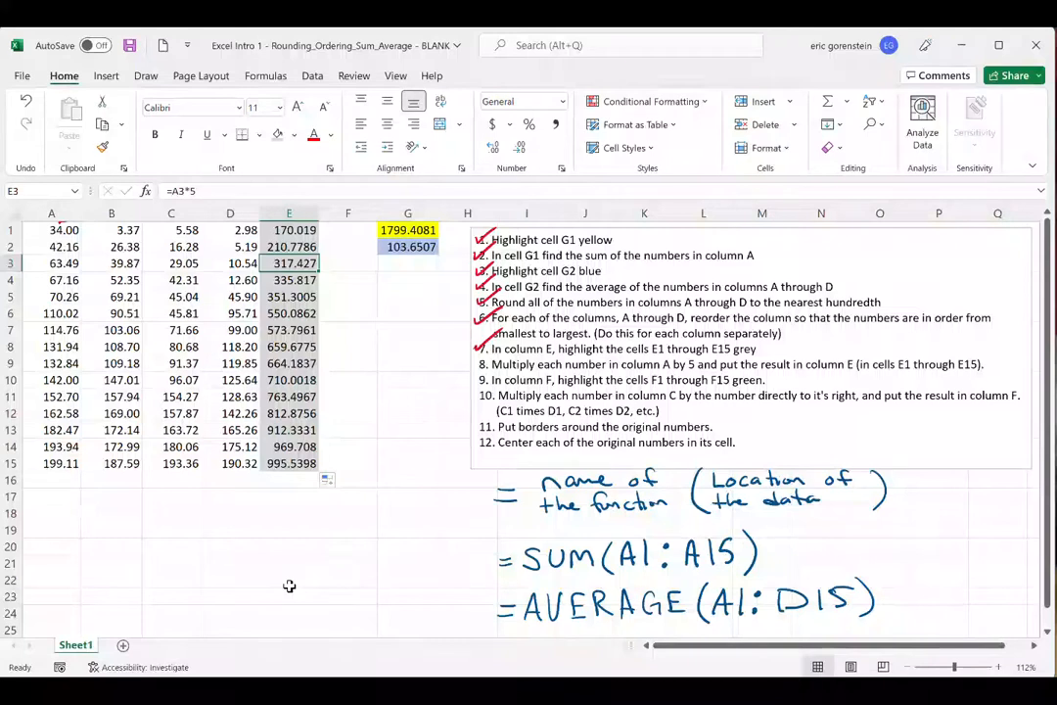
drag(476, 364, 499, 351)
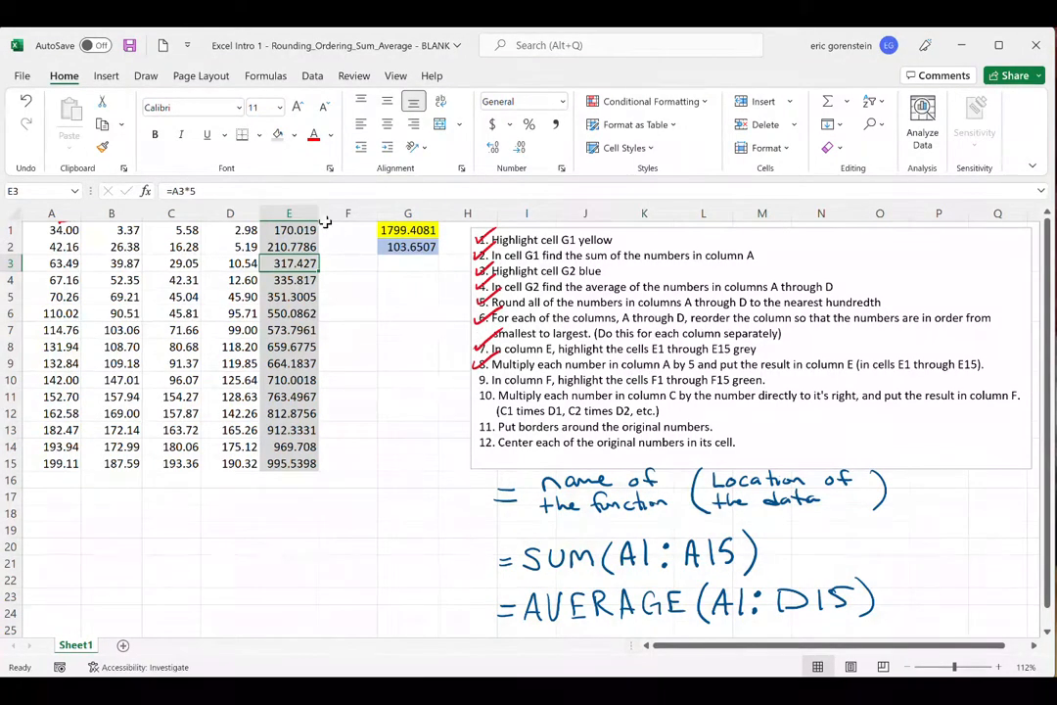
- Fill cells F1:F15 with light green and check off instruction 9 in red ink
drag(348, 231, 339, 460)
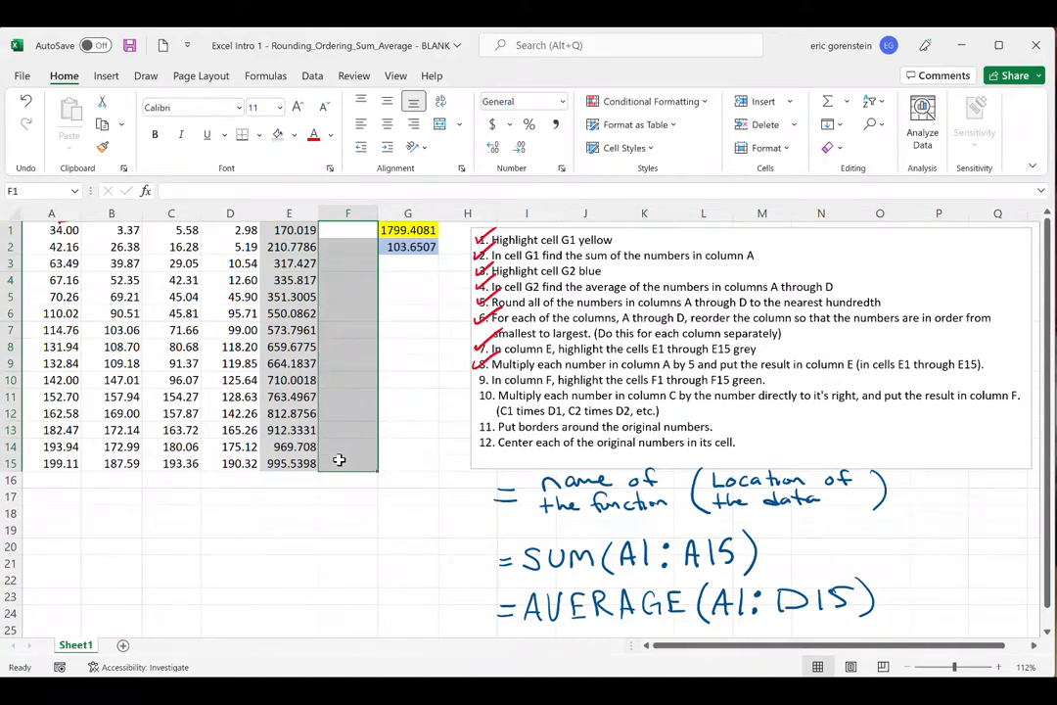
click(279, 134)
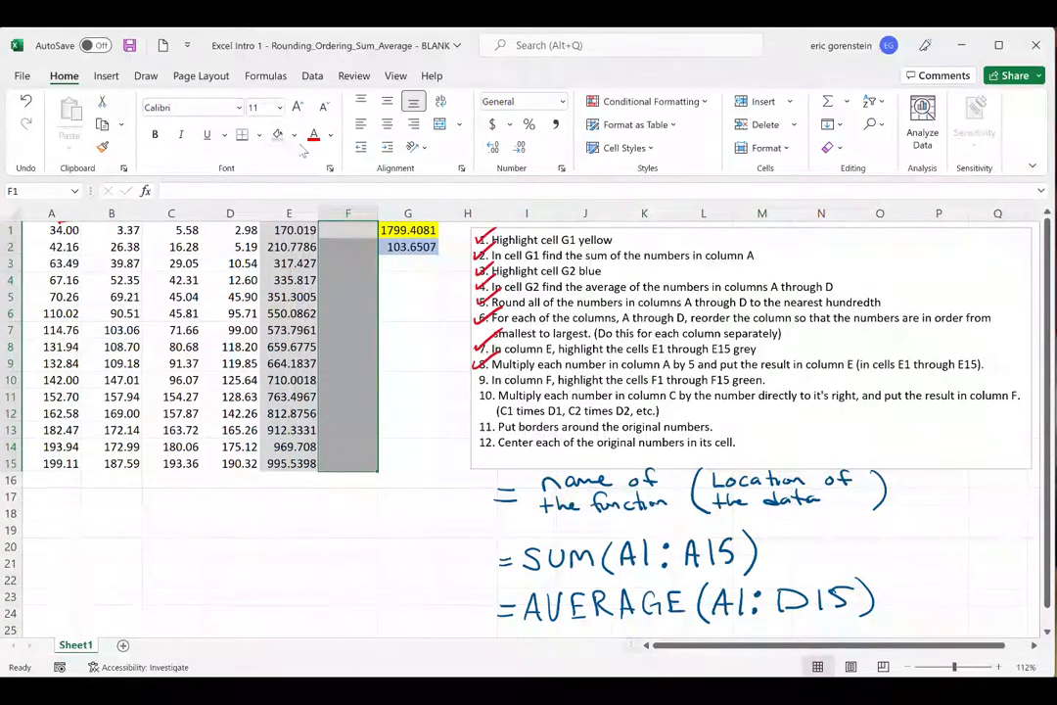
click(294, 135)
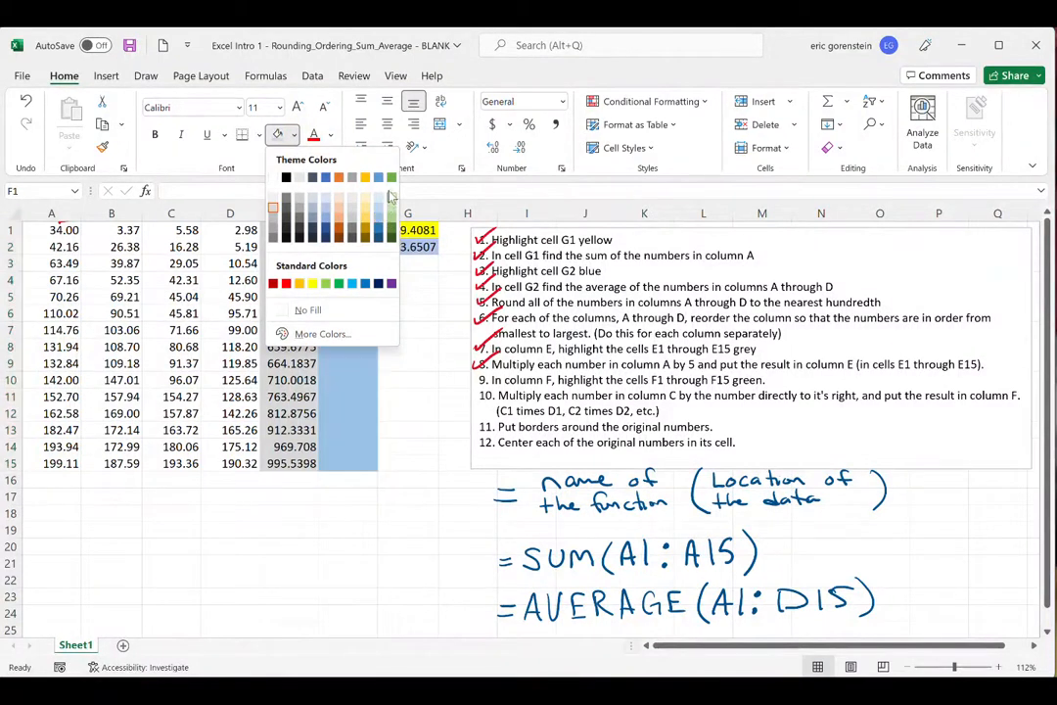
click(391, 204)
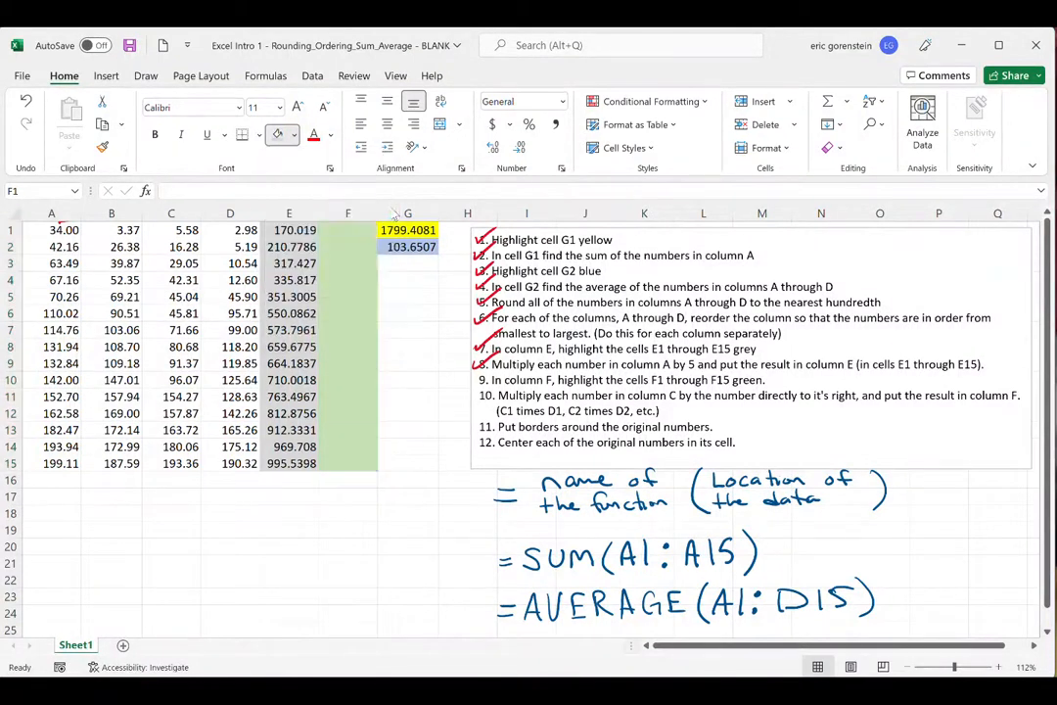
click(416, 330)
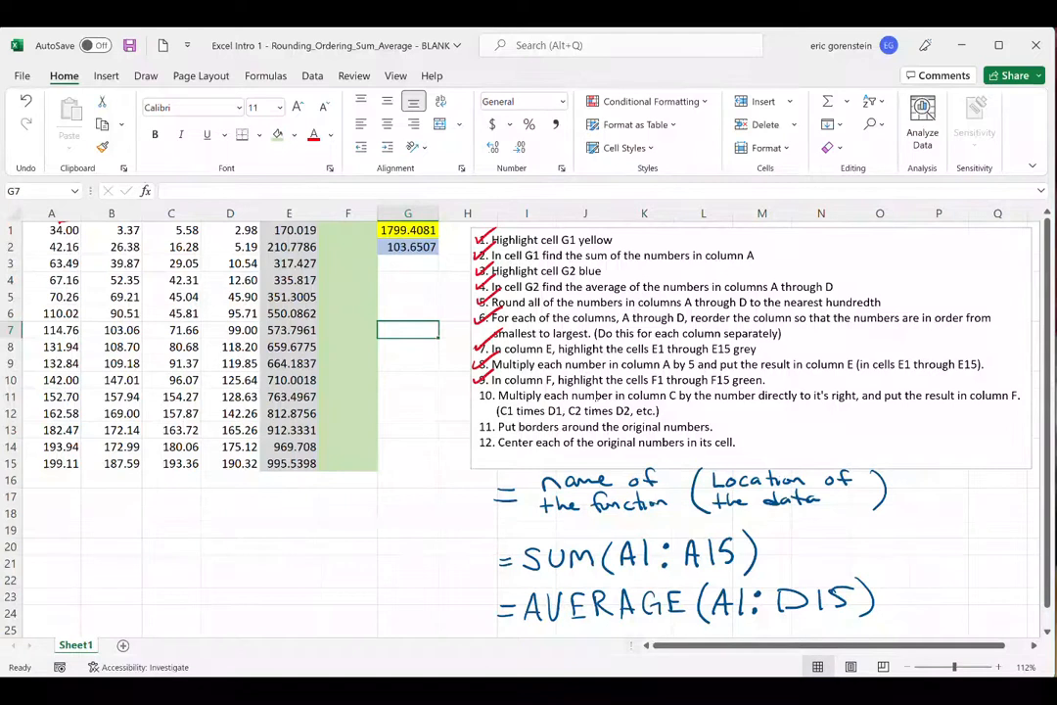
- Select C1:C15 and D1:D15 in turn to identify the numbers multiplied in instruction 10, and clear the selection
drag(177, 230, 191, 456)
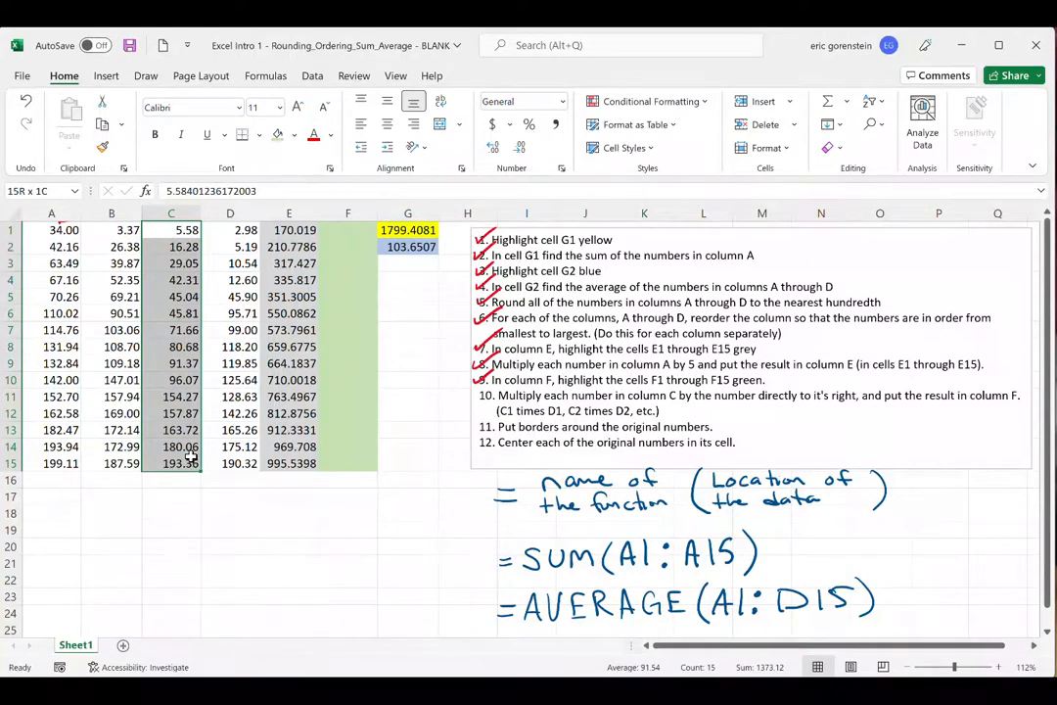
drag(192, 456, 191, 456)
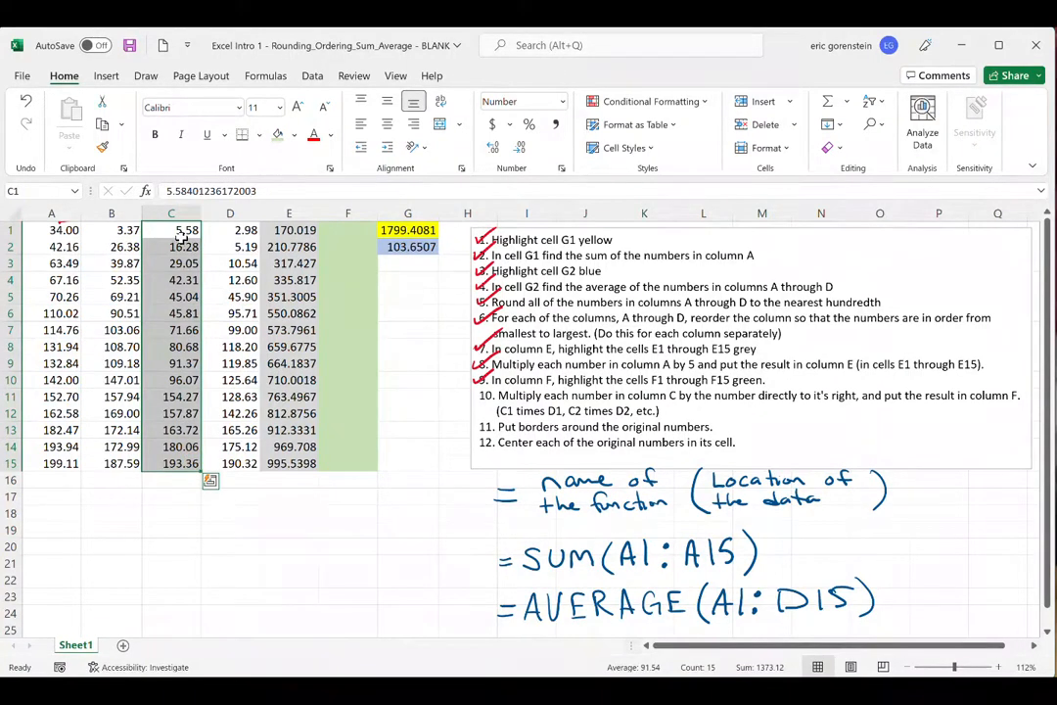
drag(244, 231, 242, 458)
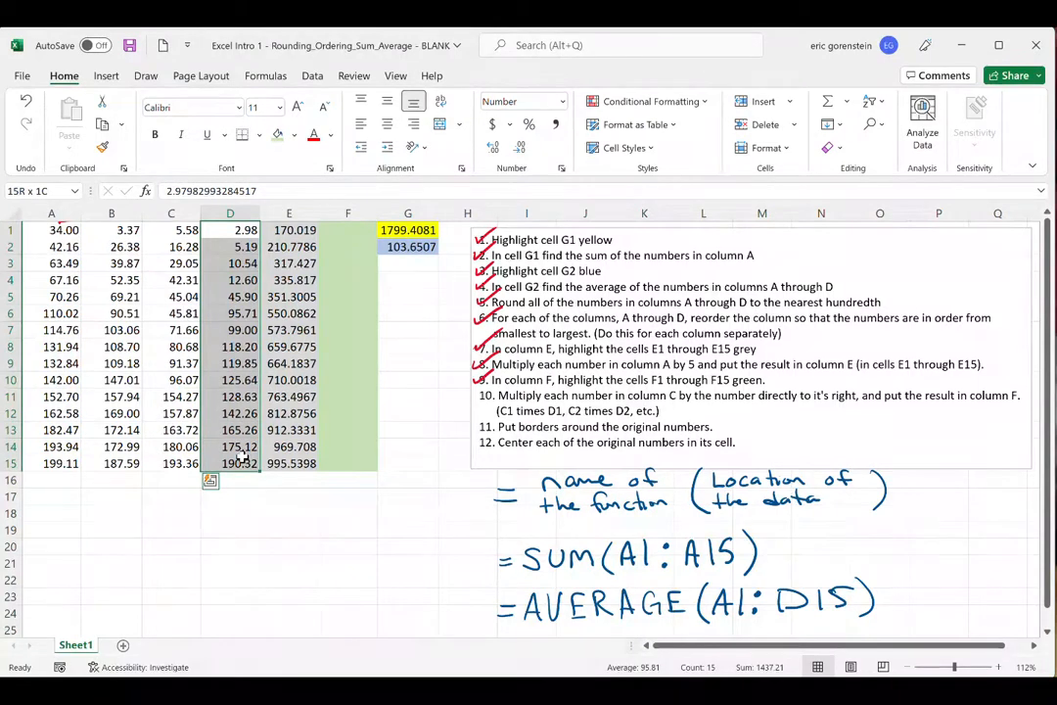
click(341, 558)
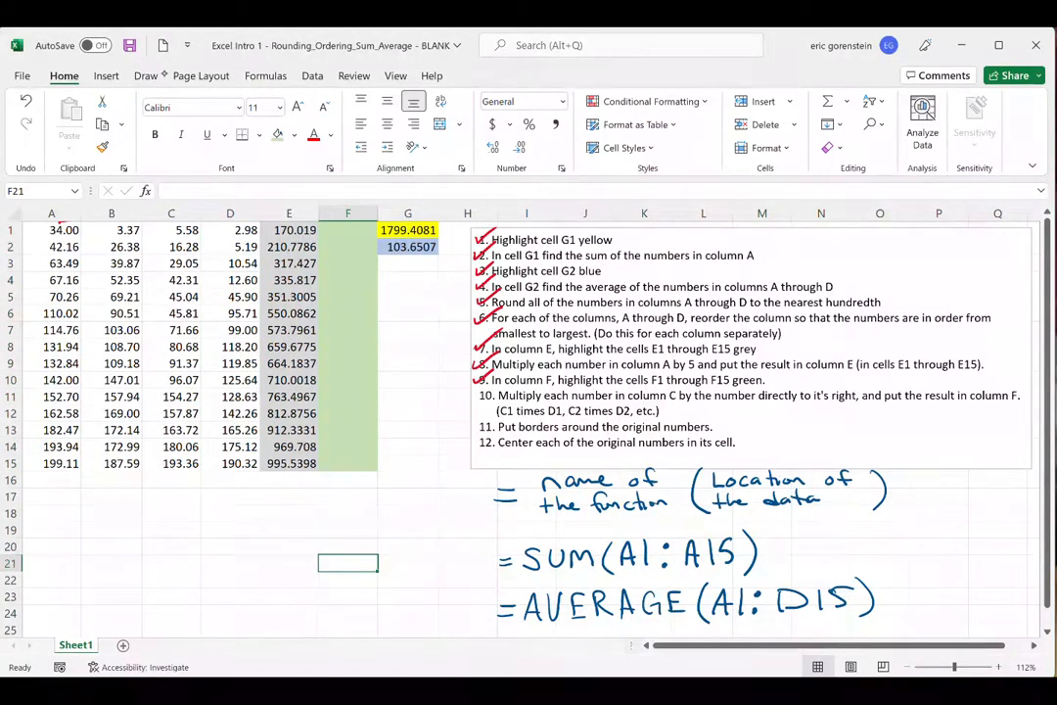
- Circle C1, D1 and F1 in red ink to illustrate the multiplication in instruction 10, and erase the marks
mouse_move(189, 224)
mouse_down()
mouse_move(169, 235)
mouse_move(202, 226)
mouse_move(192, 223)
mouse_move(223, 236)
mouse_move(260, 225)
mouse_up()
mouse_move(349, 224)
mouse_down()
mouse_move(329, 236)
mouse_move(348, 225)
mouse_up()
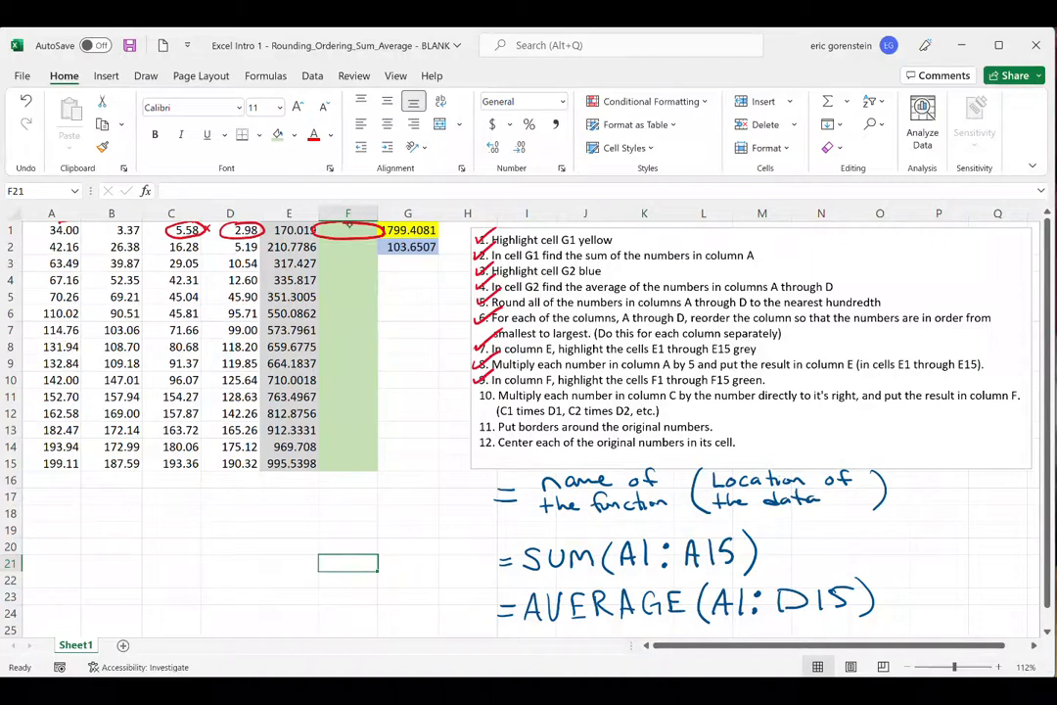
mouse_move(356, 258)
mouse_down()
mouse_move(351, 241)
mouse_move(176, 242)
mouse_up()
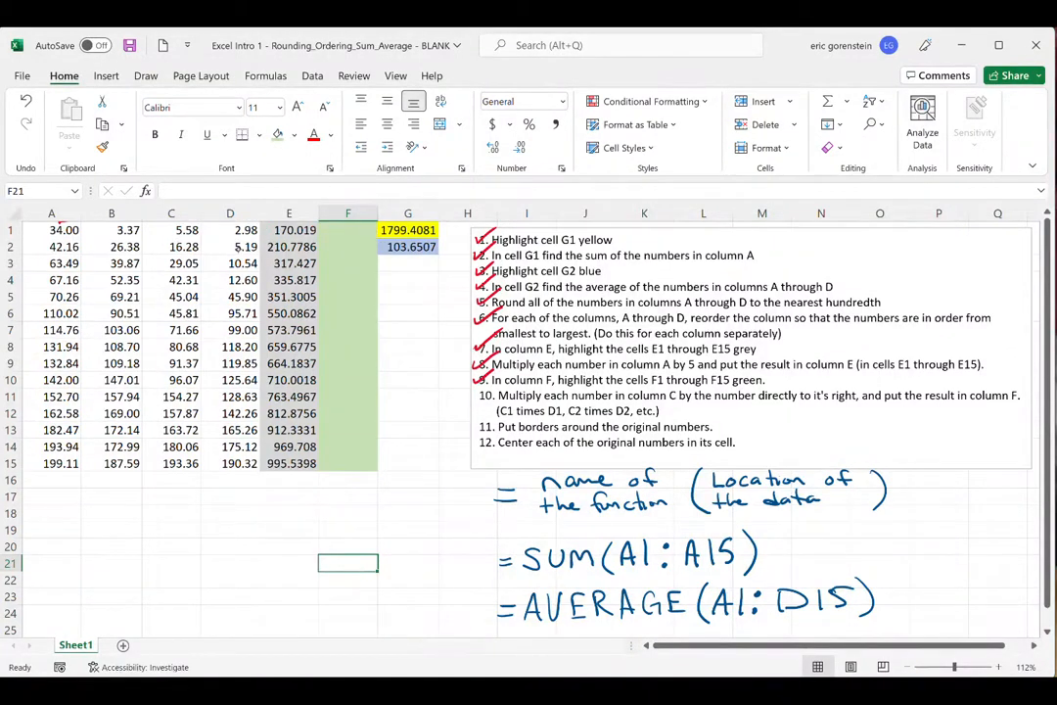
scroll(236, 248, down, 1)
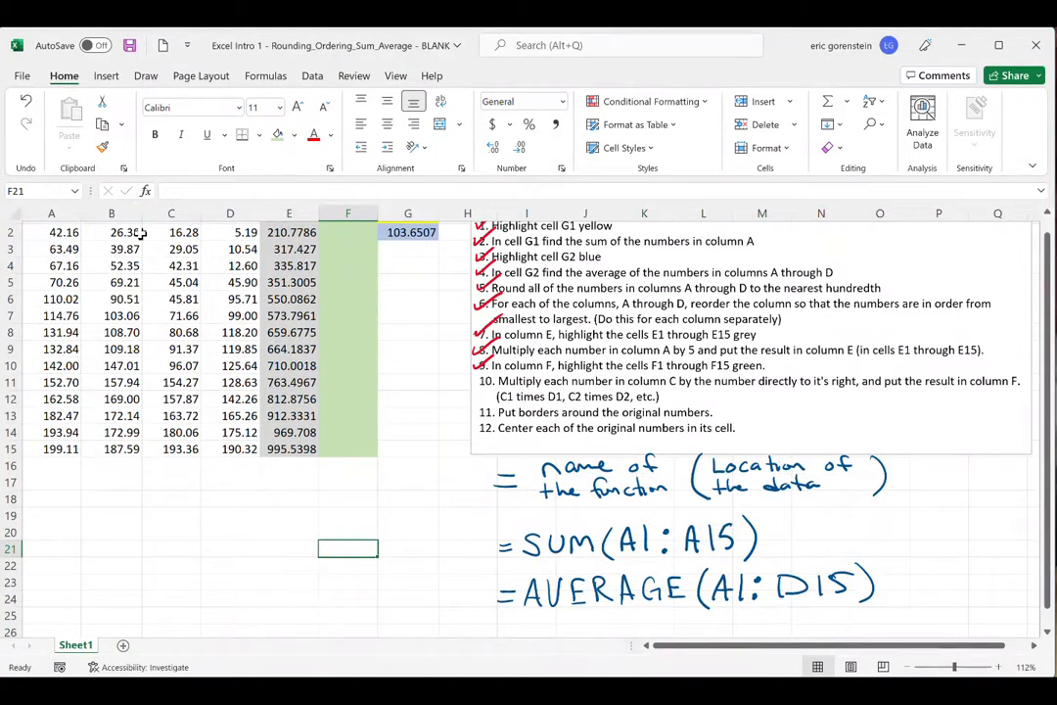
scroll(191, 294, up, 1)
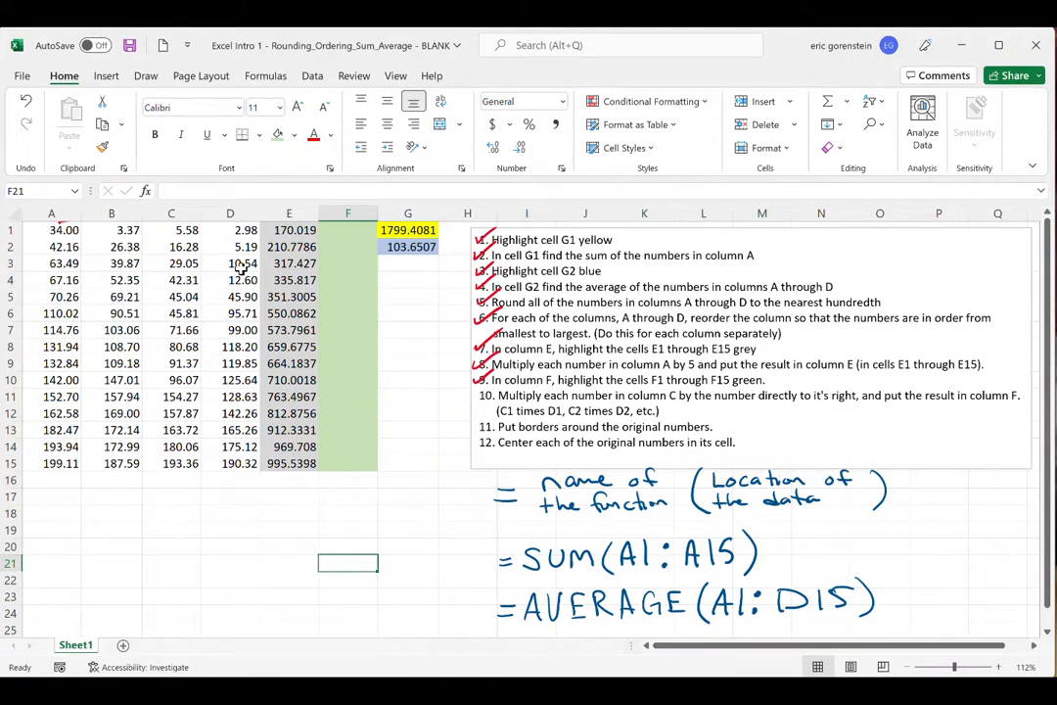
- Enter the formula =C1*D1 in cell F1
click(346, 229)
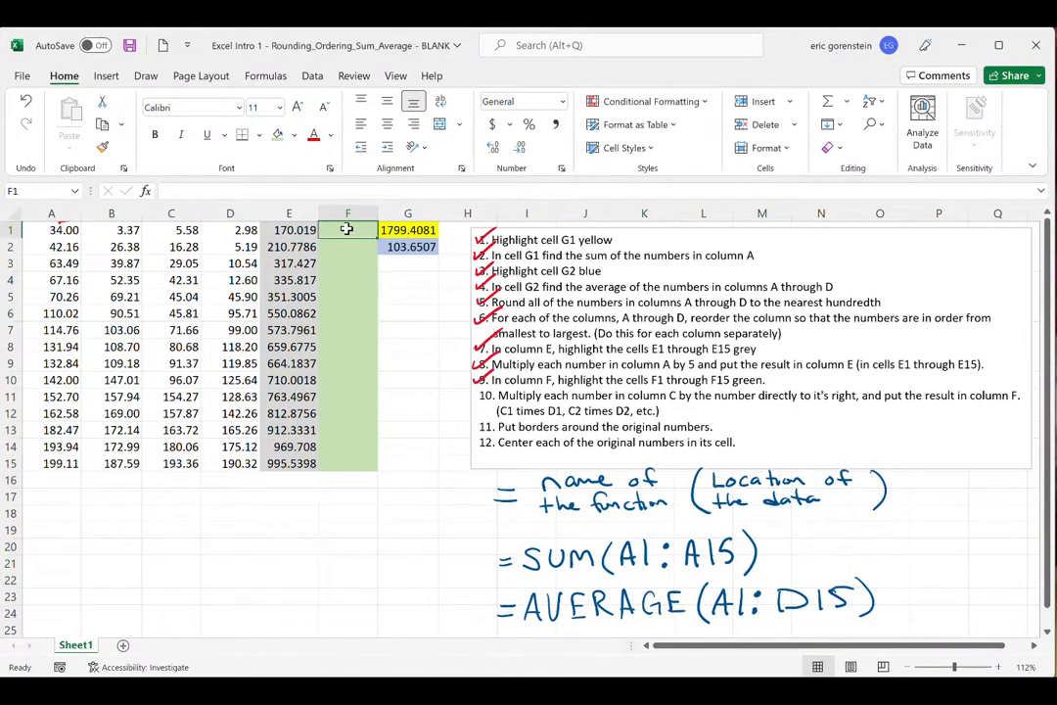
text(=)
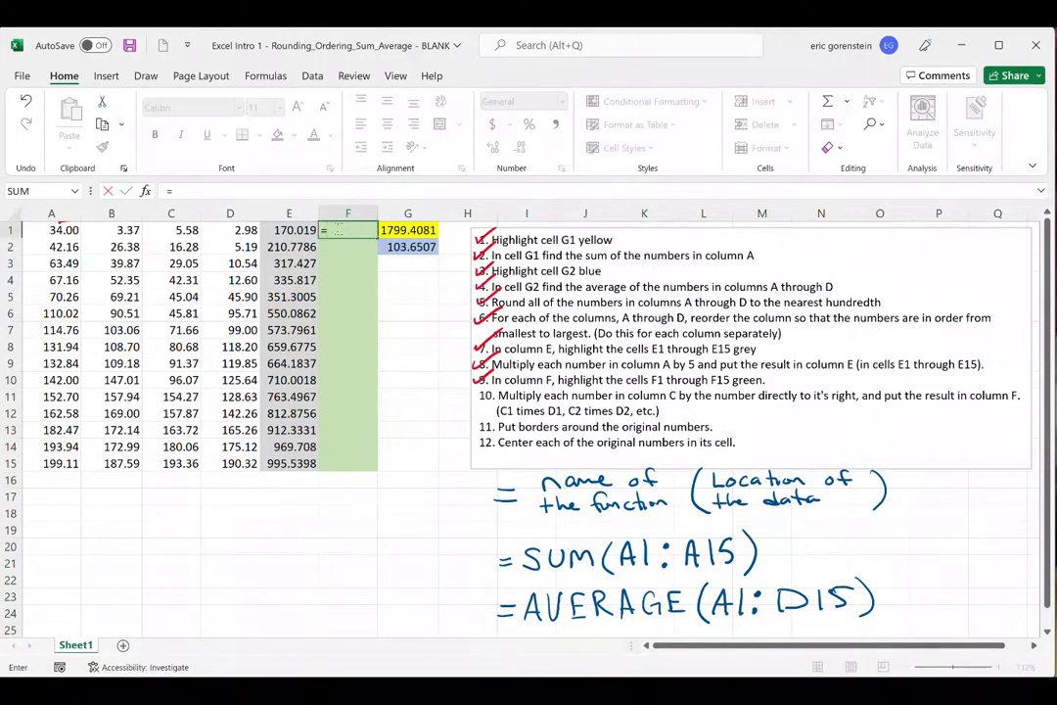
click(179, 230)
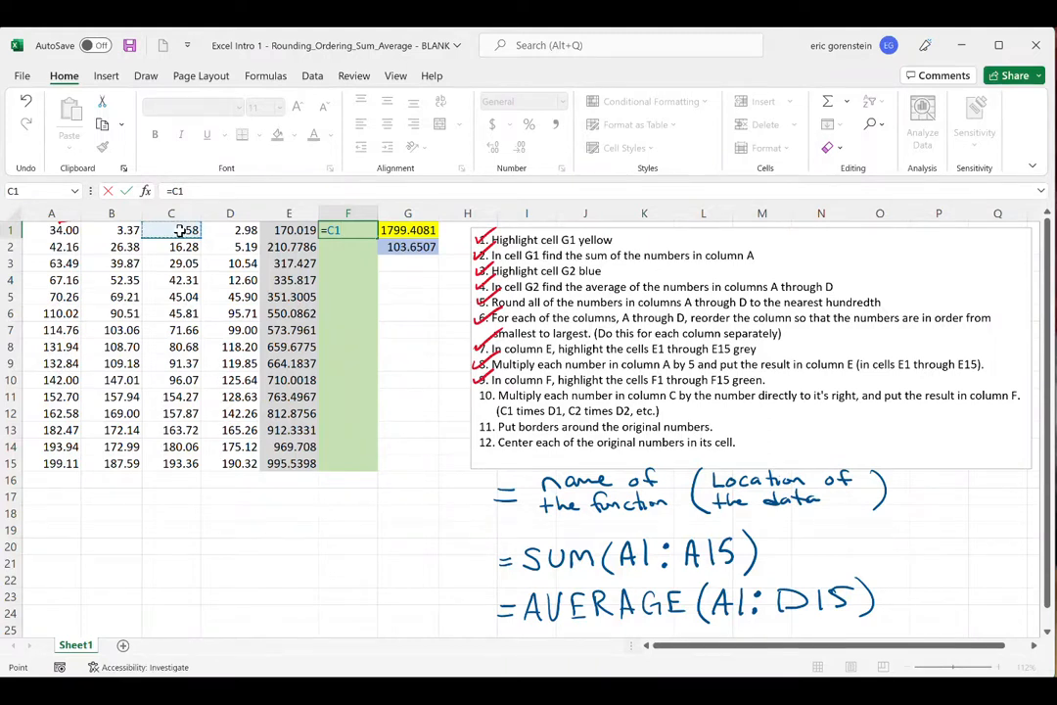
text(*)
click(245, 229)
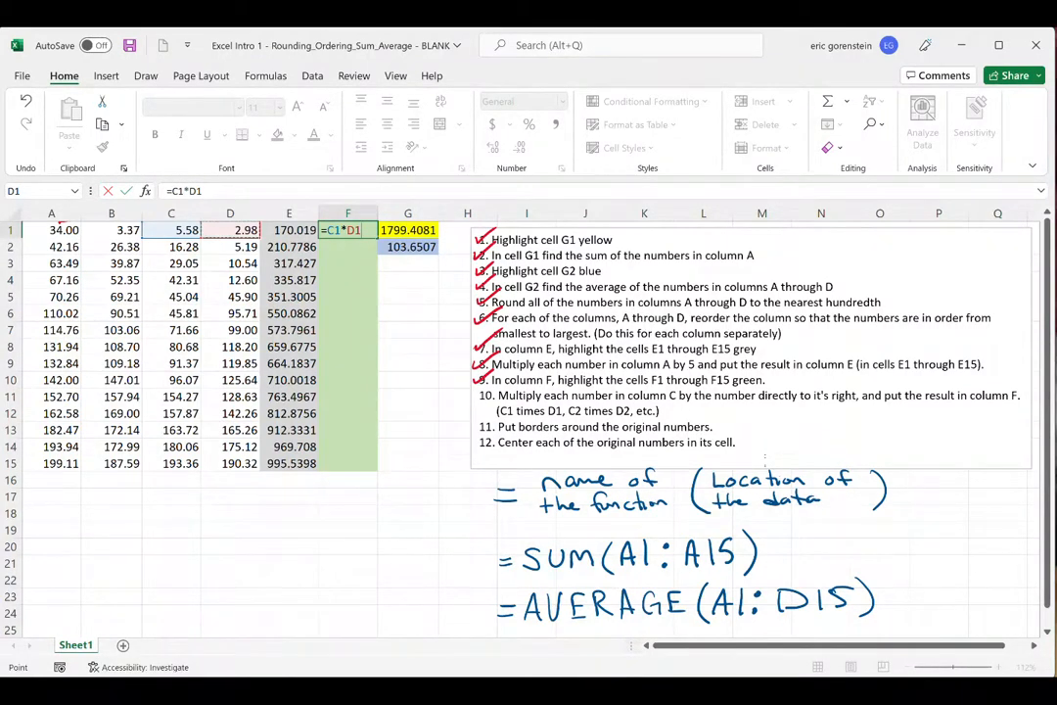
key(Return)
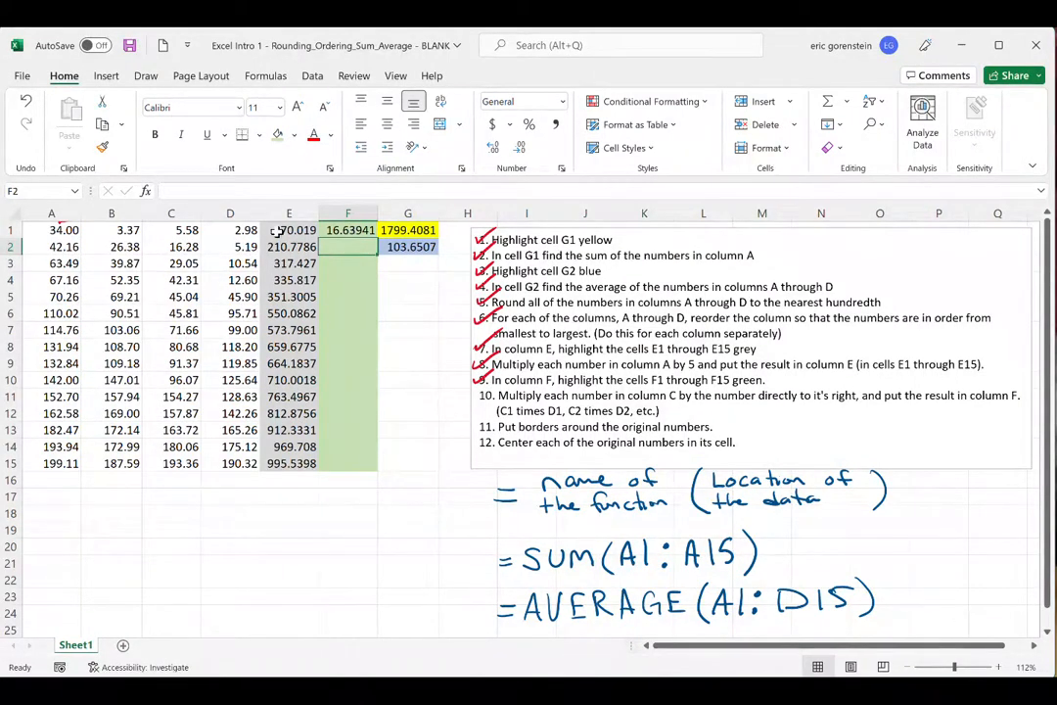
- Examine C1, D1 and the formula in F1 to review how the product is calculated
drag(188, 231, 240, 231)
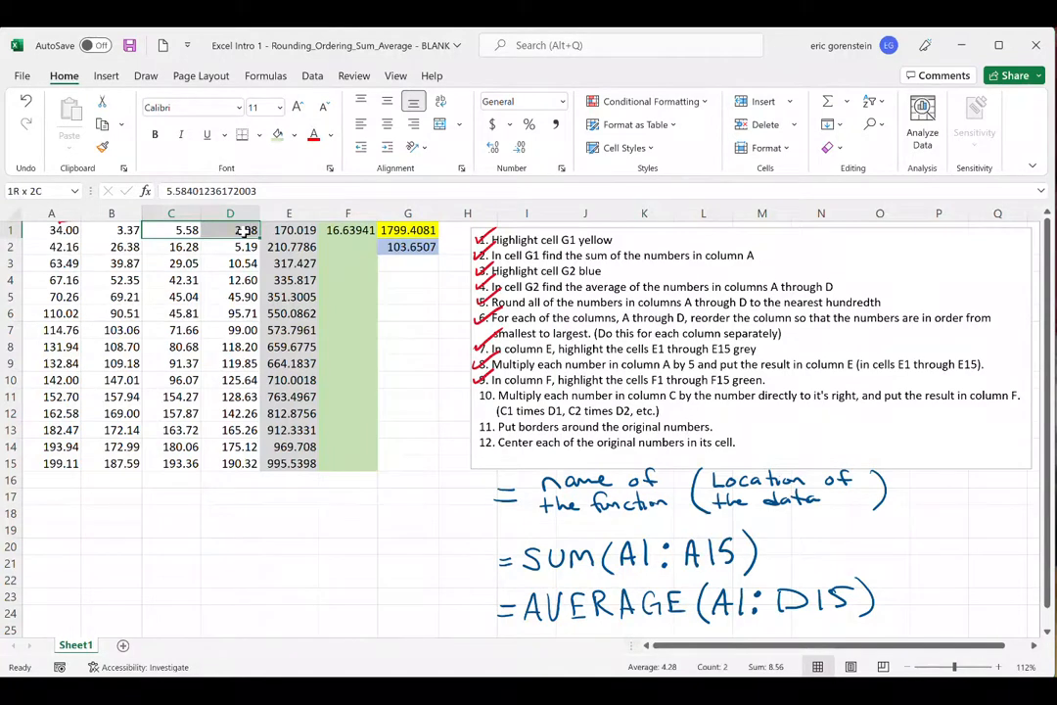
click(354, 231)
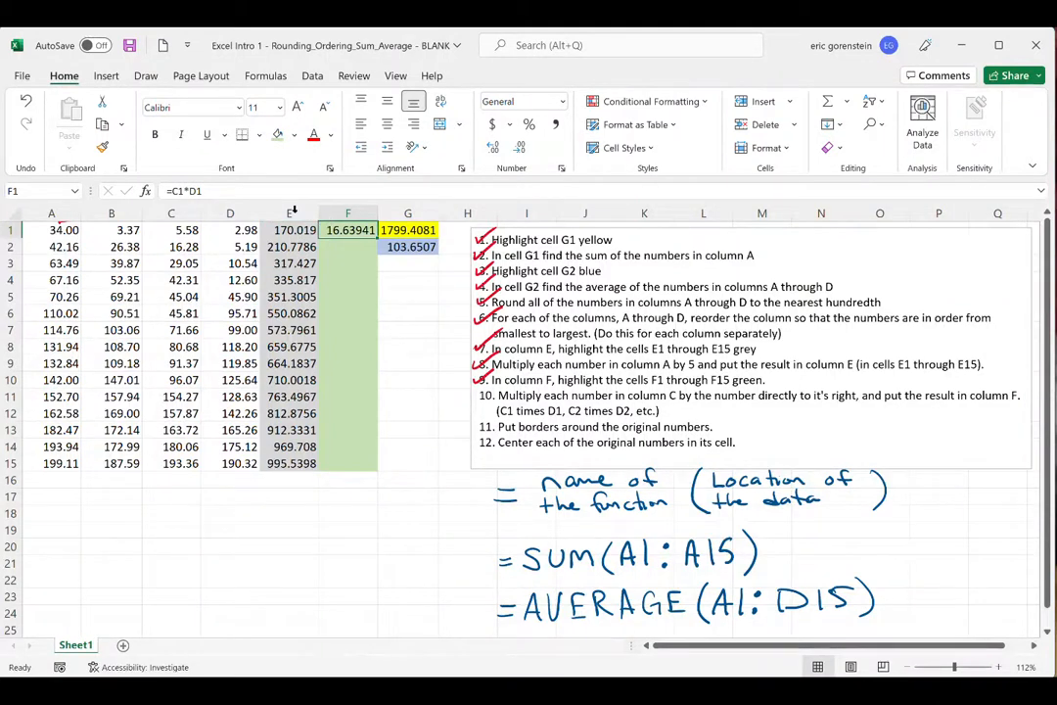
drag(166, 191, 203, 190)
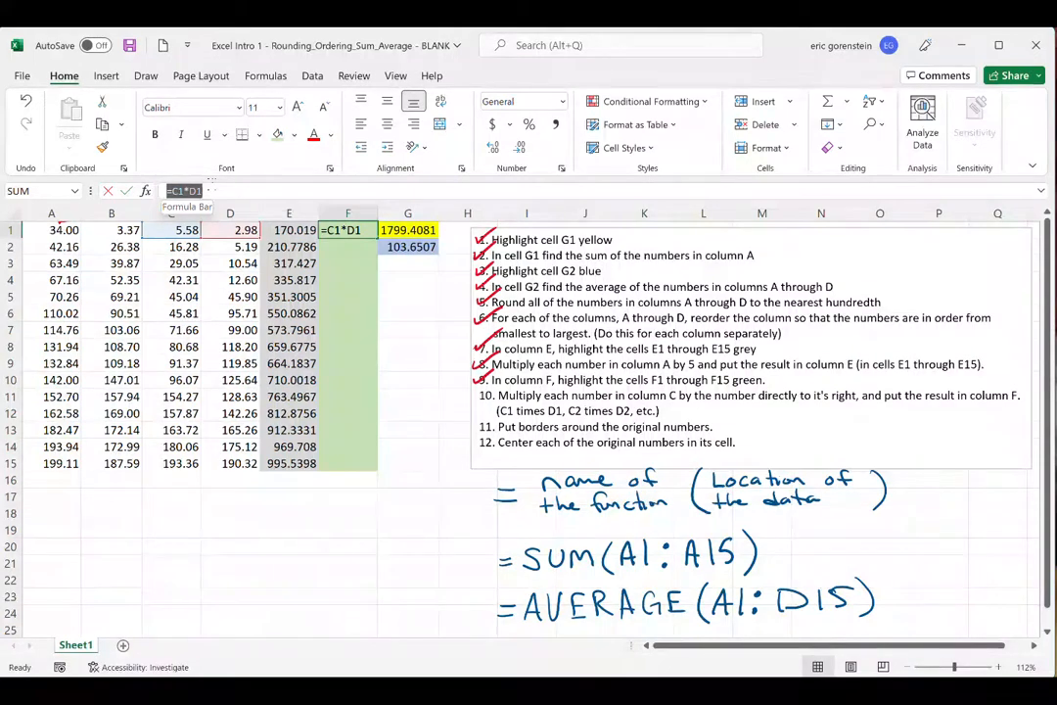
click(220, 189)
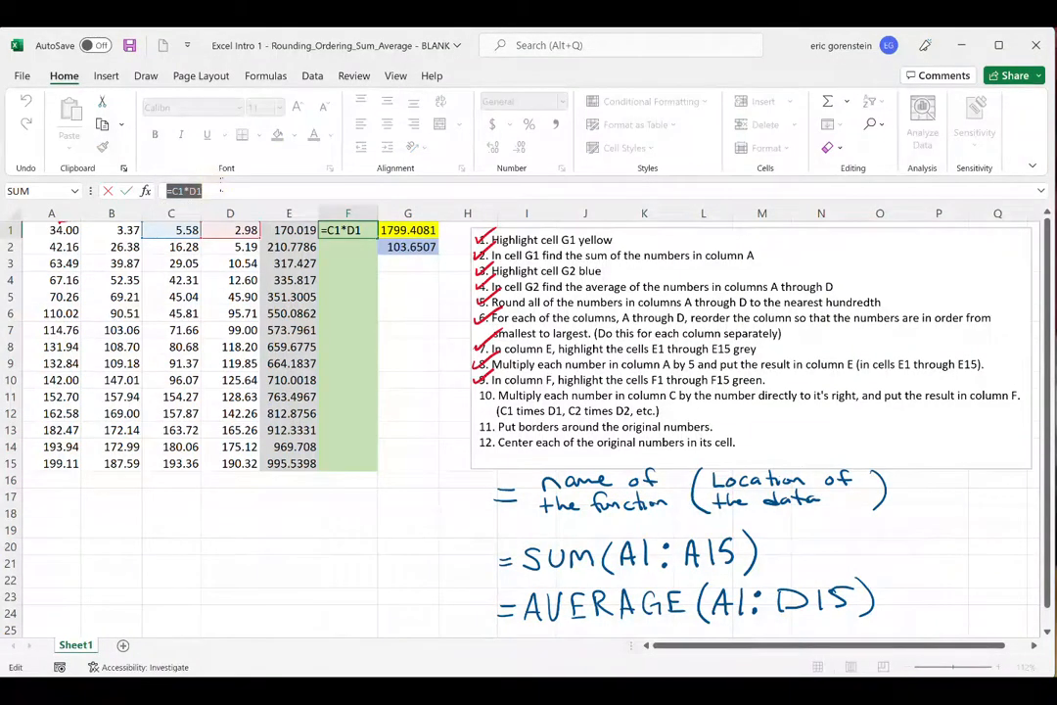
key(Return)
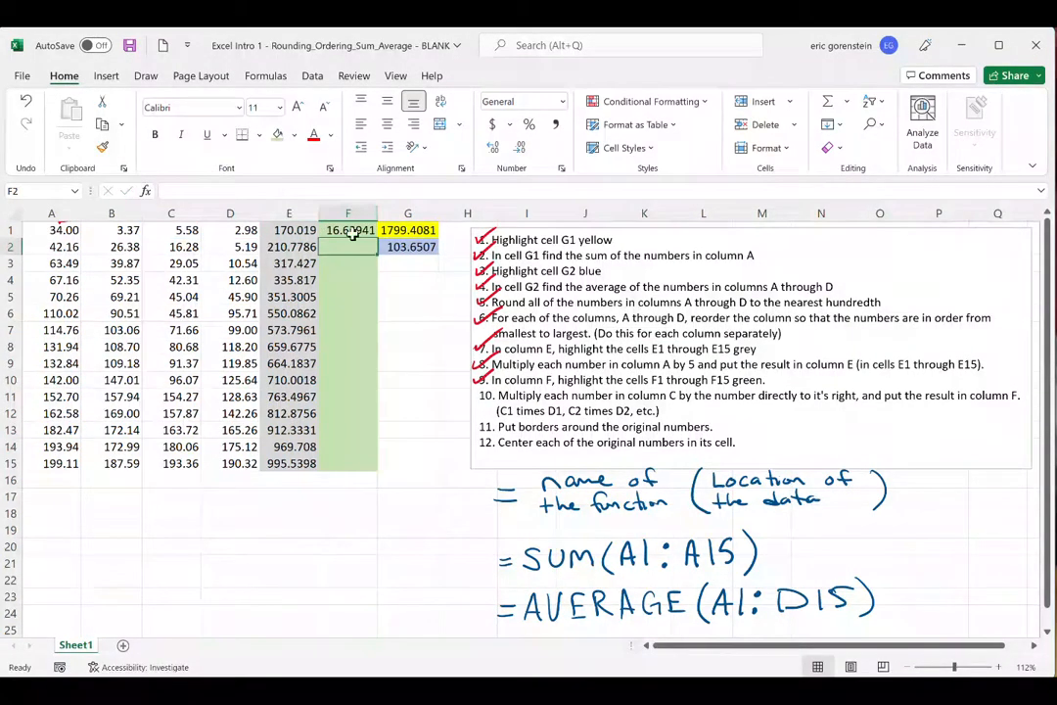
- Fill the formula in F1 down through F15 and check off instruction 10 in red ink
click(362, 233)
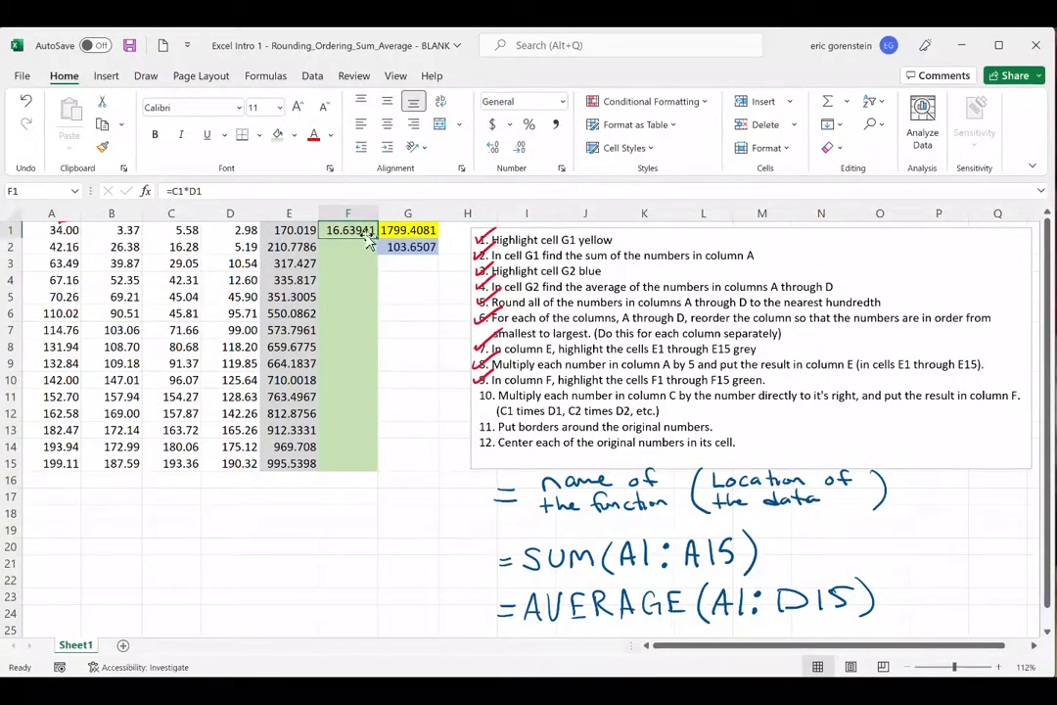
drag(377, 231, 369, 474)
click(427, 543)
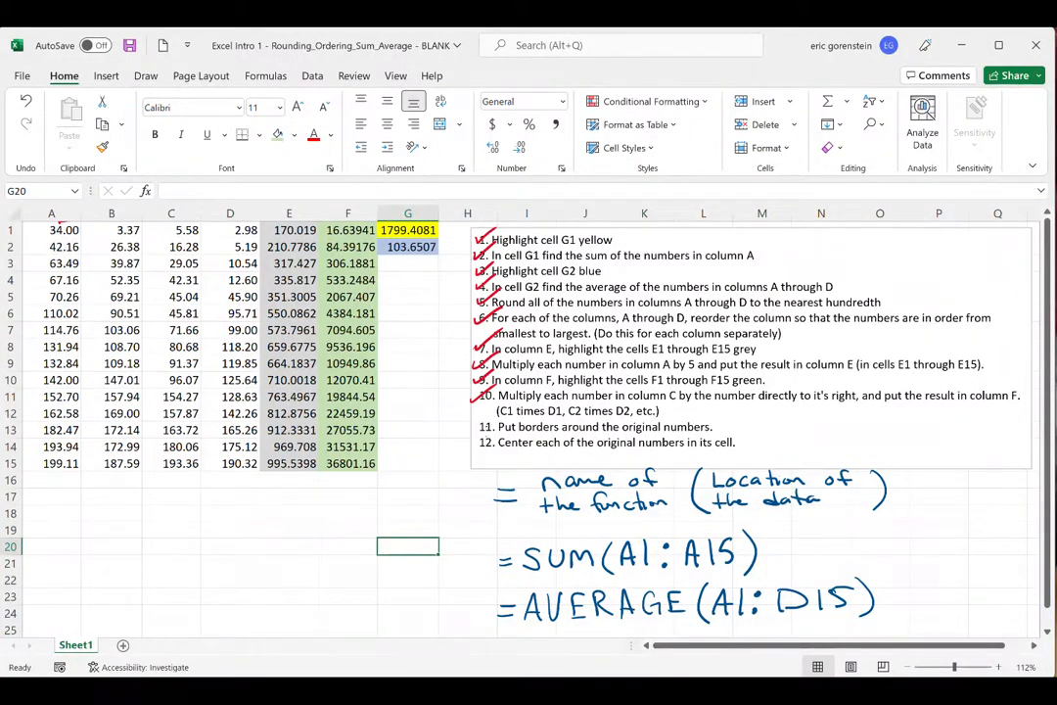
- Read instruction 11 and apply All Borders to the original numbers in A1:D15
drag(498, 427, 712, 427)
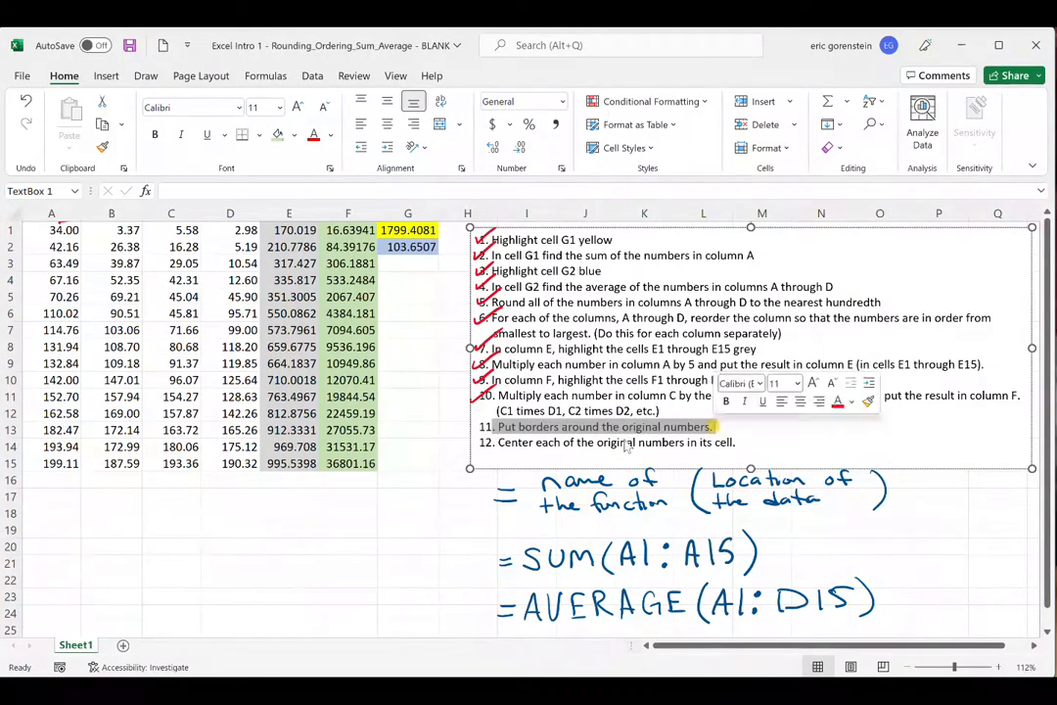
click(403, 558)
click(397, 533)
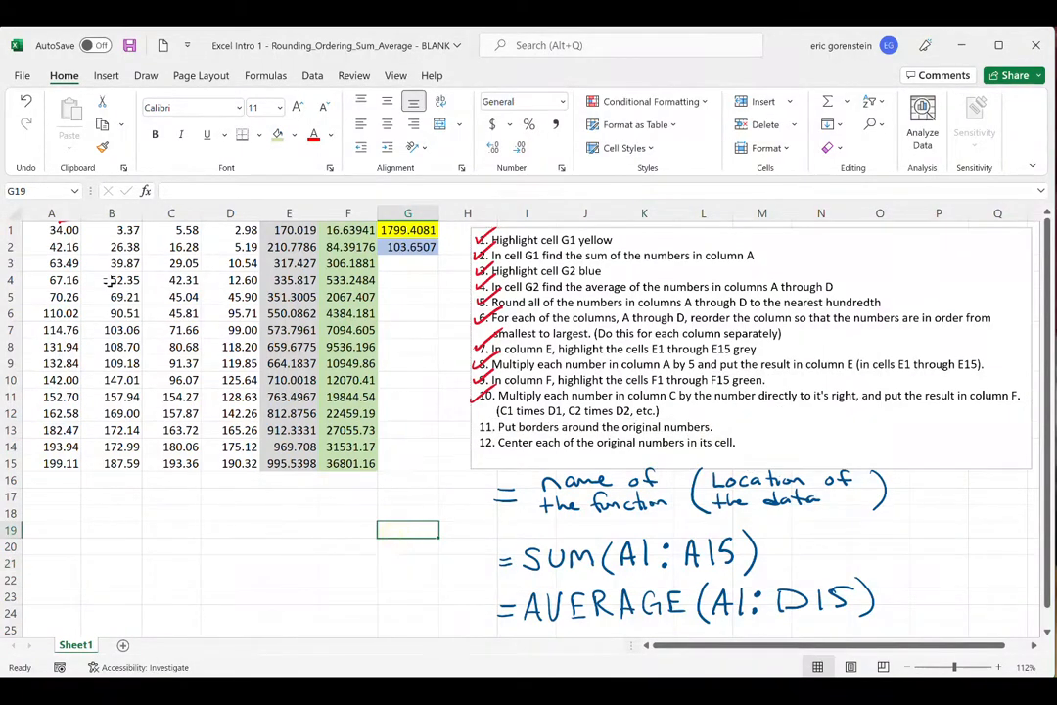
drag(41, 228, 235, 456)
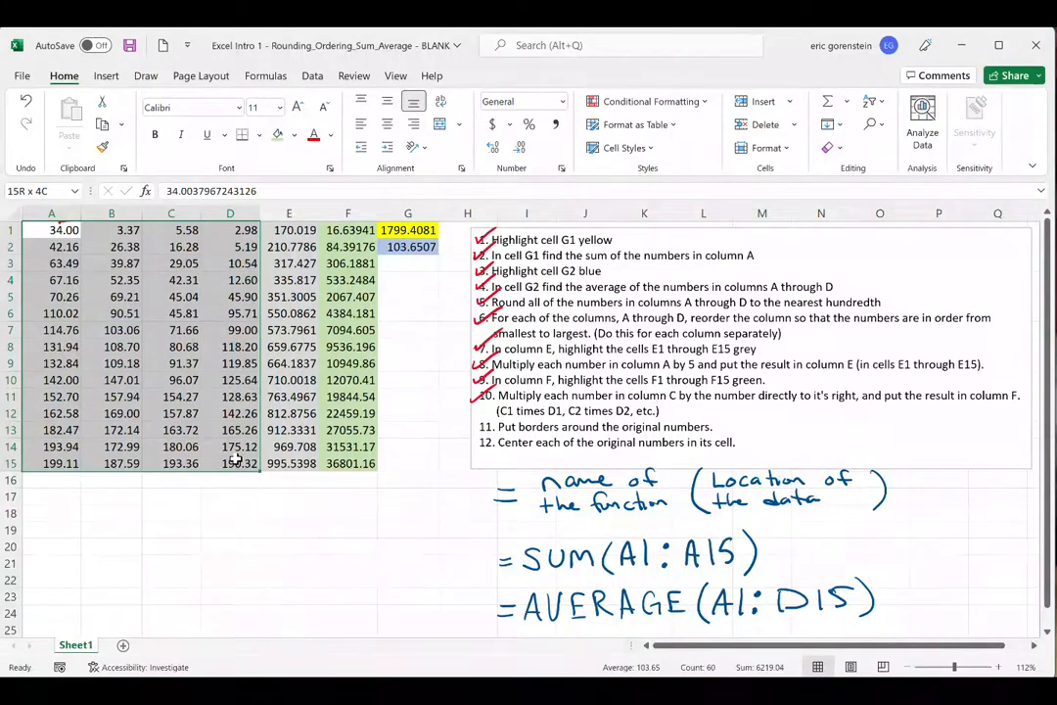
drag(235, 460, 235, 458)
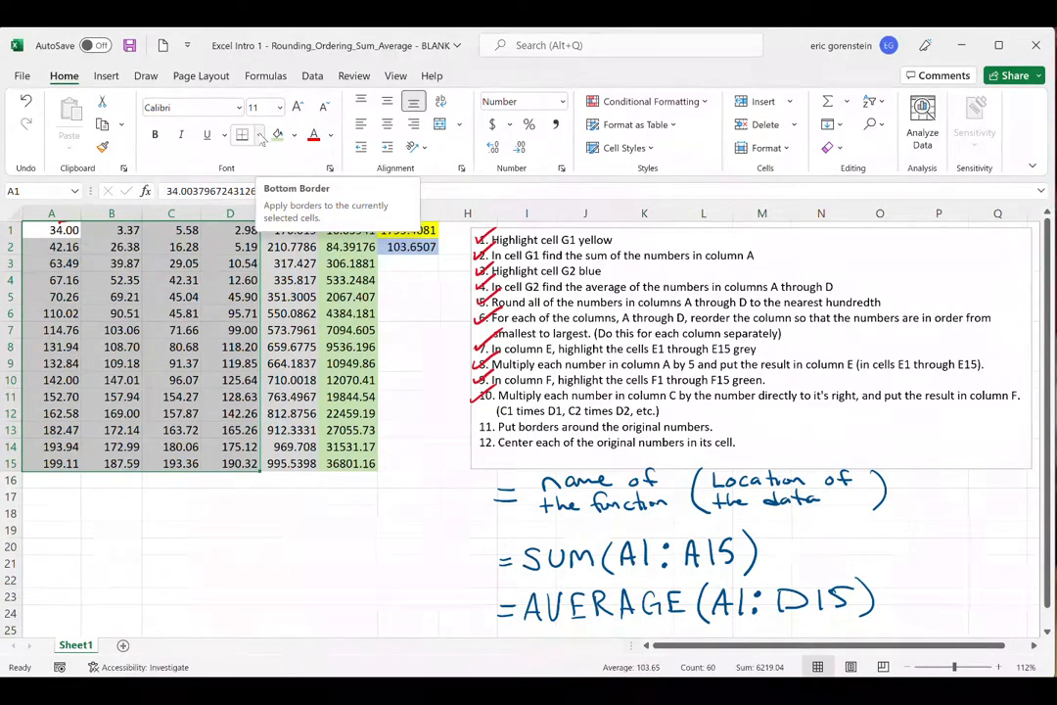
click(259, 135)
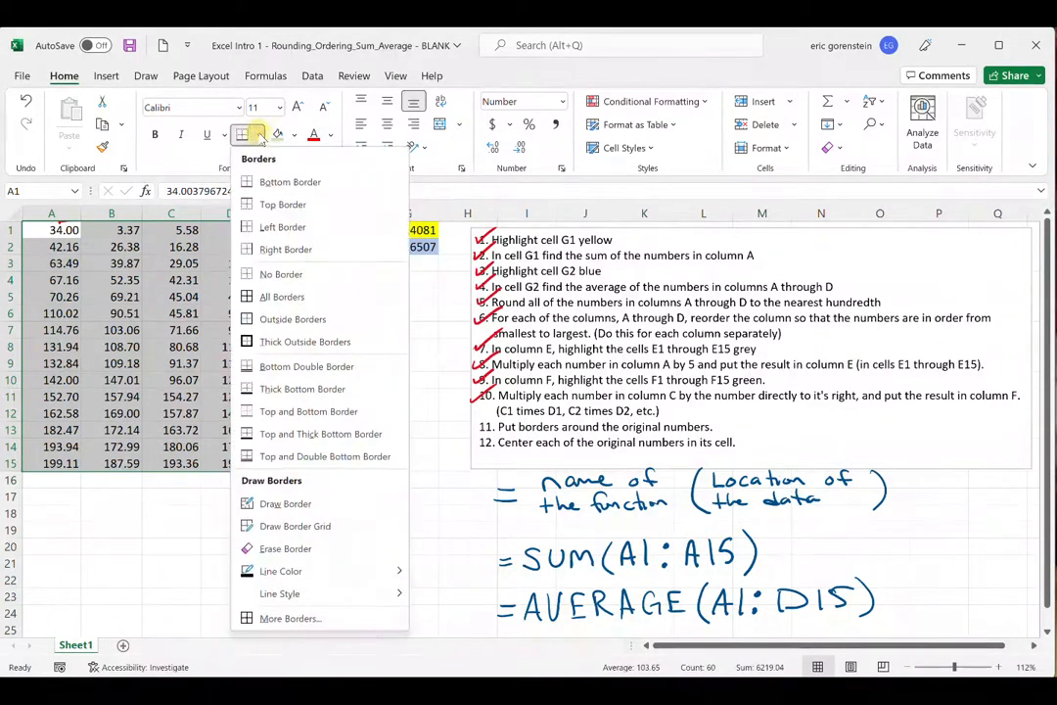
click(265, 297)
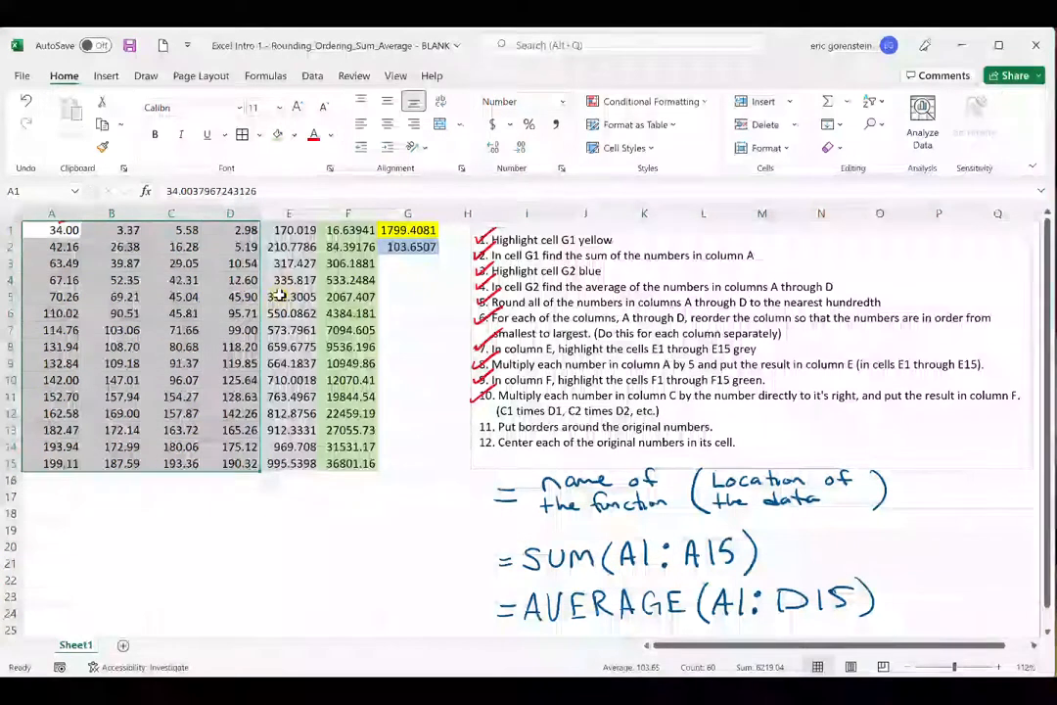
click(289, 532)
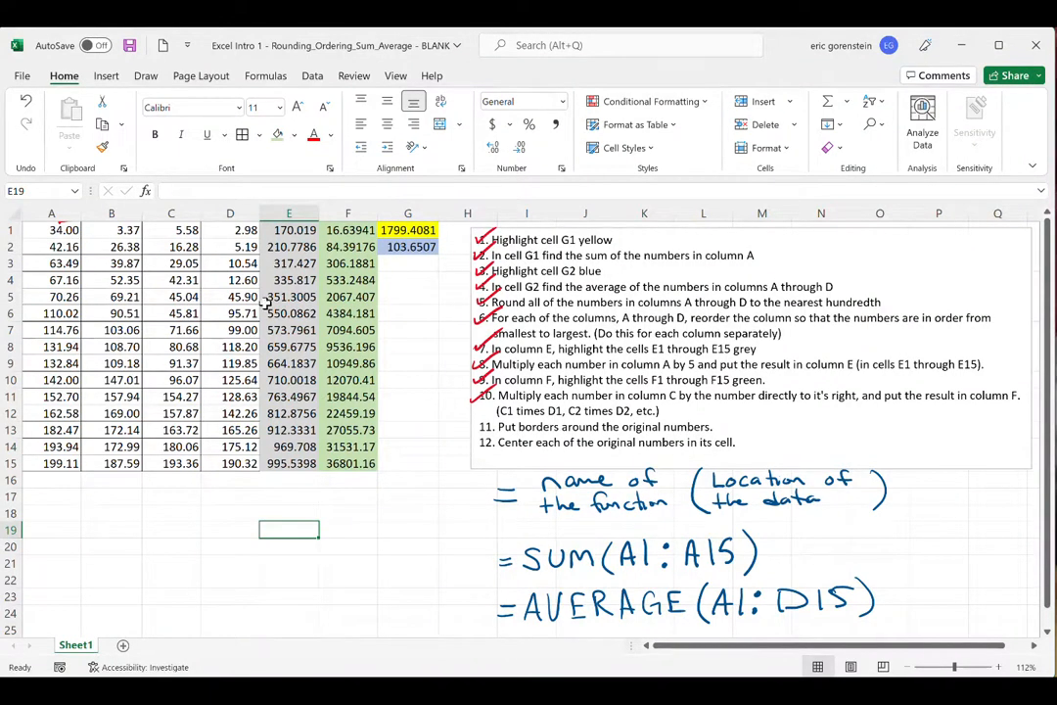
- Select E1:F15 to point out the calculated columns, clear the selection, and check off instruction 11 in red ink
drag(292, 227, 346, 464)
click(410, 539)
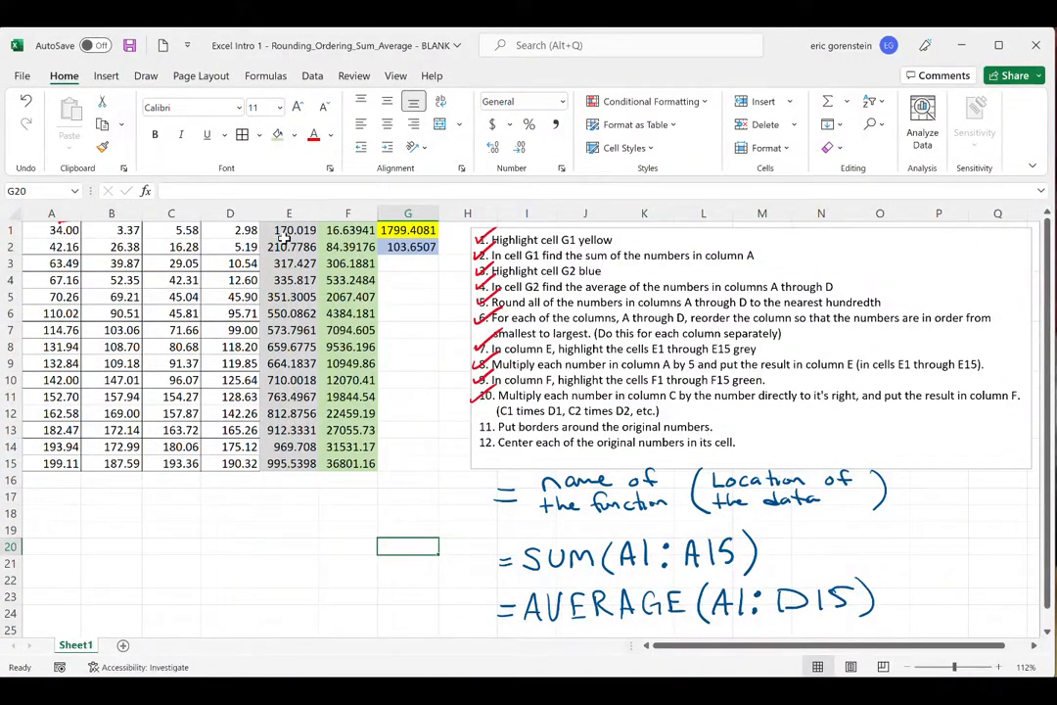
drag(289, 230, 336, 464)
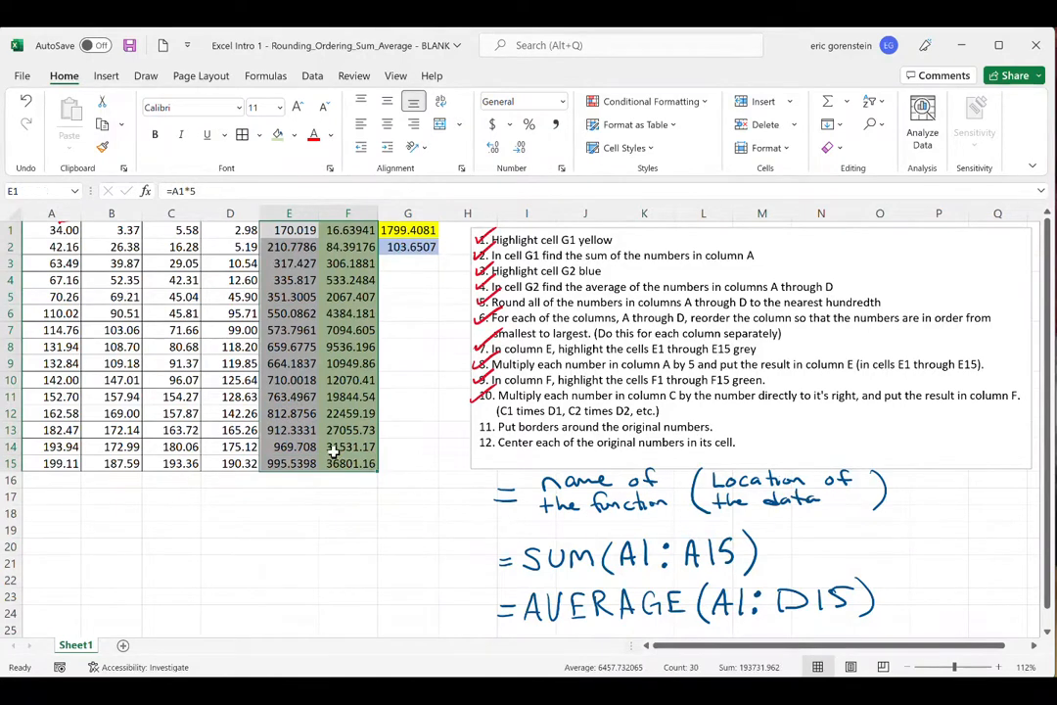
click(347, 545)
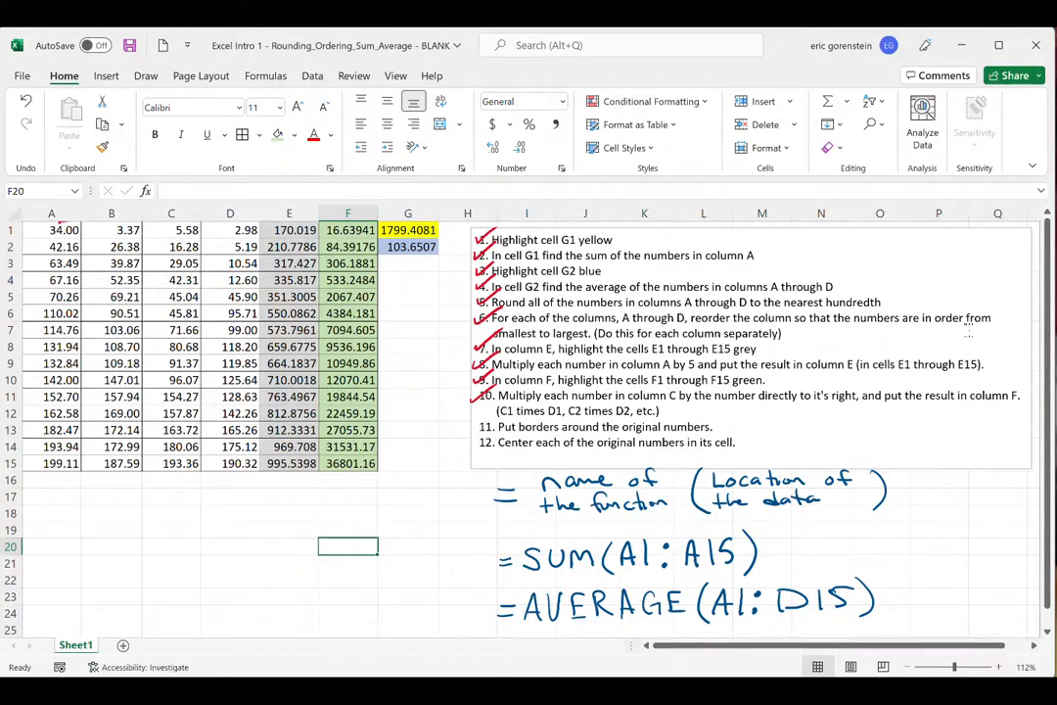
drag(473, 426, 495, 415)
- Center the numbers in A1:D15 horizontally in their cells and check off instruction 12 in red ink
drag(29, 229, 231, 463)
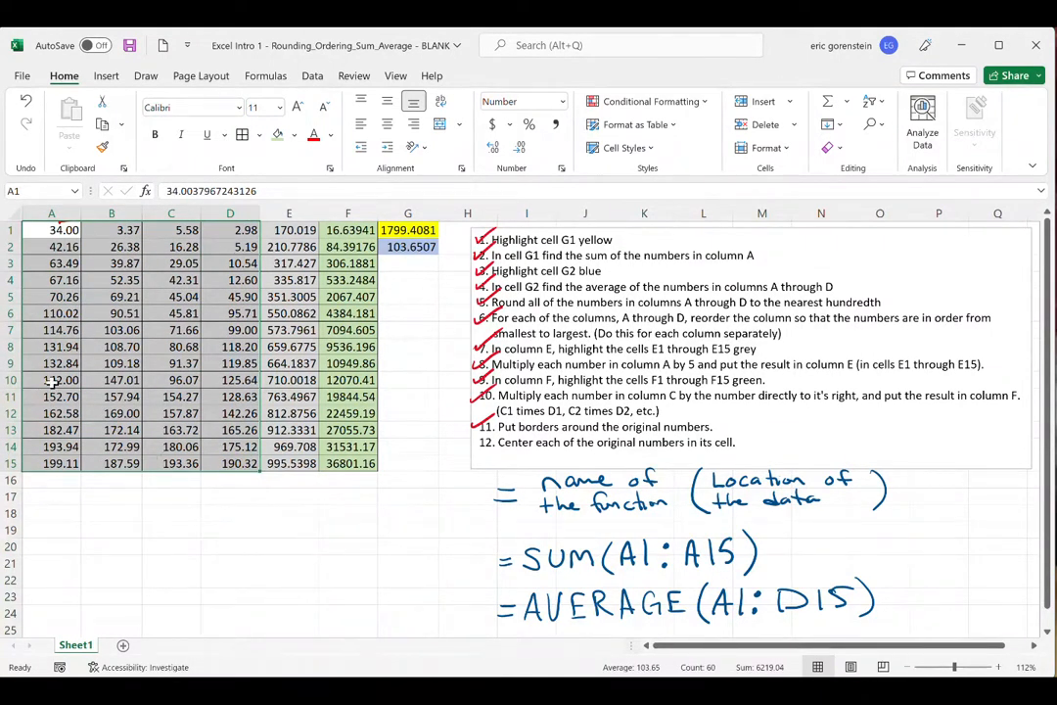
click(389, 128)
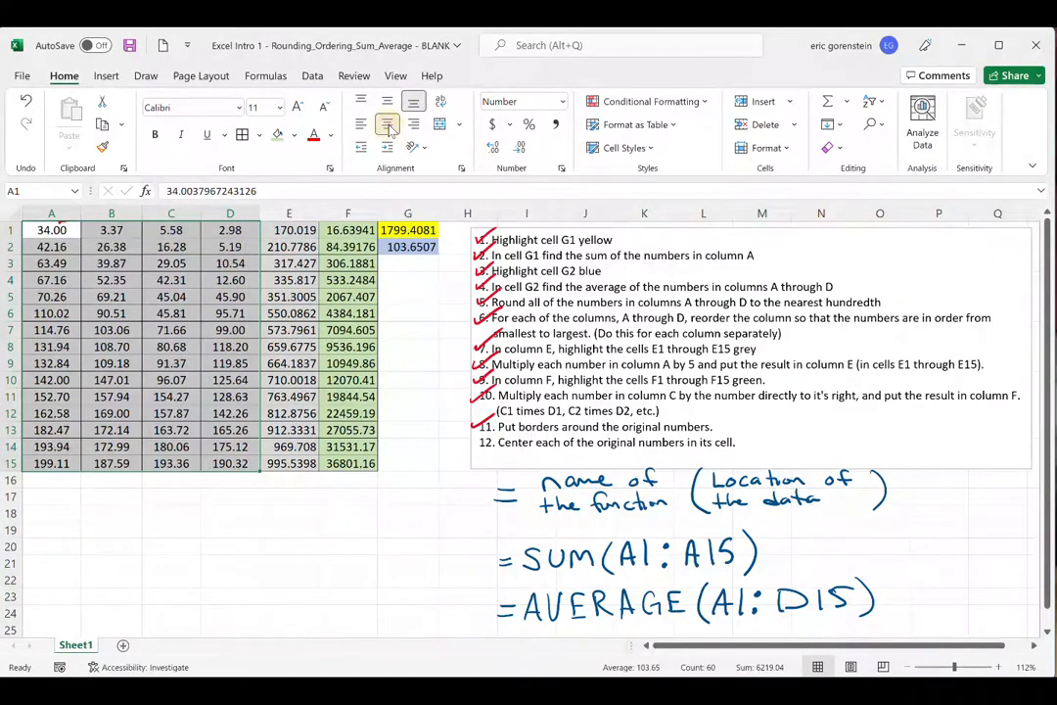
click(344, 547)
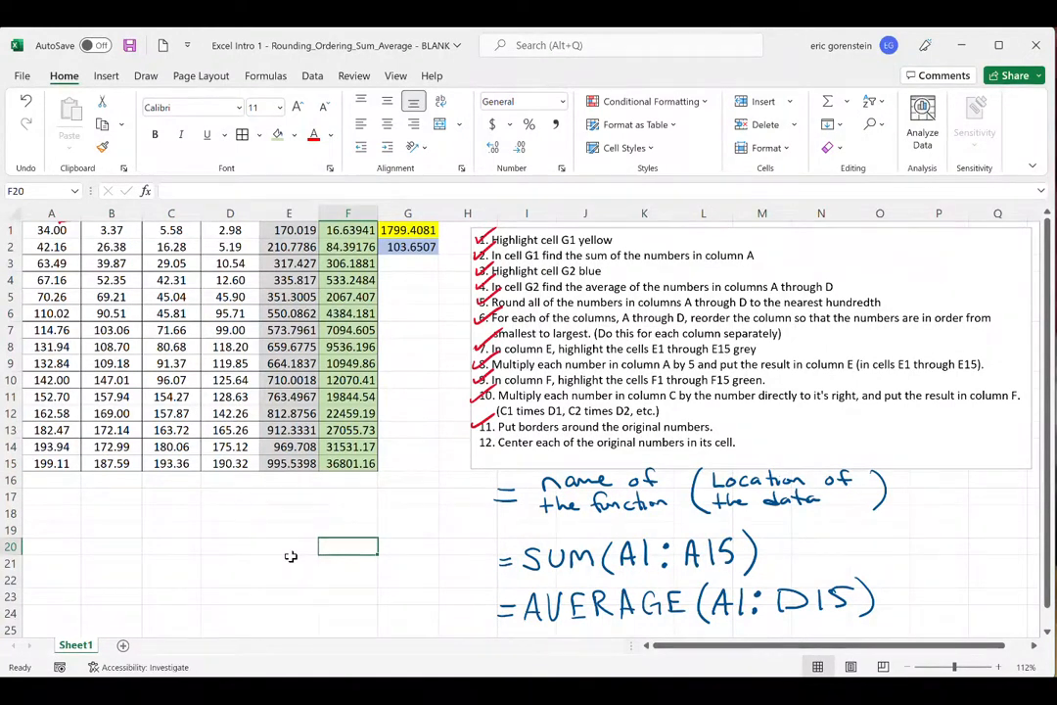
drag(472, 438, 494, 429)
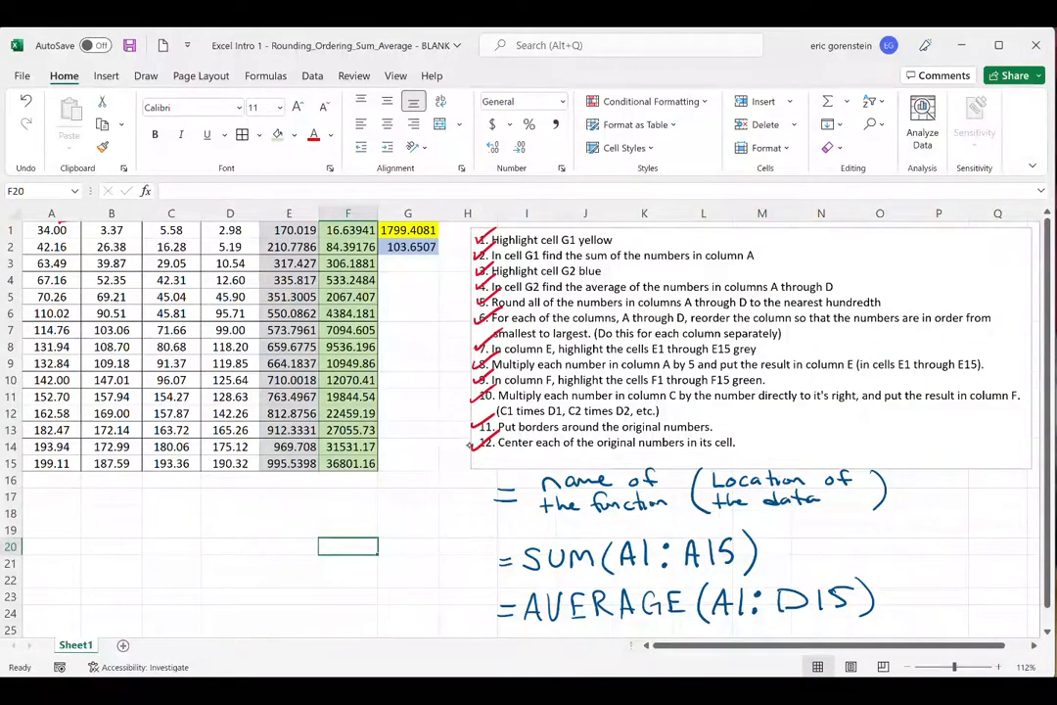
- Draw a red arrow and an opening bracket beside the handwritten SUM and AVERAGE formulas to point them out
mouse_move(483, 585)
mouse_down()
mouse_move(361, 582)
mouse_move(469, 594)
mouse_up()
mouse_move(524, 541)
mouse_down()
mouse_move(495, 623)
mouse_move(525, 626)
mouse_up()
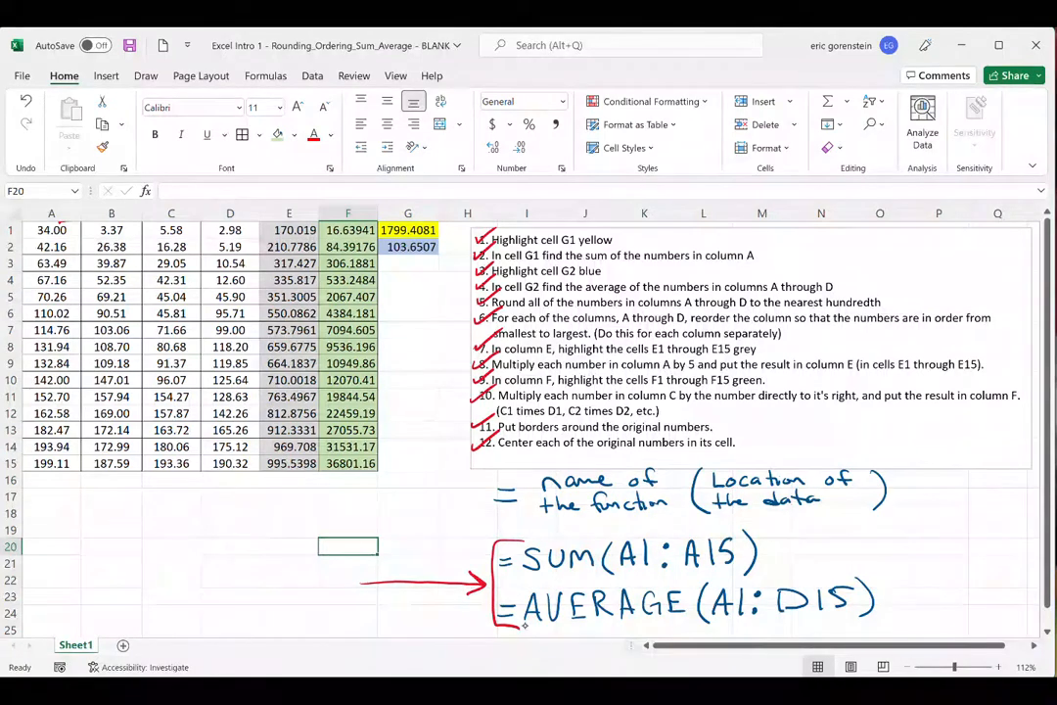